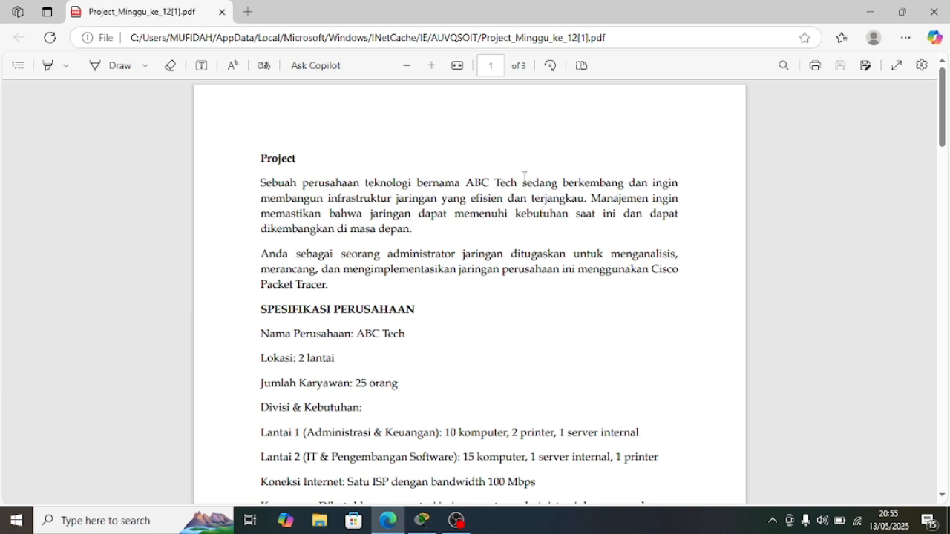
- Read through the company specification and the network analysis and design tasks in the project PDF
{"action": "scroll", "coordinate": [524, 166], "scroll_direction": "down", "scroll_amount": 2}
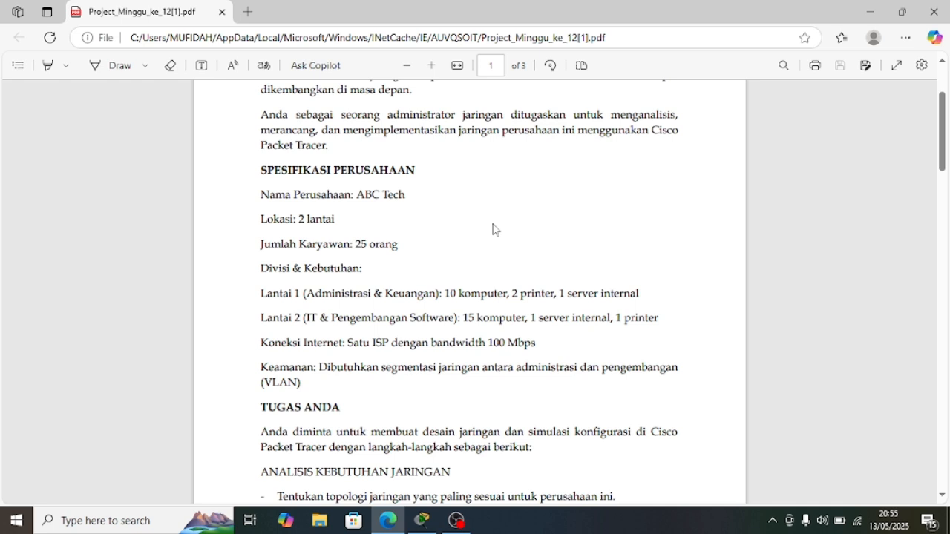
{"action": "scroll", "coordinate": [486, 239], "scroll_direction": "down", "scroll_amount": 3}
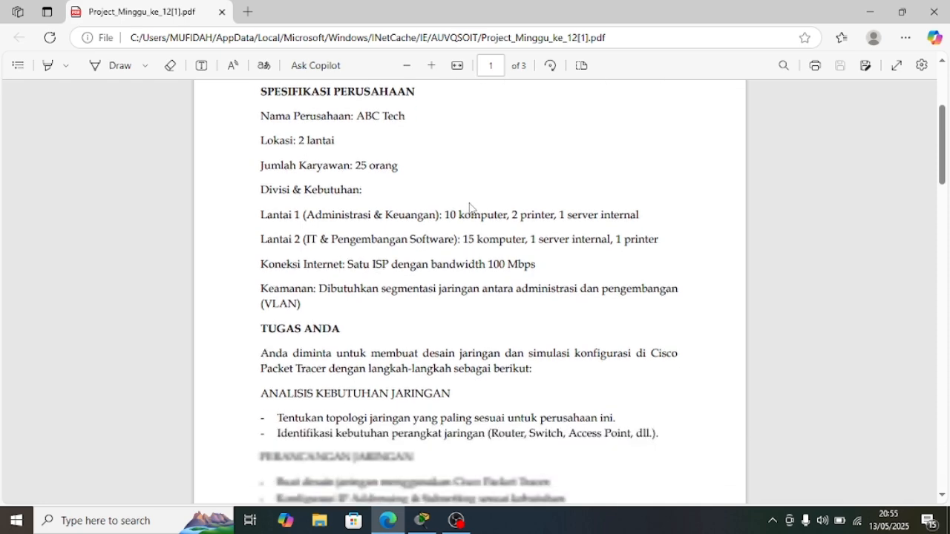
{"action": "scroll", "coordinate": [475, 193], "scroll_direction": "down", "scroll_amount": 2}
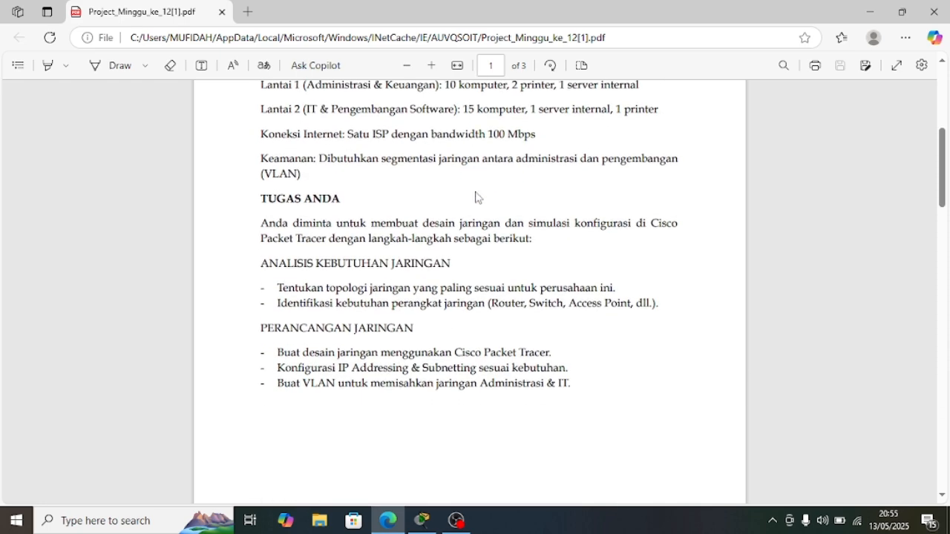
- Switch to Cisco Packet Tracer and start a command-line session on Router0
{"action": "left_click", "coordinate": [429, 524]}
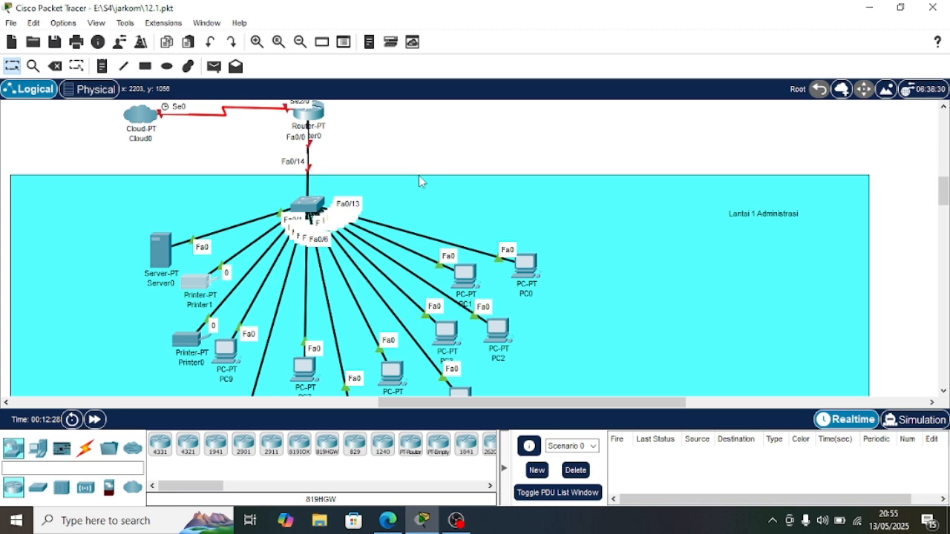
{"action": "scroll", "coordinate": [357, 205], "scroll_direction": "up", "scroll_amount": 3}
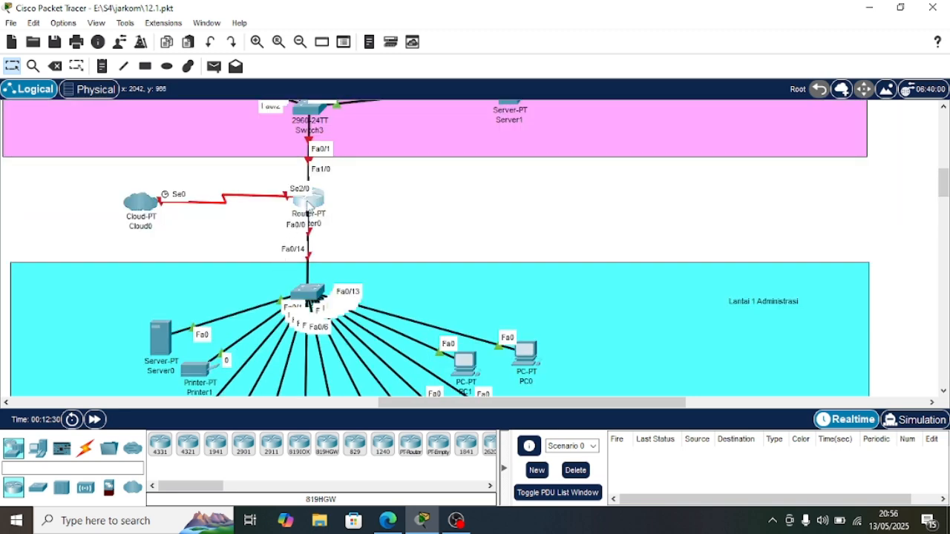
{"action": "left_click", "coordinate": [309, 206]}
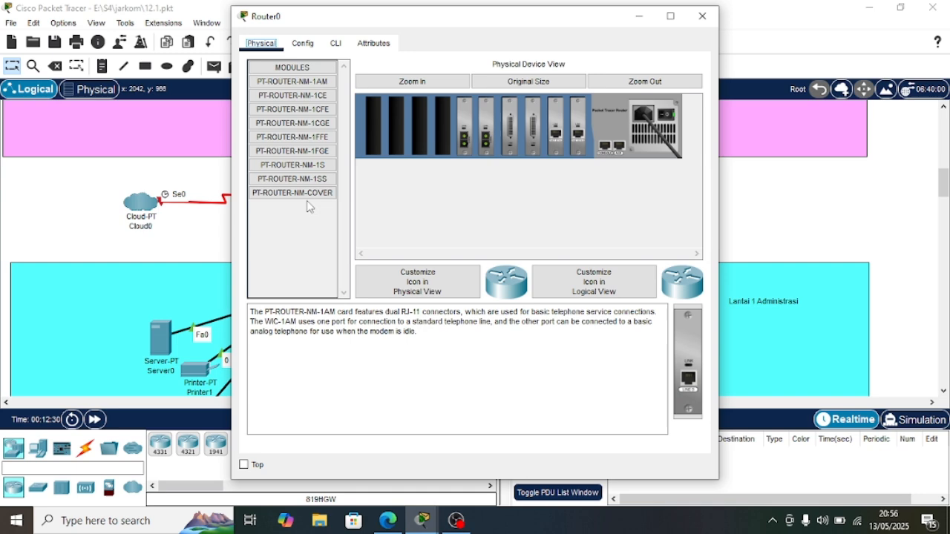
{"action": "left_click", "coordinate": [334, 44]}
{"action": "left_click", "coordinate": [304, 45]}
{"action": "left_click", "coordinate": [336, 44]}
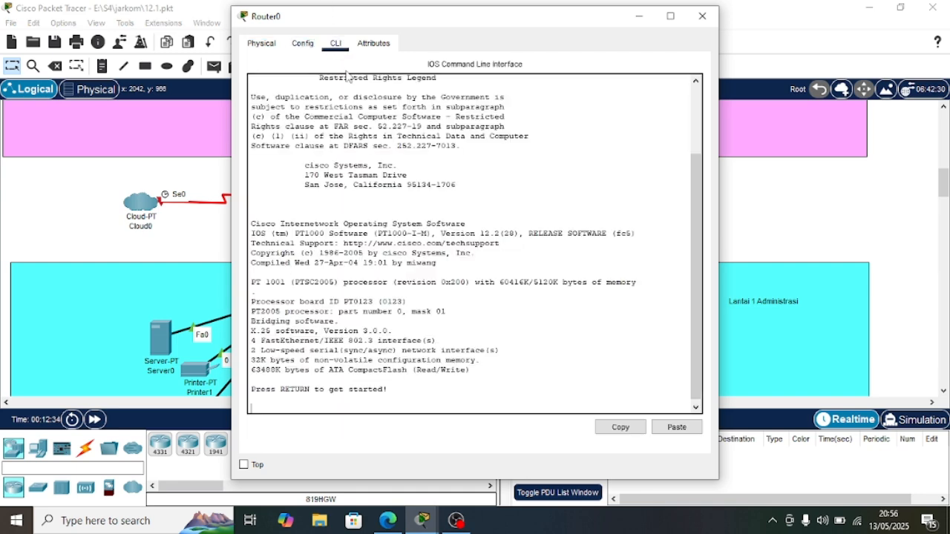
{"action": "key", "text": "Return"}
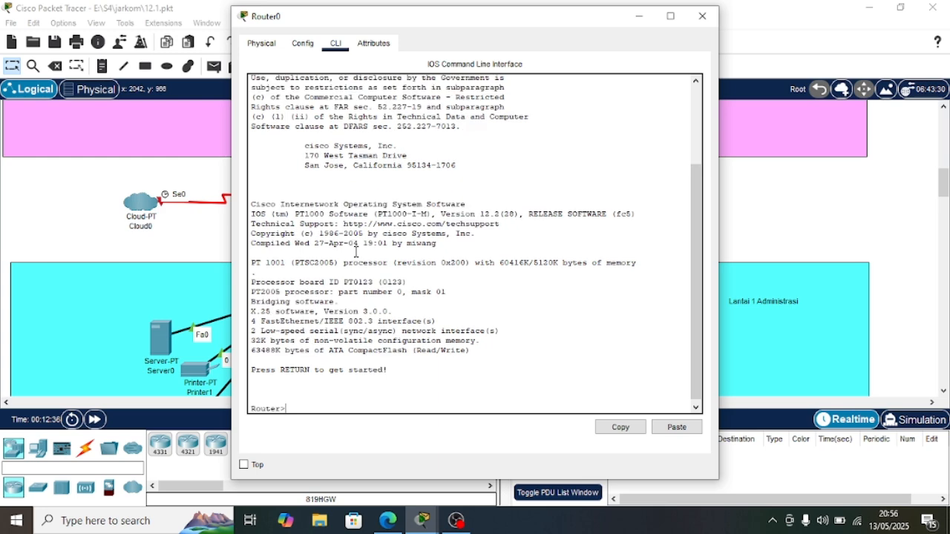
- Enter privileged mode on Router0 and go into global configuration mode
{"action": "type", "text": "enable"}
{"action": "key", "text": "Return"}
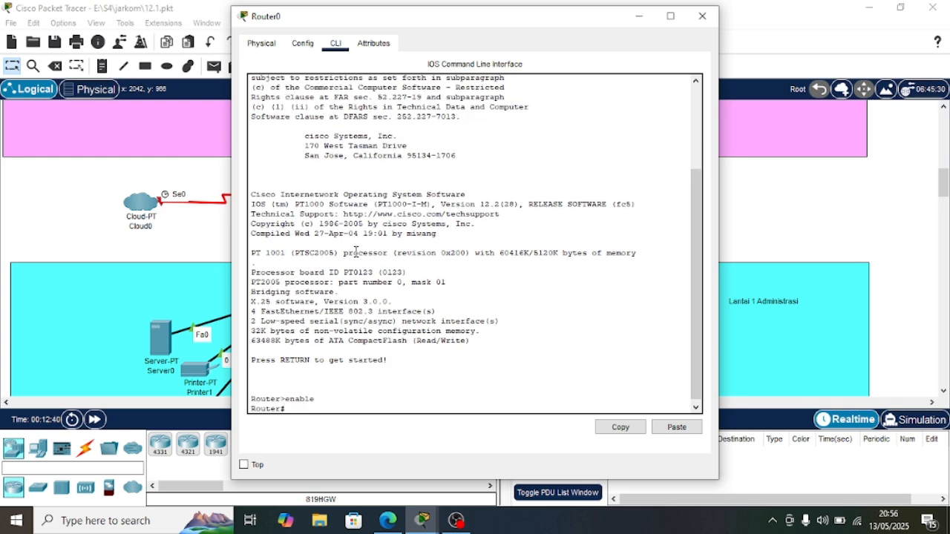
{"action": "type", "text": "conf t"}
{"action": "key", "text": "Return"}
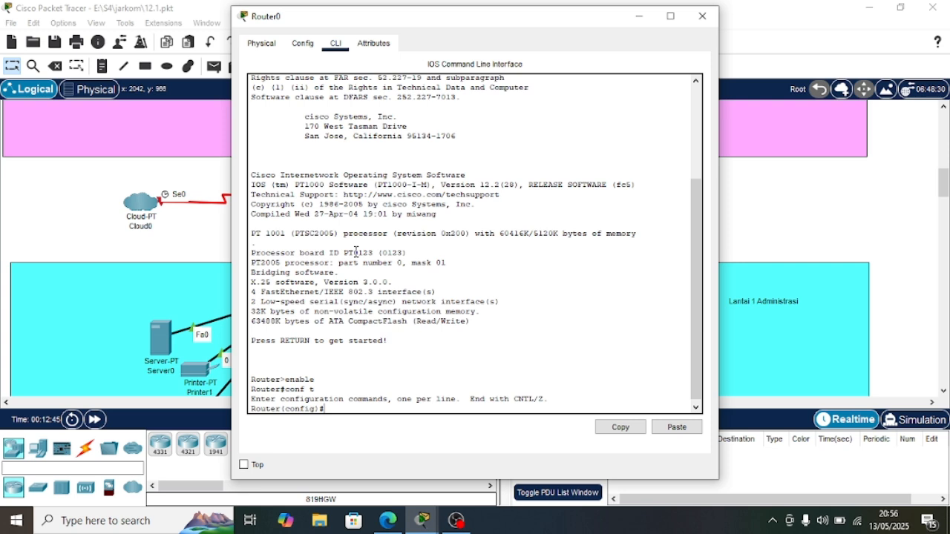
- Enable interface FastEthernet1/0 with no shutdown and return to global configuration mode
{"action": "type", "text": "interface fast"}
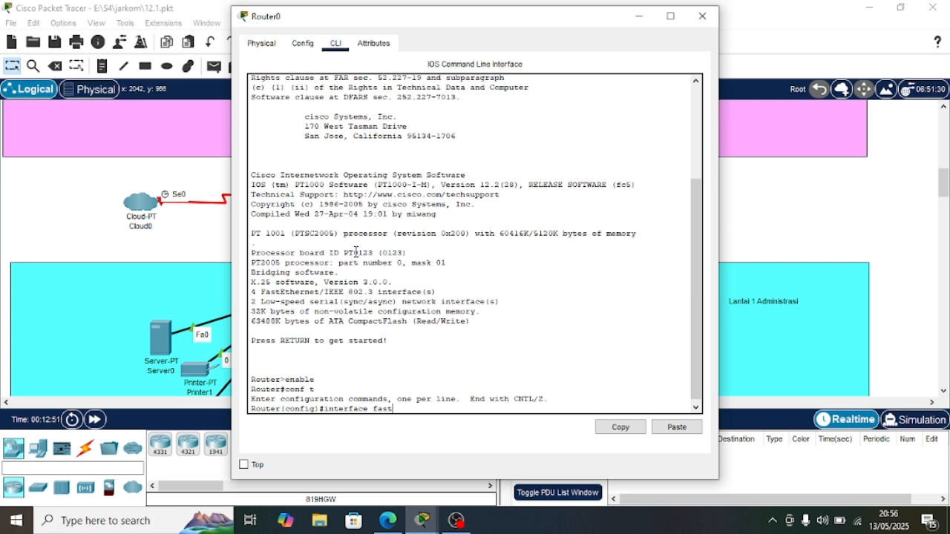
{"action": "type", "text": "ethernet1/0"}
{"action": "key", "text": "Return"}
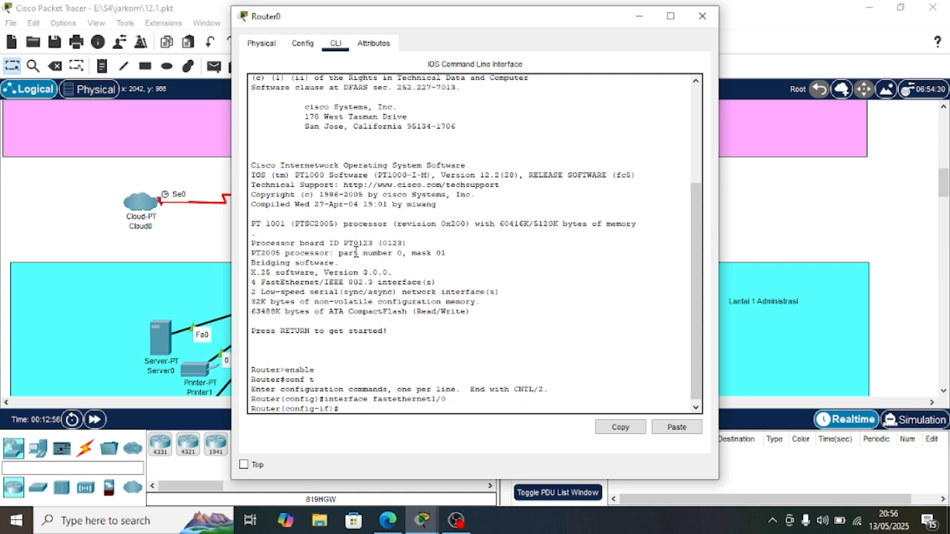
{"action": "type", "text": "no shutdown"}
{"action": "key", "text": "Return"}
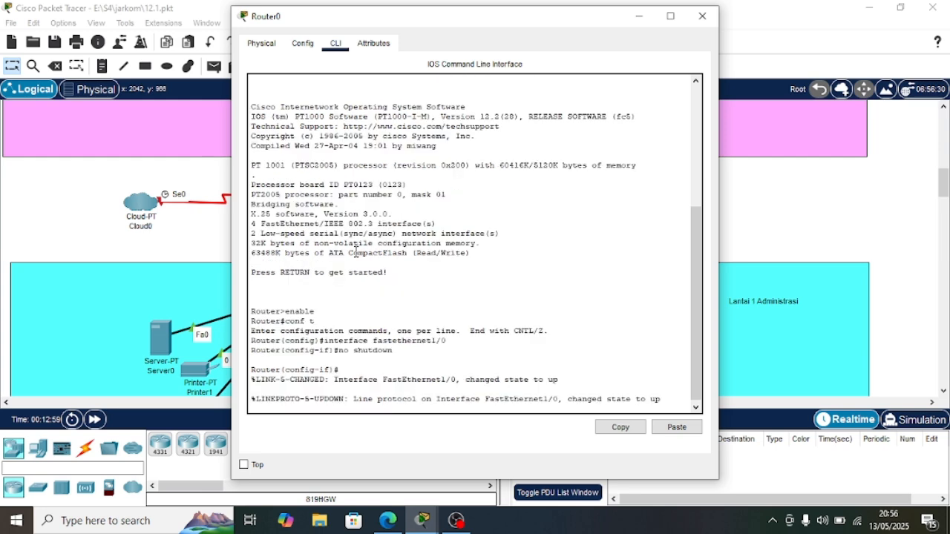
{"action": "type", "text": "ext"}
{"action": "key", "text": "BackSpace"}
{"action": "key", "text": "Return"}
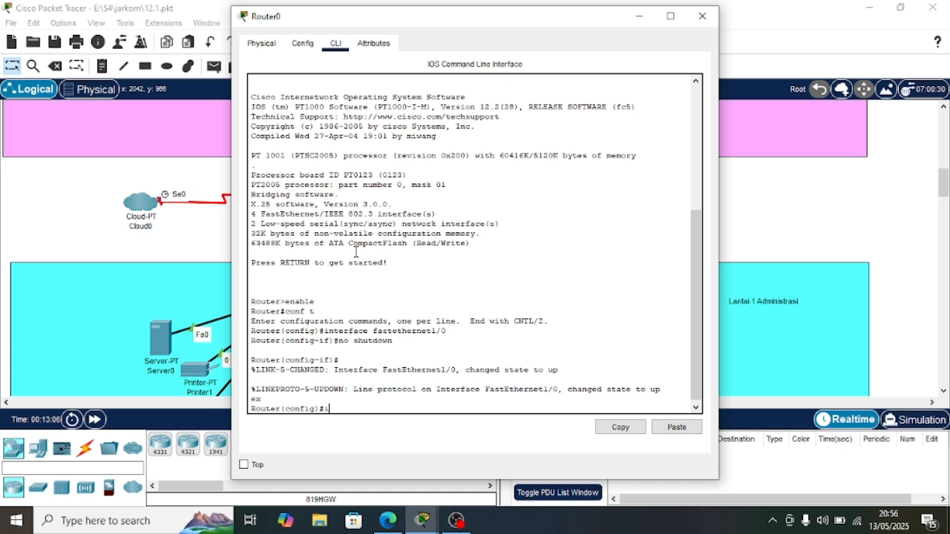
{"action": "type", "text": "fastetherne"}
{"action": "key", "text": "BackSpace"}
{"action": "key", "text": "BackSpace"}
{"action": "key", "text": "BackSpace"}
{"action": "key", "text": "BackSpace"}
{"action": "key", "text": "BackSpace"}
{"action": "key", "text": "BackSpace"}
{"action": "key", "text": "BackSpace"}
{"action": "key", "text": "BackSpace"}
{"action": "key", "text": "BackSpace"}
{"action": "key", "text": "BackSpace"}
{"action": "key", "text": "BackSpace"}
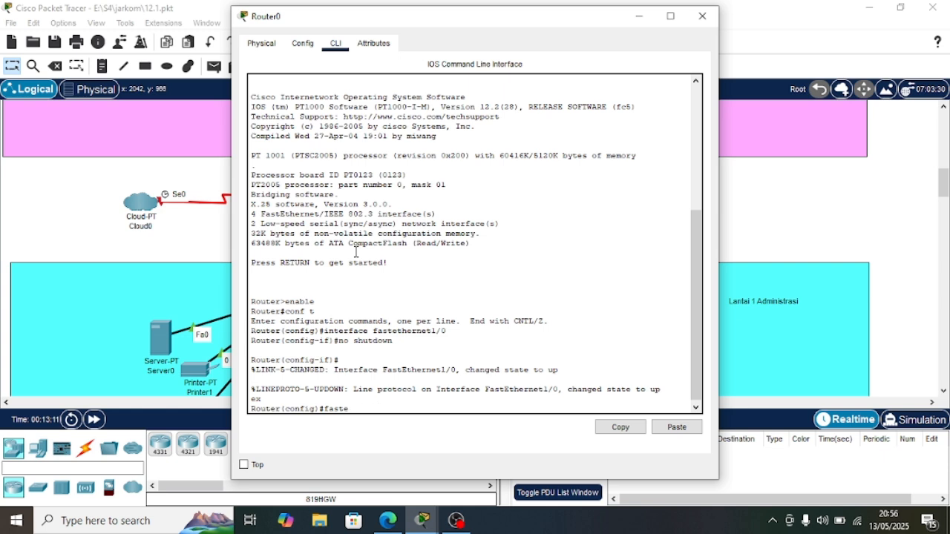
- Create subinterface FastEthernet 1/0.20 and set its encapsulation to dot1Q for VLAN 20
{"action": "type", "text": "interface fas"}
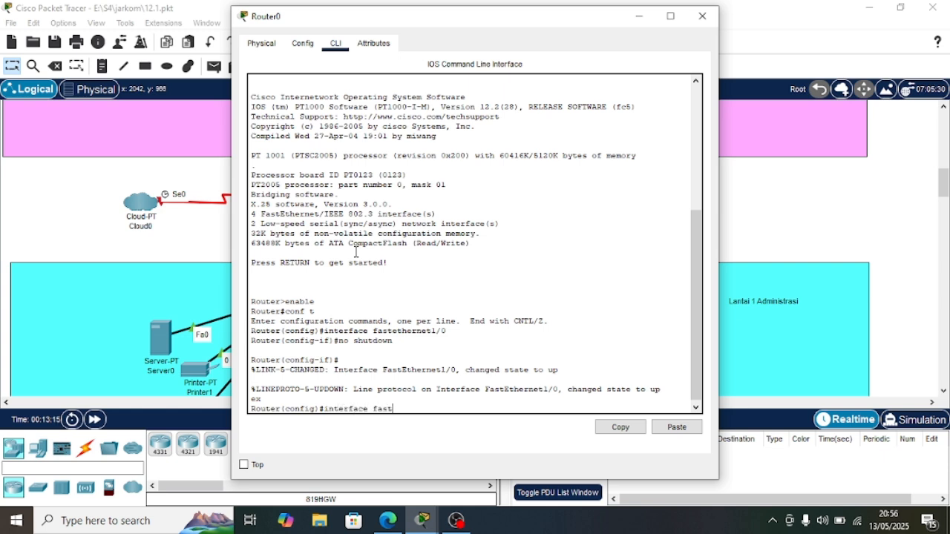
{"action": "type", "text": "tethernet 1/0.20"}
{"action": "key", "text": "Return"}
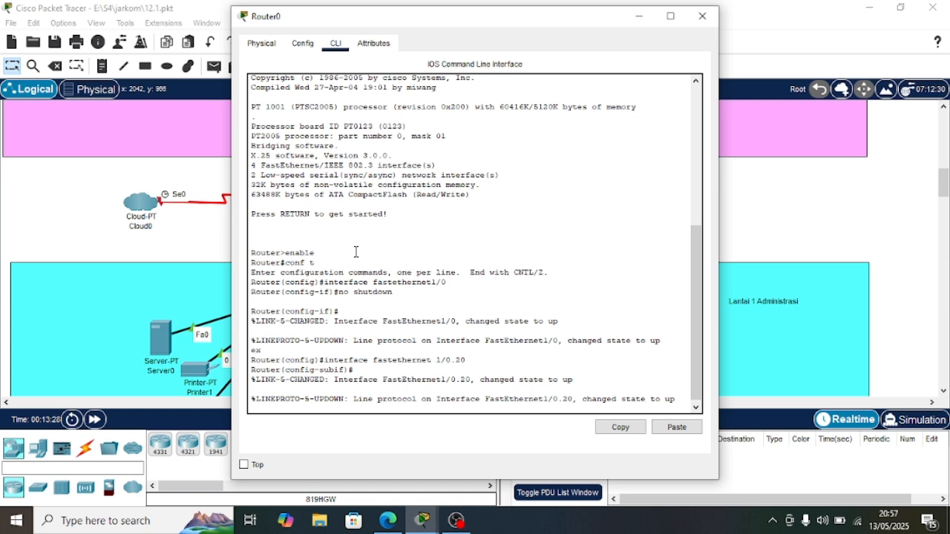
{"action": "type", "text": "encapsulation dot"}
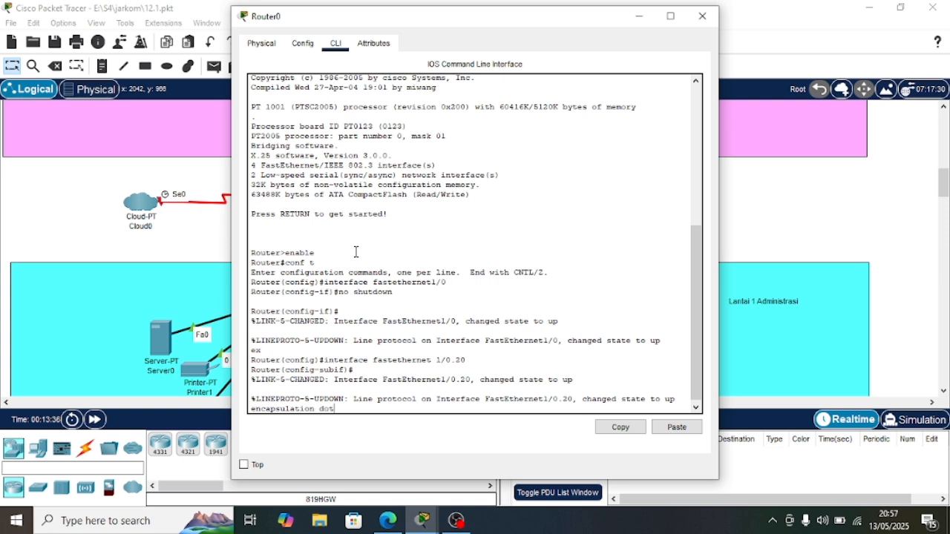
{"action": "type", "text": "1Q20"}
{"action": "key", "text": "BackSpace"}
{"action": "key", "text": "BackSpace"}
{"action": "type", "text": "20"}
{"action": "key", "text": "Return"}
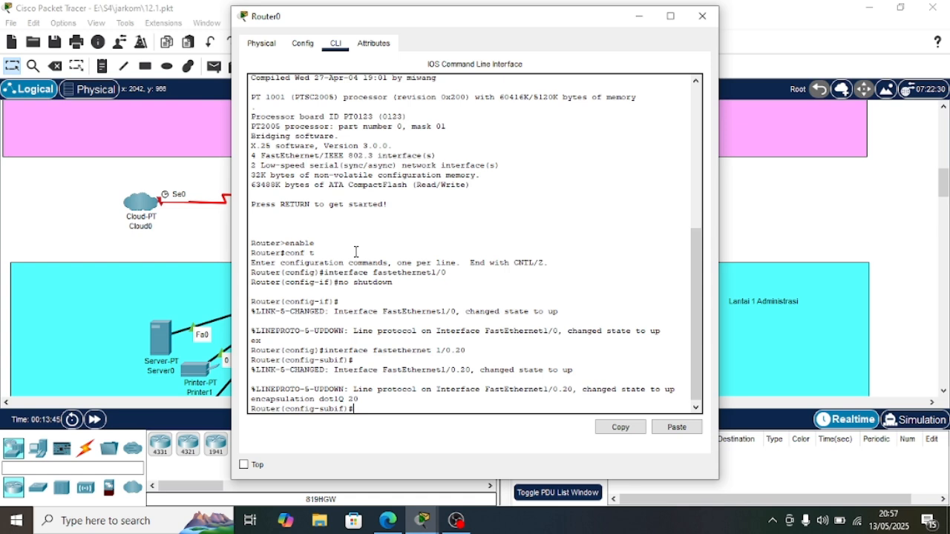
- Assign IP address 192.168.1.1 with mask 255.255.255.0 to the VLAN 20 subinterface and exit it
{"action": "type", "text": "ip address 192.168.1"}
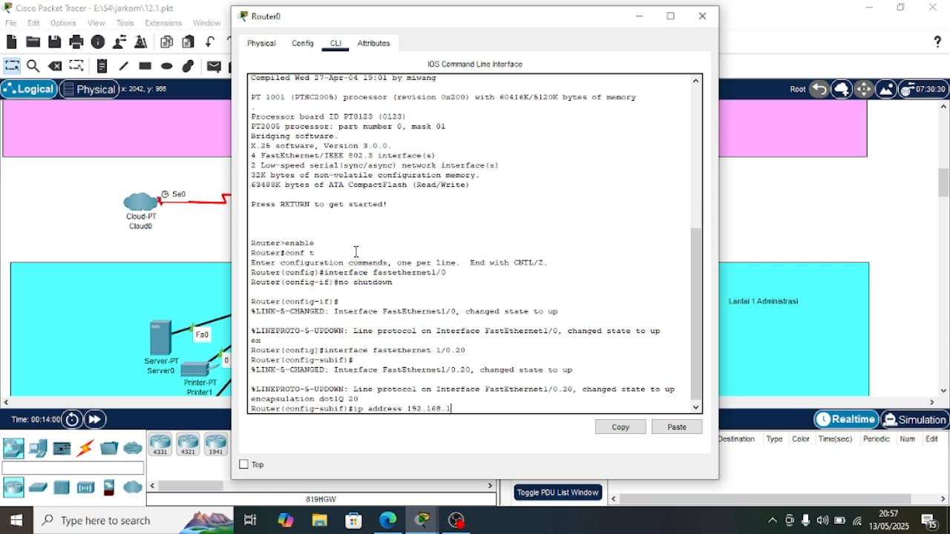
{"action": "type", "text": ".1"}
{"action": "type", "text": "255.255.255.0"}
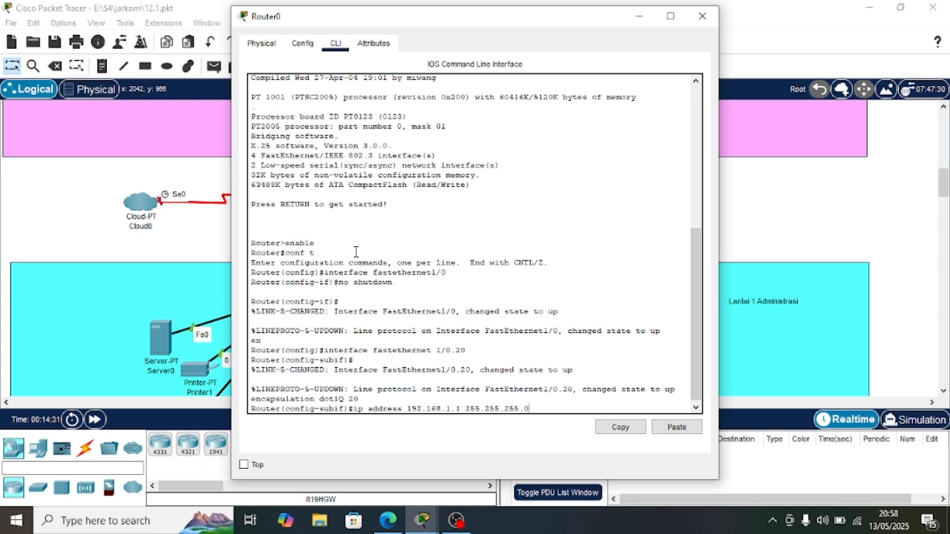
{"action": "key", "text": "Return"}
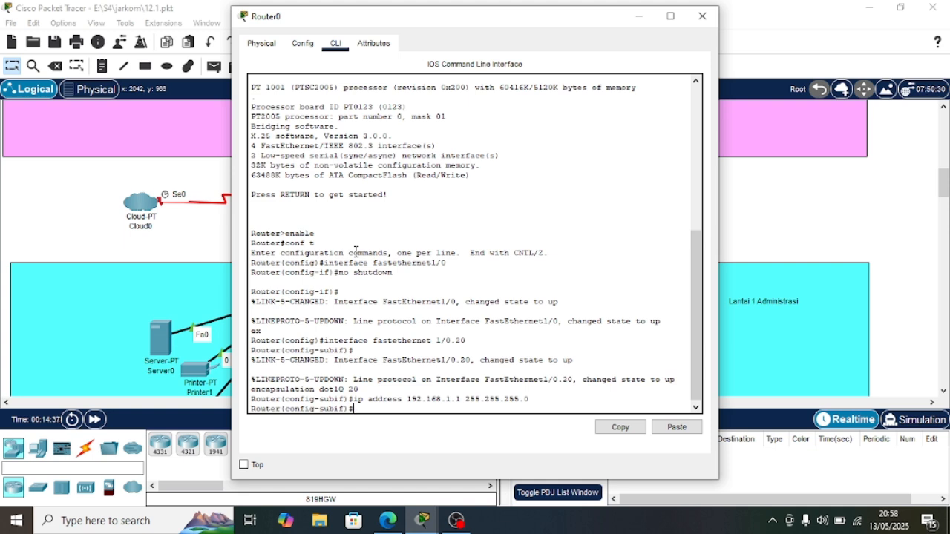
{"action": "type", "text": "ex"}
{"action": "key", "text": "Return"}
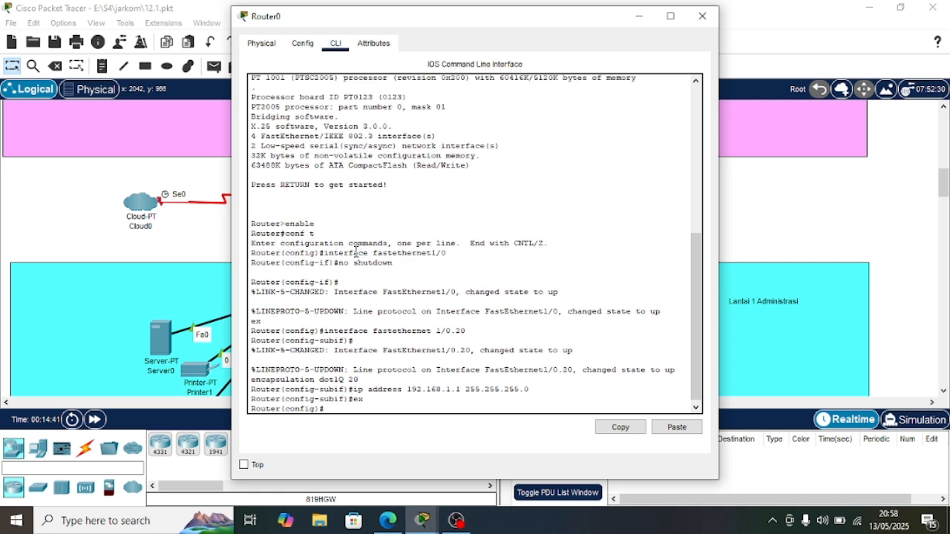
- Create subinterface FastEthernet0/0.30 and set its encapsulation to dot1Q for VLAN 30
{"action": "type", "text": "nterface fastEthernet"}
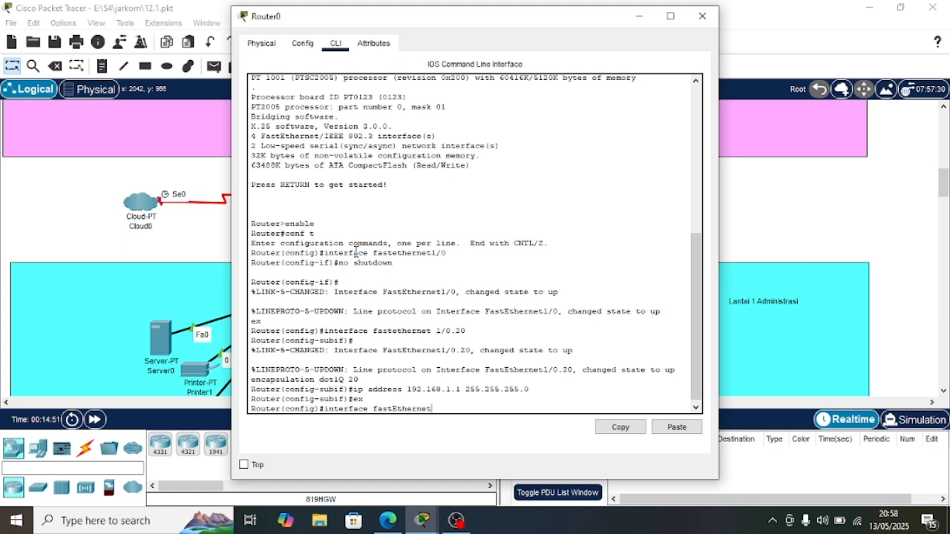
{"action": "type", "text": "0/0.30"}
{"action": "key", "text": "Return"}
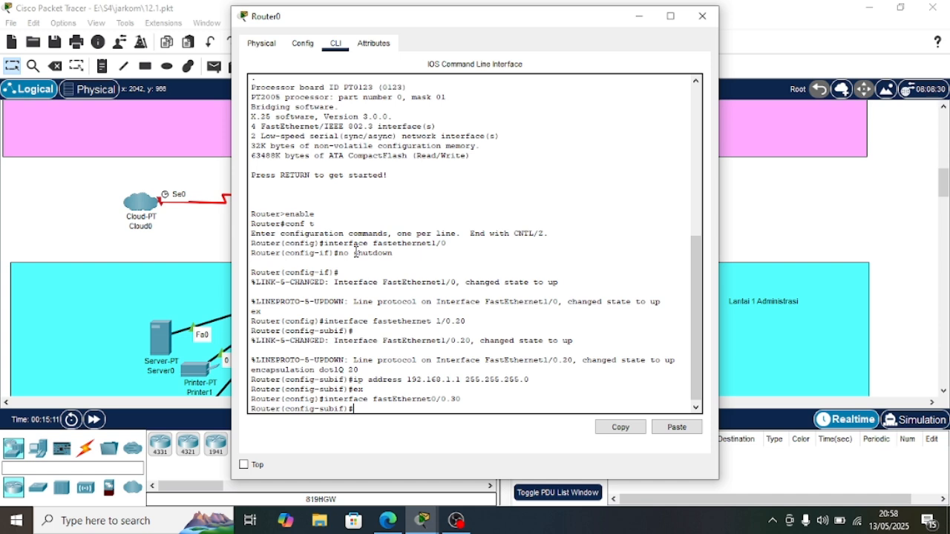
{"action": "type", "text": "encapsulation "}
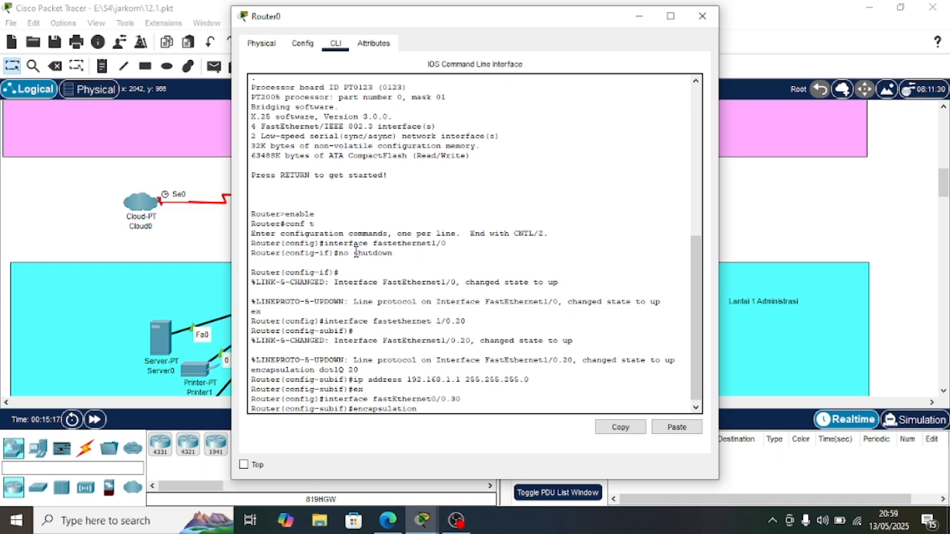
{"action": "type", "text": "dot"}
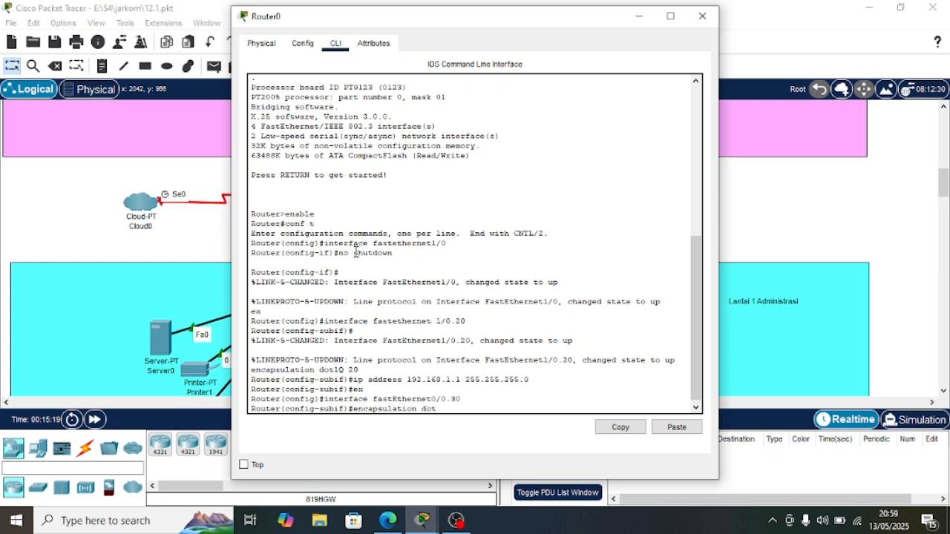
{"action": "type", "text": "1Q 30"}
{"action": "key", "text": "Return"}
- Assign IP address 10.10.04.1 with mask 255.255.255.0 to the VLAN 30 subinterface and exit it
{"action": "type", "text": "ip ad"}
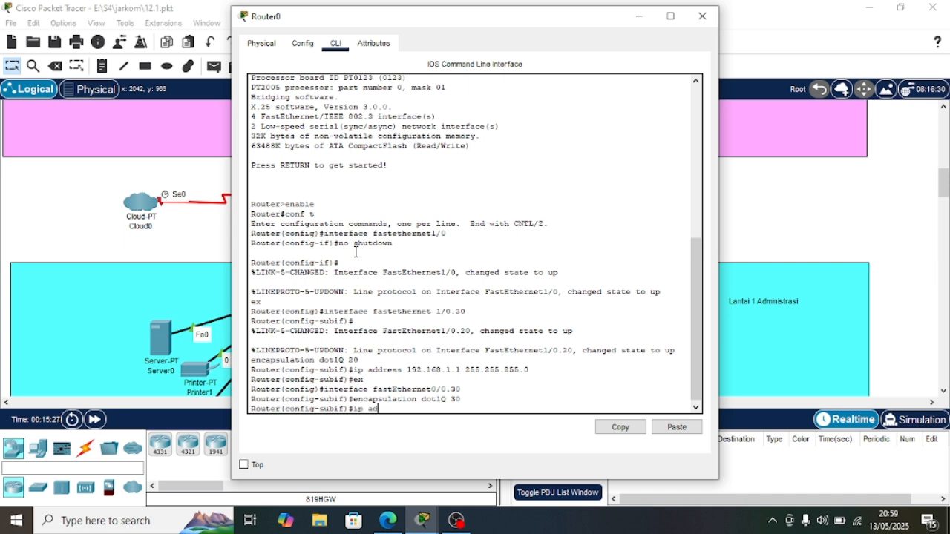
{"action": "type", "text": "dress 10.10.04.1 255.2555"}
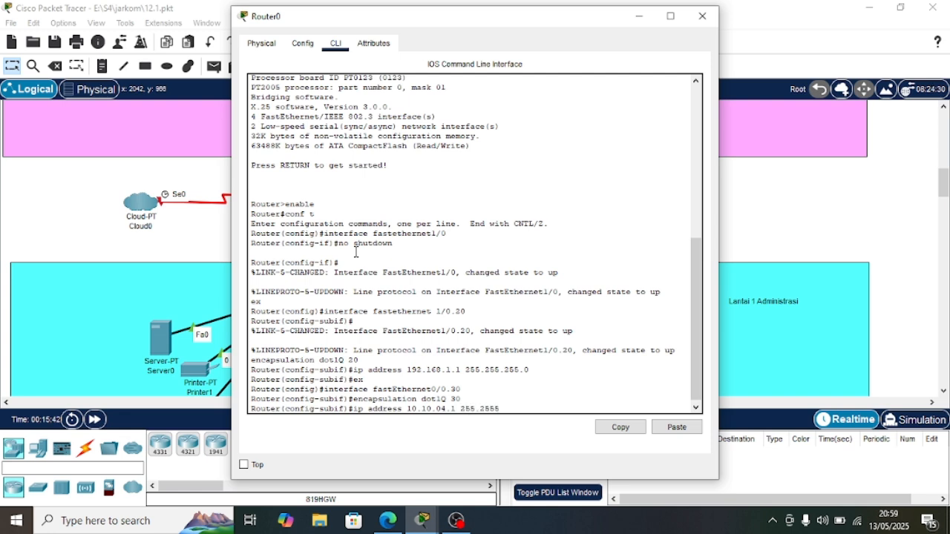
{"action": "key", "text": "BackSpace"}
{"action": "type", "text": ".255.0"}
{"action": "key", "text": "Return"}
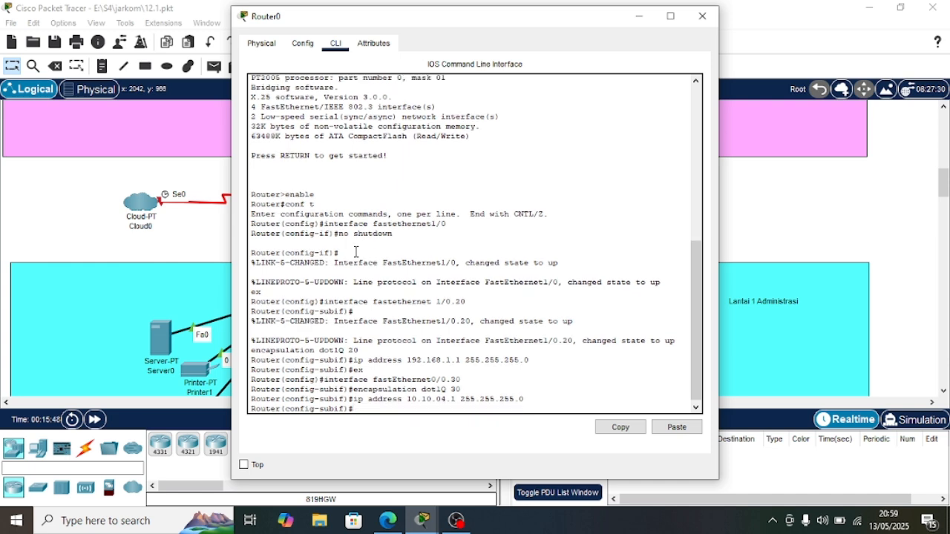
{"action": "type", "text": "ex"}
{"action": "key", "text": "Return"}
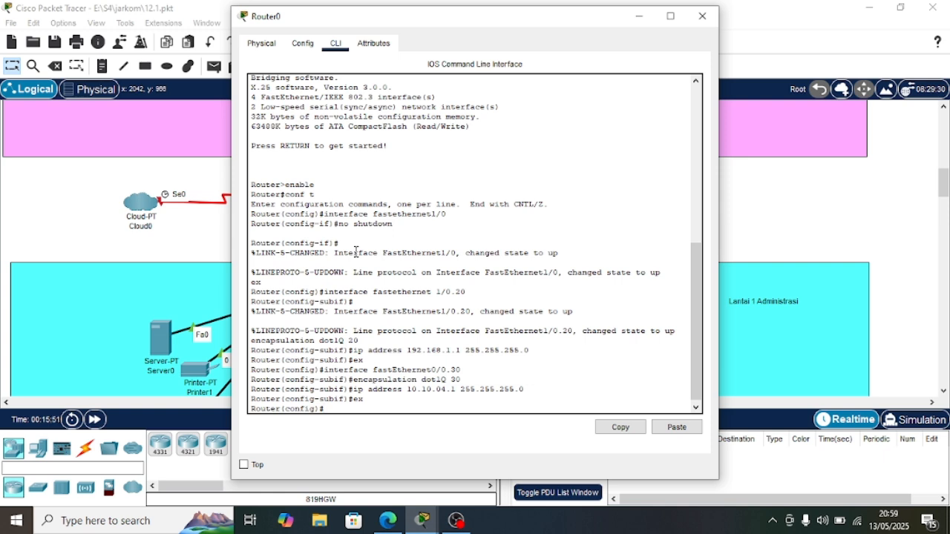
- Assign IP address 200.200.200.1 with mask 255.255.255.252 to interface Serial 2/0
{"action": "type", "text": "interface serial 2/0"}
{"action": "key", "text": "Return"}
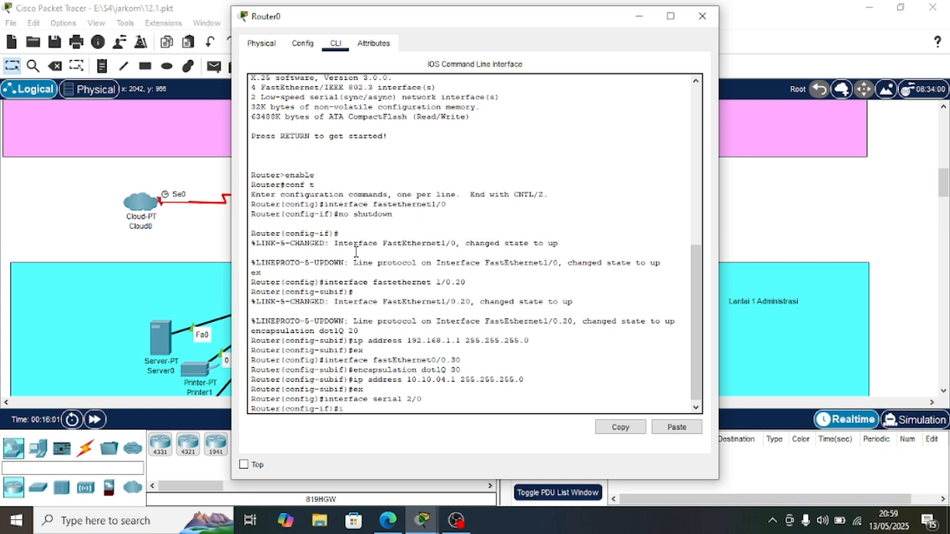
{"action": "type", "text": "ip address 200.200.200"}
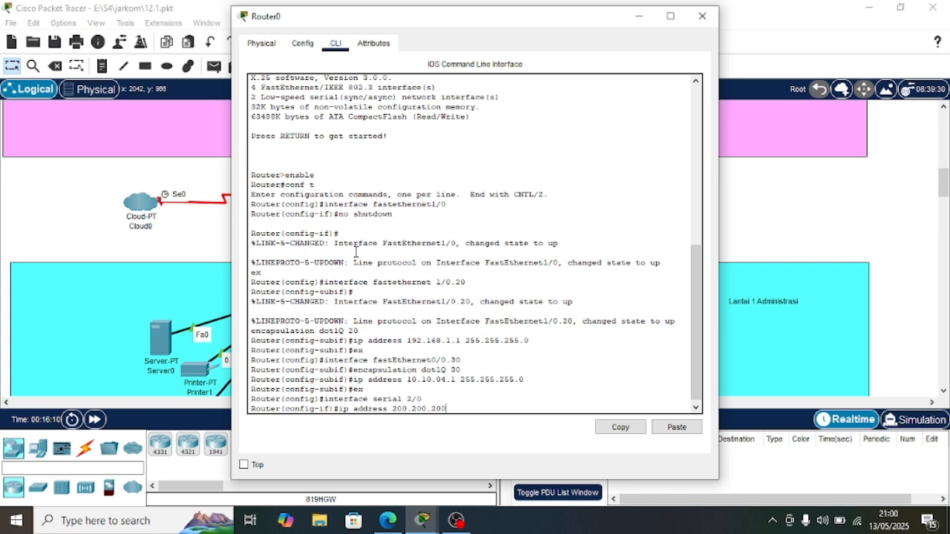
{"action": "type", "text": ".1 255.255.255.252"}
{"action": "key", "text": "Return"}
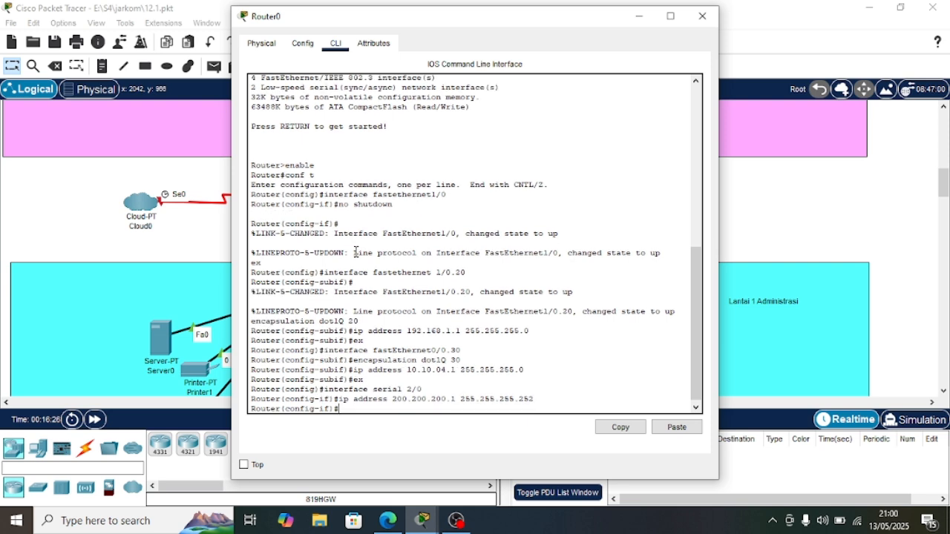
- Try to set the clock rate of interface Serial 2/0 to 64000
{"action": "type", "text": "clock rate 2"}
{"action": "key", "text": "BackSpace"}
{"action": "type", "text": "64000"}
{"action": "key", "text": "Return"}
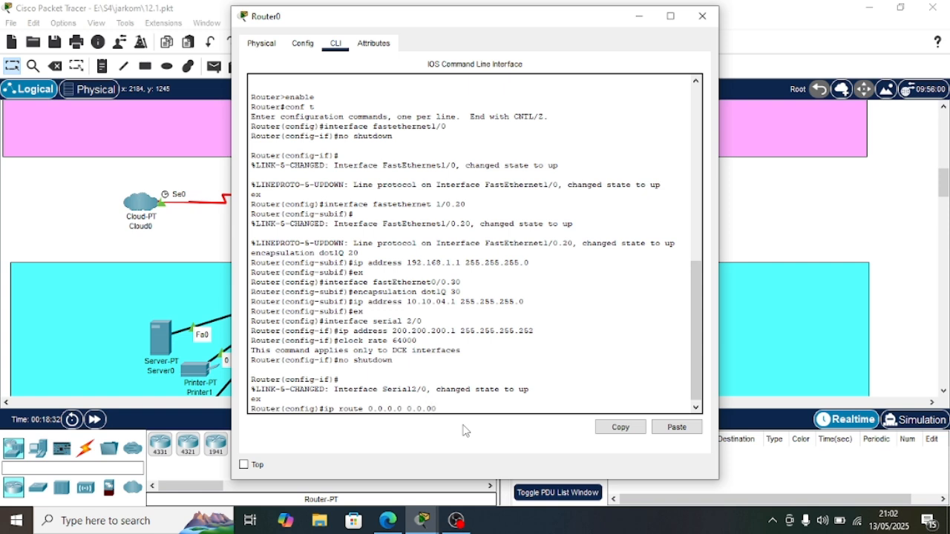
- Add a default static route 0.0.0.0 0.0.0.0 with next hop 200.200.200.2
{"action": "type", "text": ".0 200.200.200.2"}
{"action": "key", "text": "Return"}
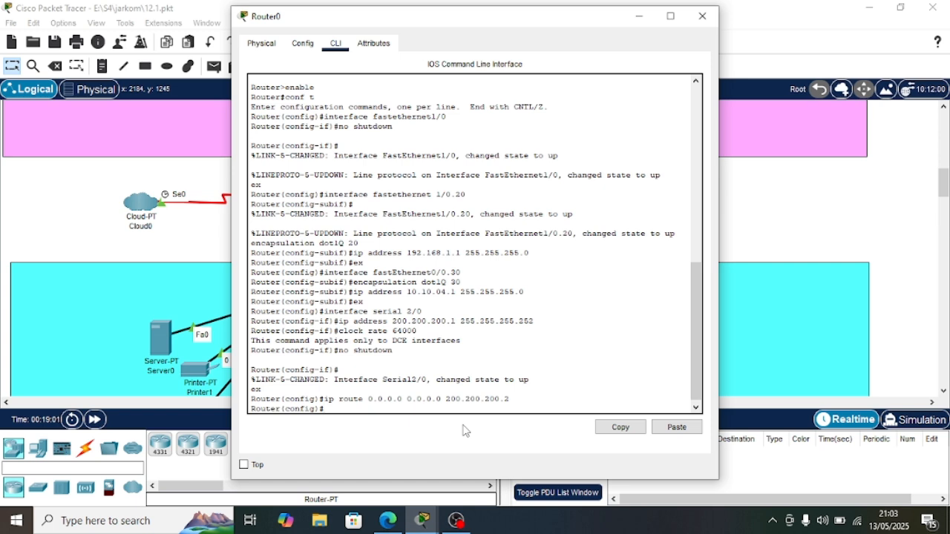
- Create access list 100 permitting IP traffic from 192.168.1.0 with wildcard 0.0.0.255 to any destination
{"action": "type", "text": "access-list 100 permi"}
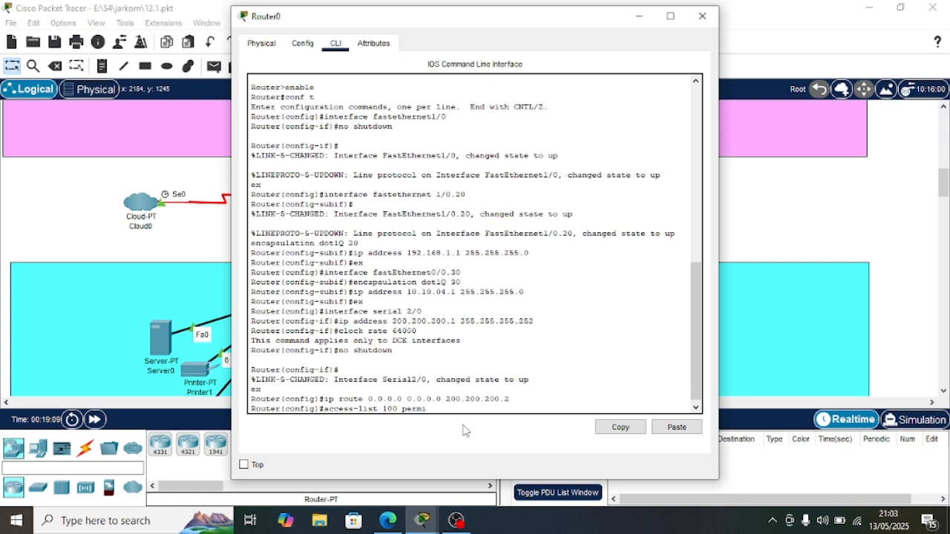
{"action": "type", "text": "t"}
{"action": "type", "text": " ip"}
{"action": "type", "text": " 192.168"}
{"action": "type", "text": "."}
{"action": "type", "text": "1"}
{"action": "type", "text": ".0 0."}
{"action": "type", "text": "0.0"}
{"action": "type", "text": "255"}
{"action": "key", "text": "BackSpace"}
{"action": "key", "text": "BackSpace"}
{"action": "key", "text": "BackSpace"}
{"action": "key", "text": "BackSpace"}
{"action": "type", "text": "0."}
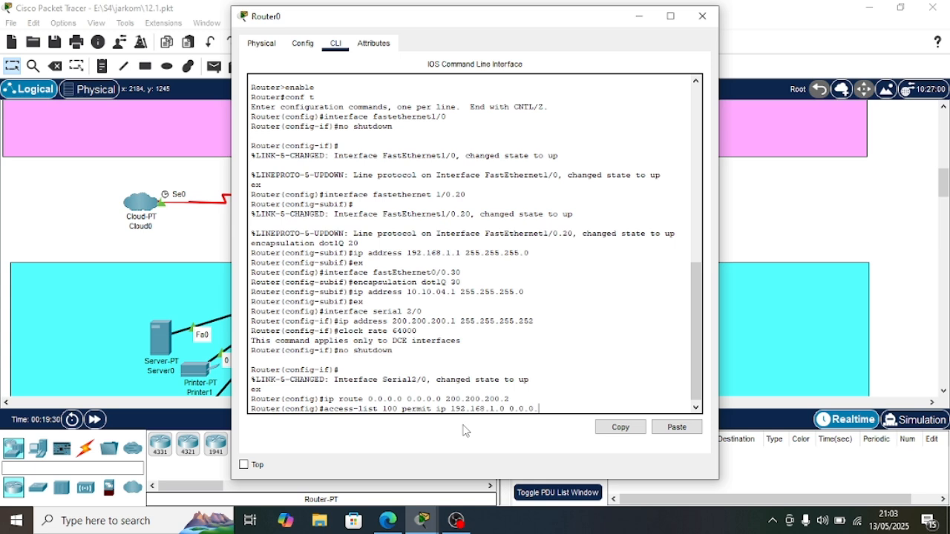
{"action": "type", "text": "255 any"}
{"action": "key", "text": "Return"}
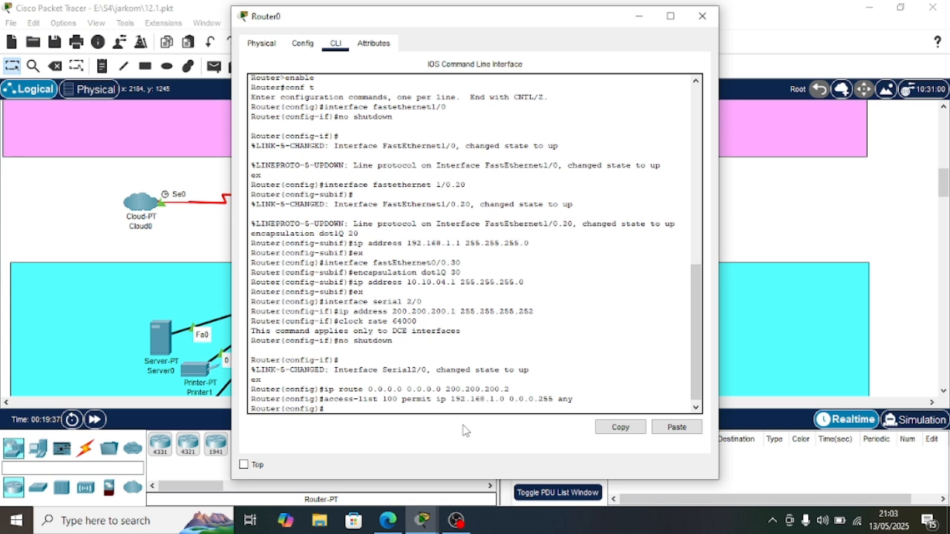
- Create access list 110 permitting IP traffic from 10.10.04.0 with wildcard 0.0.0.255 to any destination
{"action": "type", "text": "er(config)#access-list 100 per"}
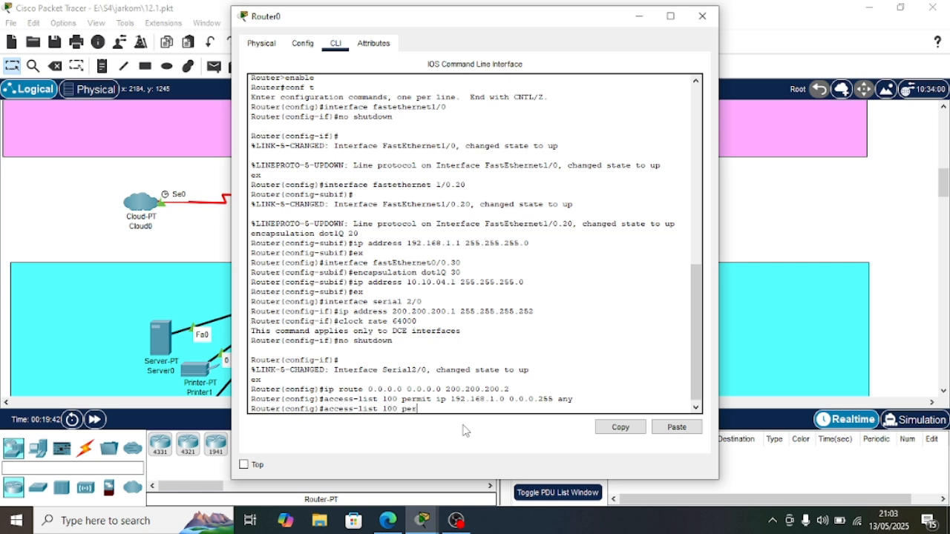
{"action": "type", "text": "mit ip"}
{"action": "type", "text": "10."}
{"action": "key", "text": "BackSpace"}
{"action": "key", "text": "BackSpace"}
{"action": "key", "text": "BackSpace"}
{"action": "key", "text": "BackSpace"}
{"action": "key", "text": "BackSpace"}
{"action": "key", "text": "BackSpace"}
{"action": "key", "text": "BackSpace"}
{"action": "key", "text": "BackSpace"}
{"action": "key", "text": "BackSpace"}
{"action": "key", "text": "BackSpace"}
{"action": "key", "text": "BackSpace"}
{"action": "key", "text": "BackSpace"}
{"action": "key", "text": "BackSpace"}
{"action": "key", "text": "BackSpace"}
{"action": "key", "text": "BackSpace"}
{"action": "key", "text": "BackSpace"}
{"action": "key", "text": "BackSpace"}
{"action": "type", "text": "10 permu"}
{"action": "key", "text": "BackSpace"}
{"action": "type", "text": "it ip10.10.04."}
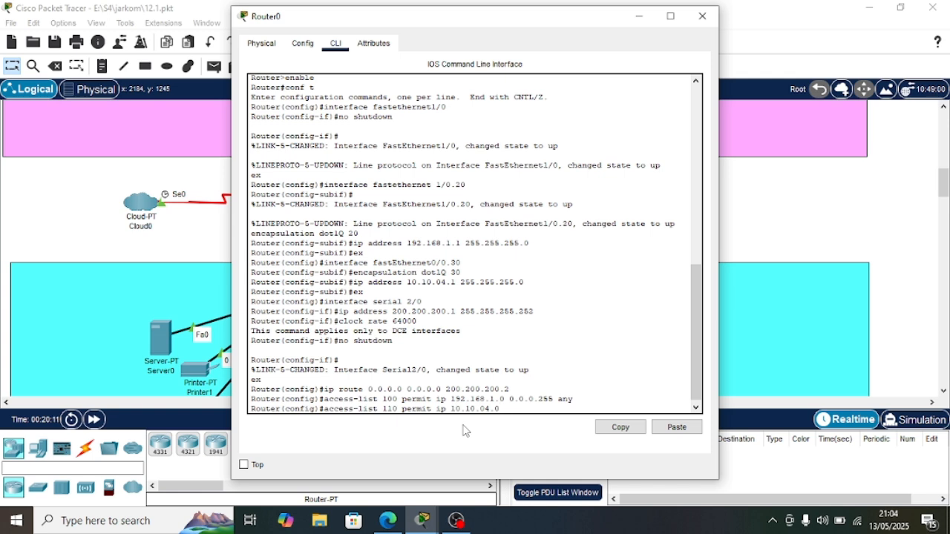
{"action": "type", "text": "0 0.0"}
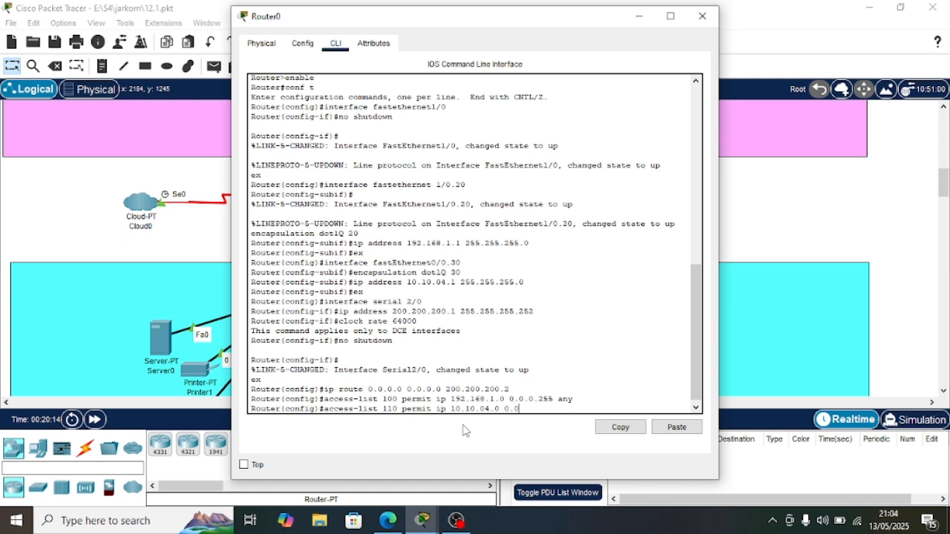
{"action": "type", "text": ".0.0.255 any"}
{"action": "key", "text": "Return"}
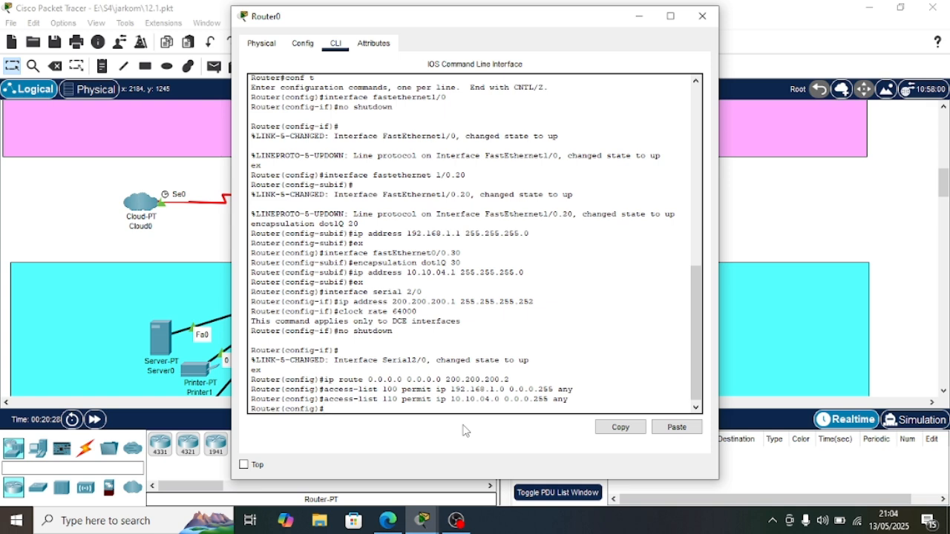
- Create the match-any class map ADMIN and have it match access group 100
{"action": "type", "text": "class"}
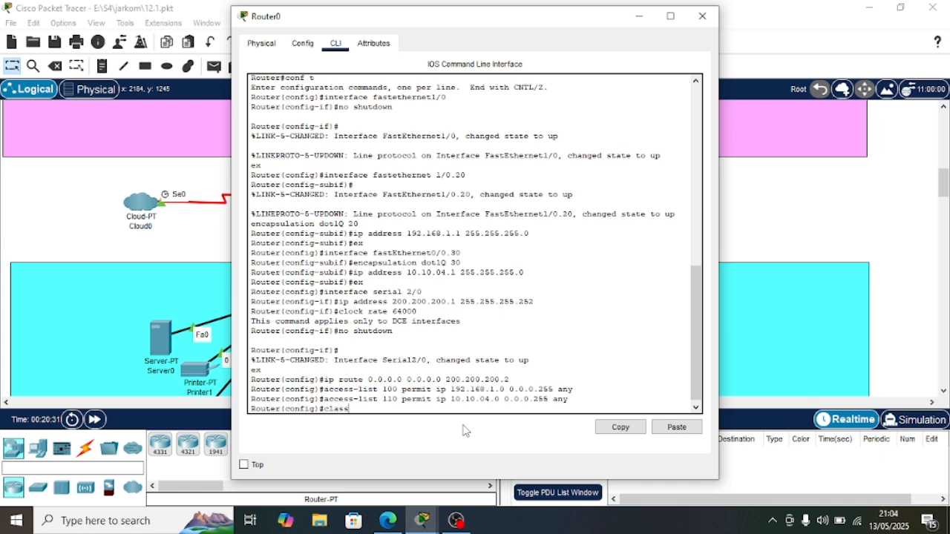
{"action": "type", "text": "-map match-any ADMIN"}
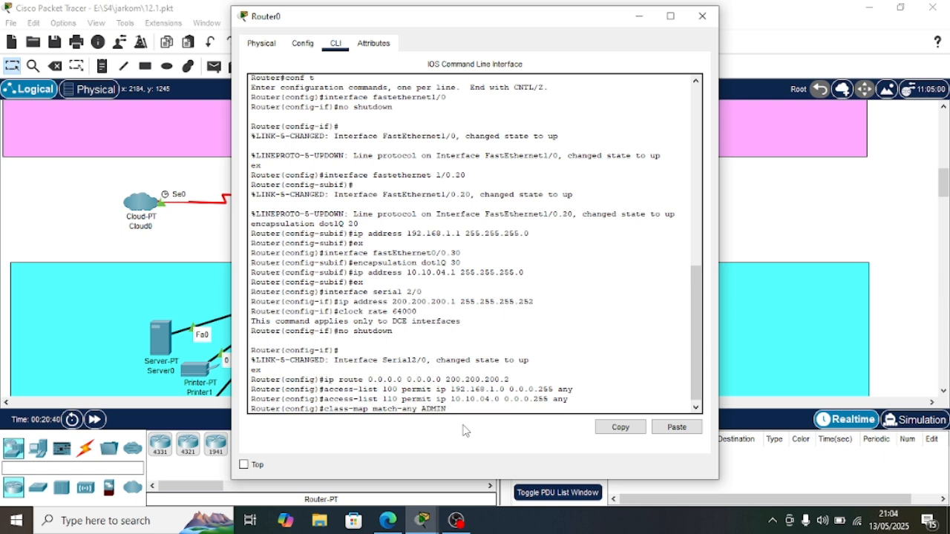
{"action": "key", "text": "Return"}
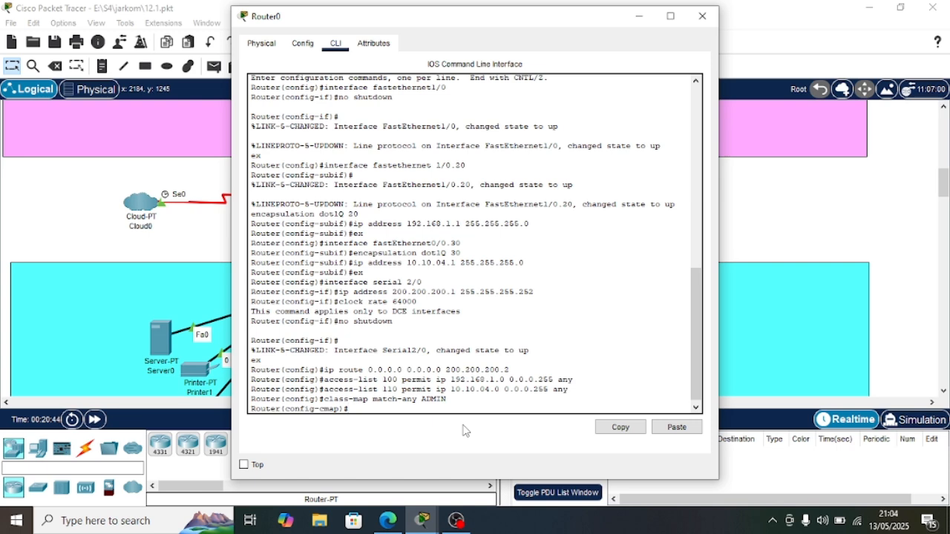
{"action": "type", "text": "match access-group"}
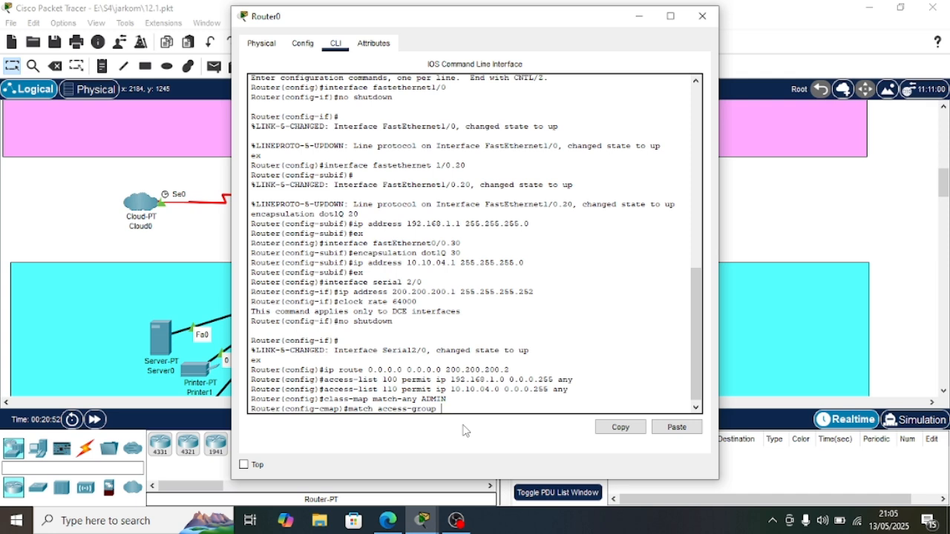
{"action": "type", "text": " 100"}
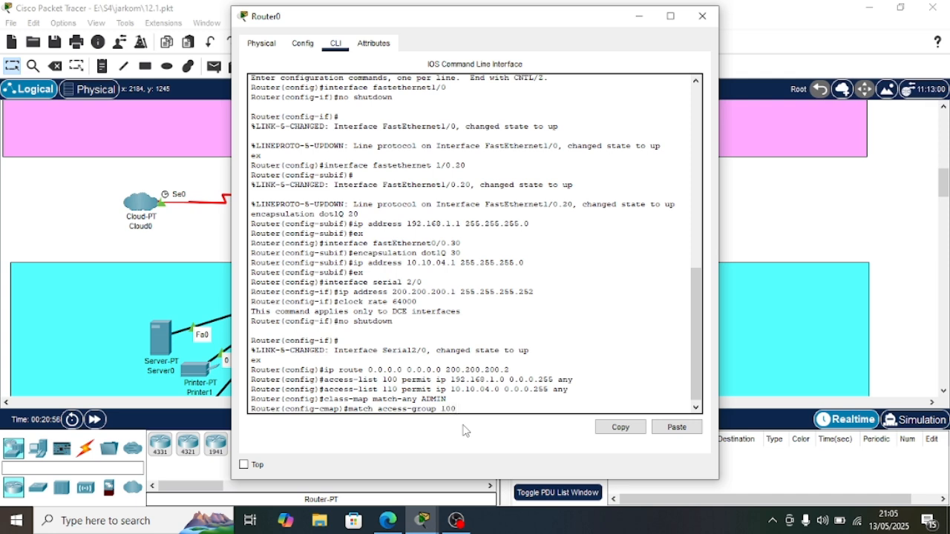
{"action": "key", "text": "Return"}
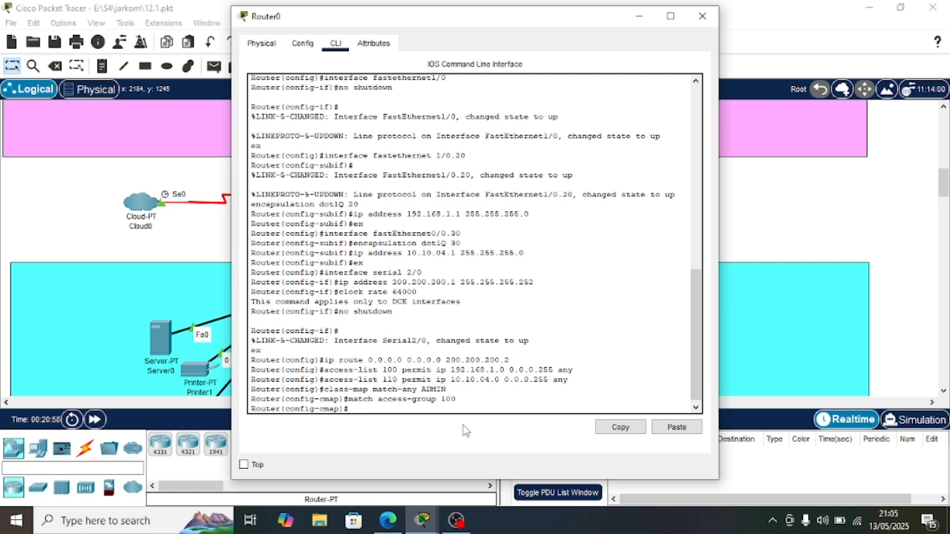
- Create the match-any class map IT and have it match access group 110
{"action": "type", "text": "class-map match-any"}
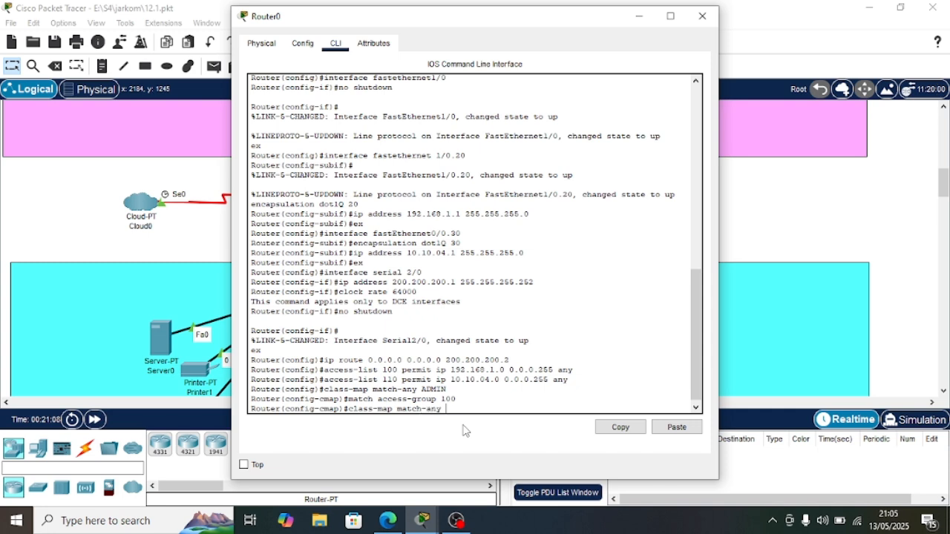
{"action": "type", "text": " IT"}
{"action": "key", "text": "Return"}
{"action": "type", "text": "match"}
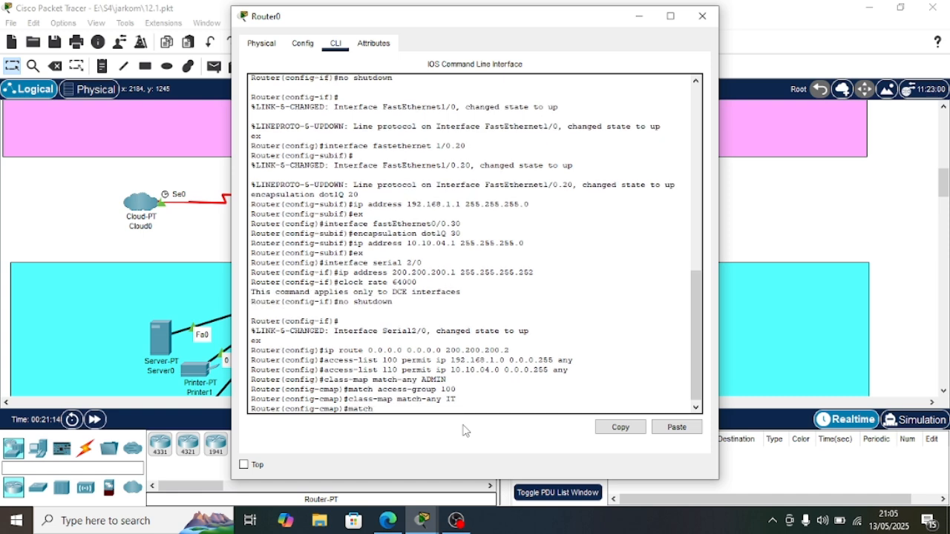
{"action": "type", "text": " access-group 110"}
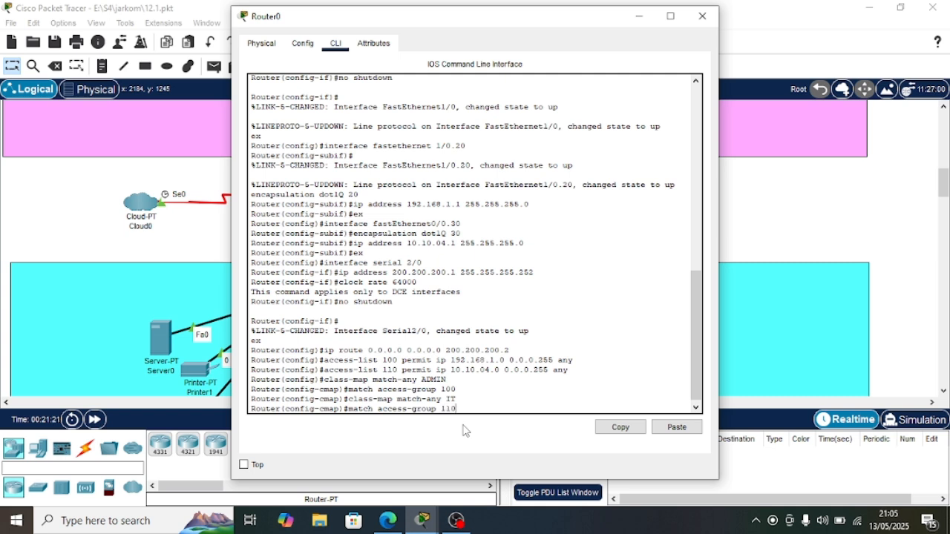
{"action": "key", "text": "Return"}
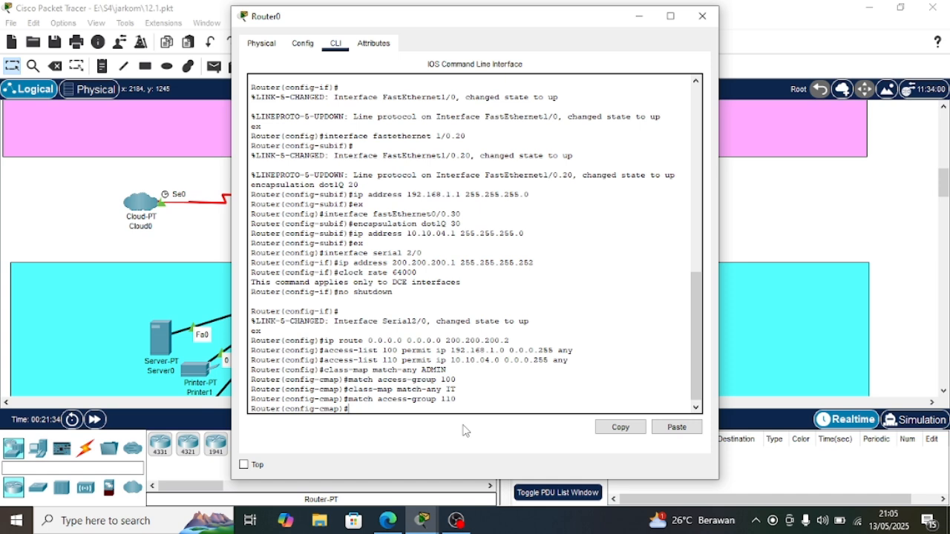
- Create the policy map BANDWIDTH and give its class ADMIN a bandwidth of 3000
{"action": "type", "text": "policy-map BANDWIDTH"}
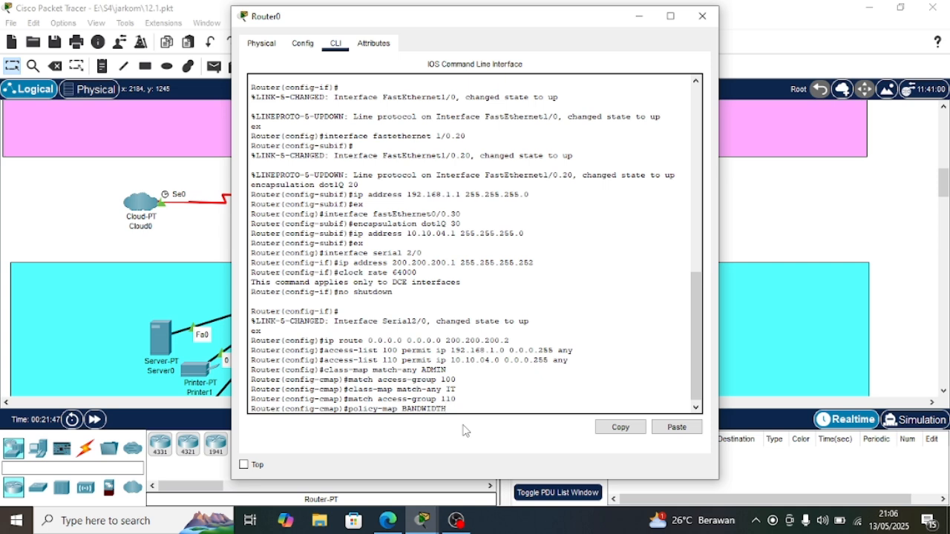
{"action": "key", "text": "Return"}
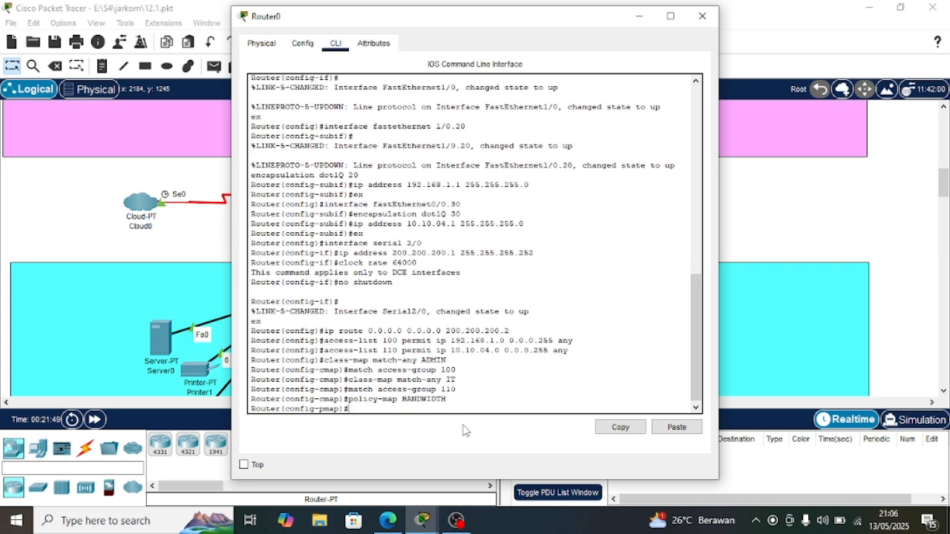
{"action": "type", "text": "class ADMIN"}
{"action": "key", "text": "Return"}
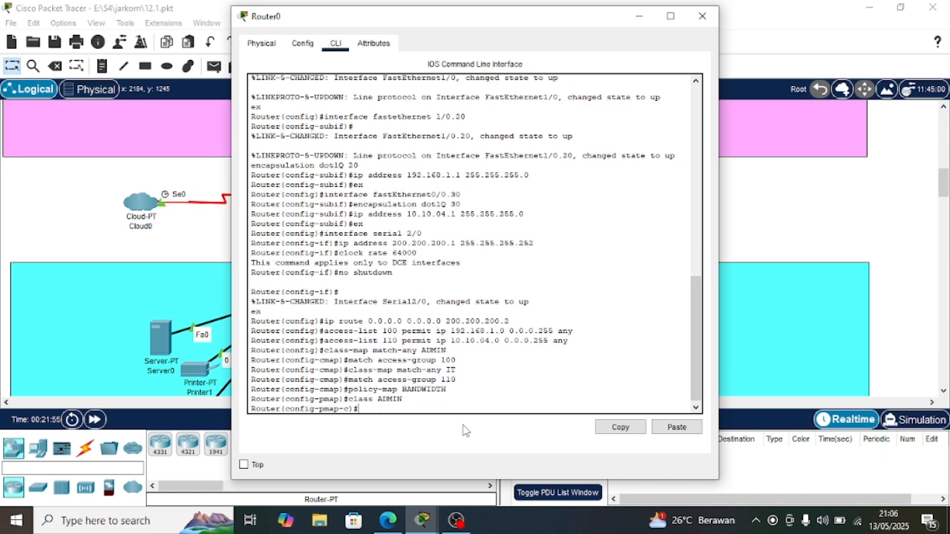
{"action": "type", "text": "badnwidth"}
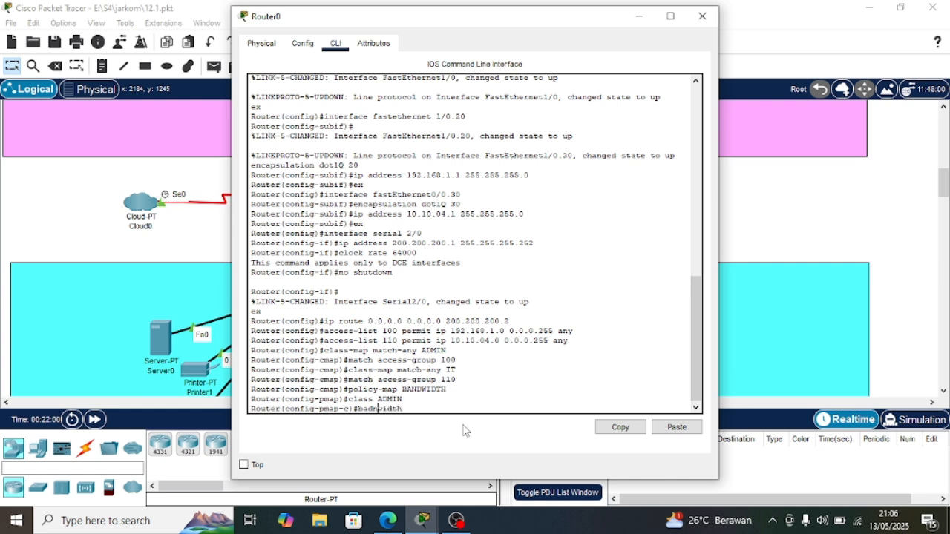
{"action": "key", "text": "BackSpace"}
{"action": "key", "text": "BackSpace"}
{"action": "type", "text": "ndwidth 3000"}
{"action": "key", "text": "Return"}
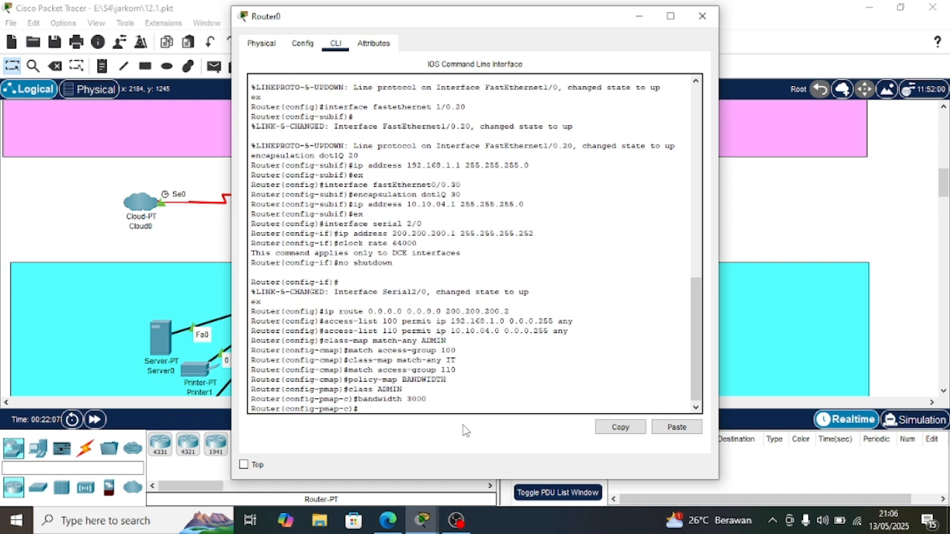
- Try to add class IT to the BANDWIDTH policy map with a bandwidth of 7000
{"action": "type", "text": "class"}
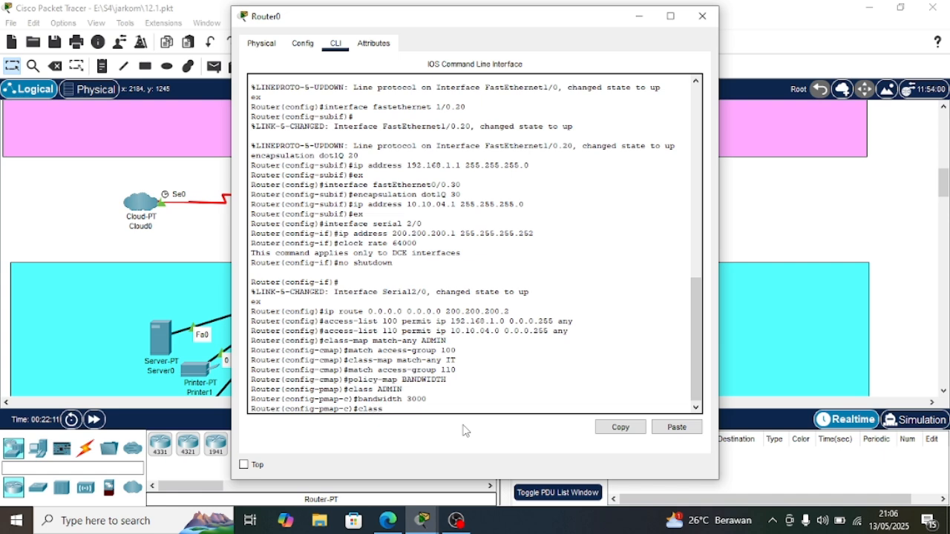
{"action": "type", "text": " IT"}
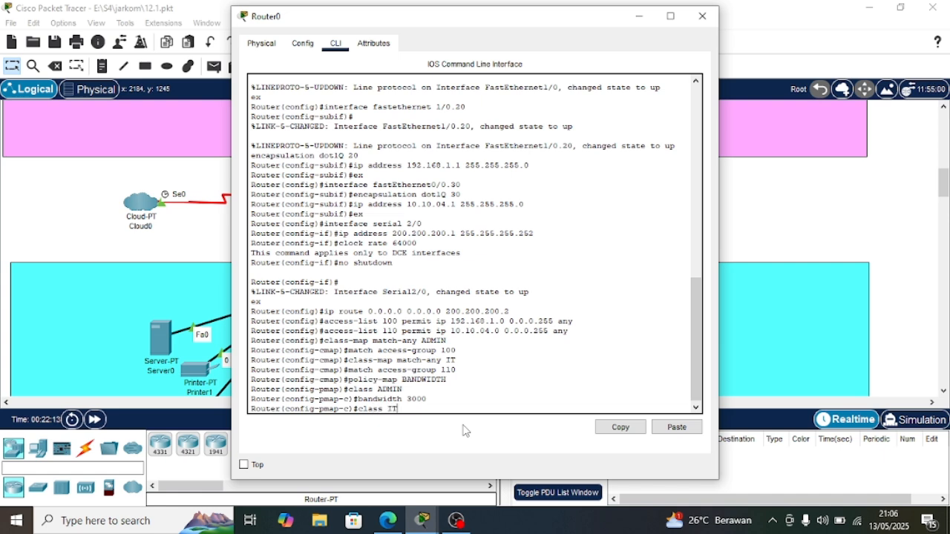
{"action": "key", "text": "Return"}
{"action": "type", "text": "badn"}
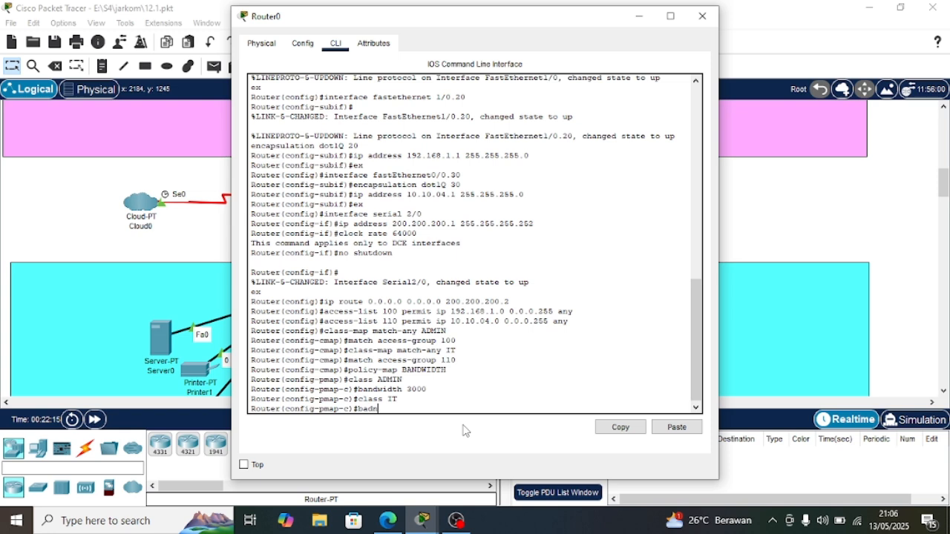
{"action": "key", "text": "BackSpace"}
{"action": "key", "text": "BackSpace"}
{"action": "type", "text": "ndwidt"}
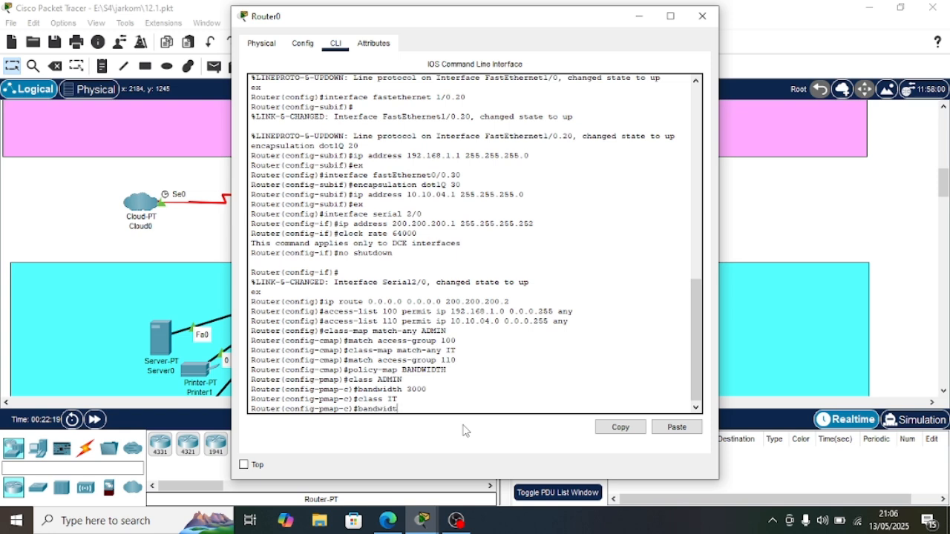
{"action": "key", "text": "BackSpace"}
{"action": "key", "text": "BackSpace"}
{"action": "type", "text": "dht"}
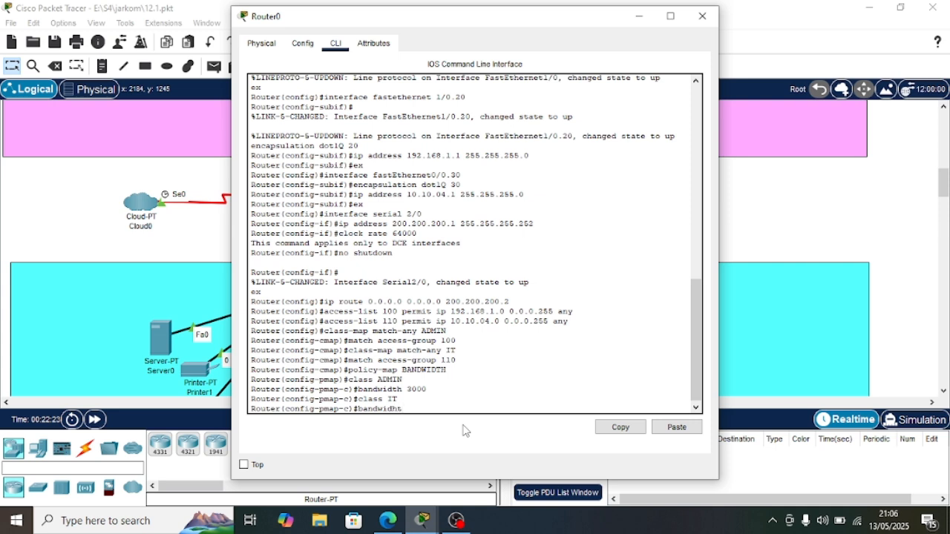
{"action": "type", "text": " 7000"}
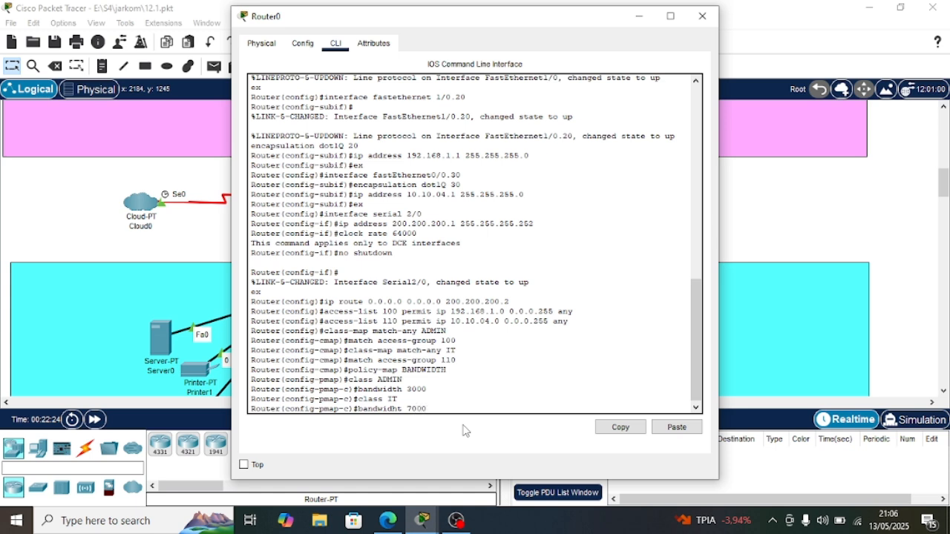
{"action": "key", "text": "Return"}
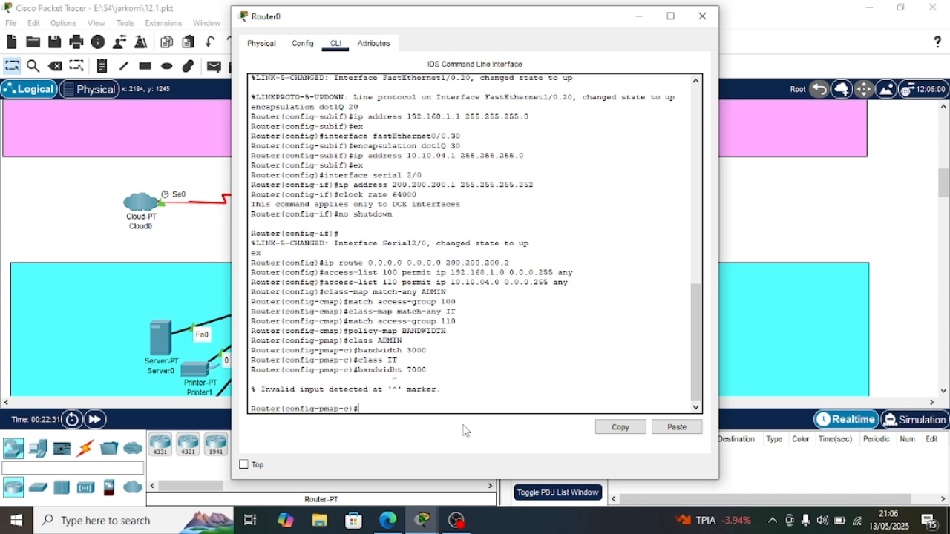
- Enter class IT in the BANDWIDTH policy map and set its bandwidth to 7000
{"action": "type", "text": "class IT"}
{"action": "key", "text": "Return"}
{"action": "type", "text": "badn"}
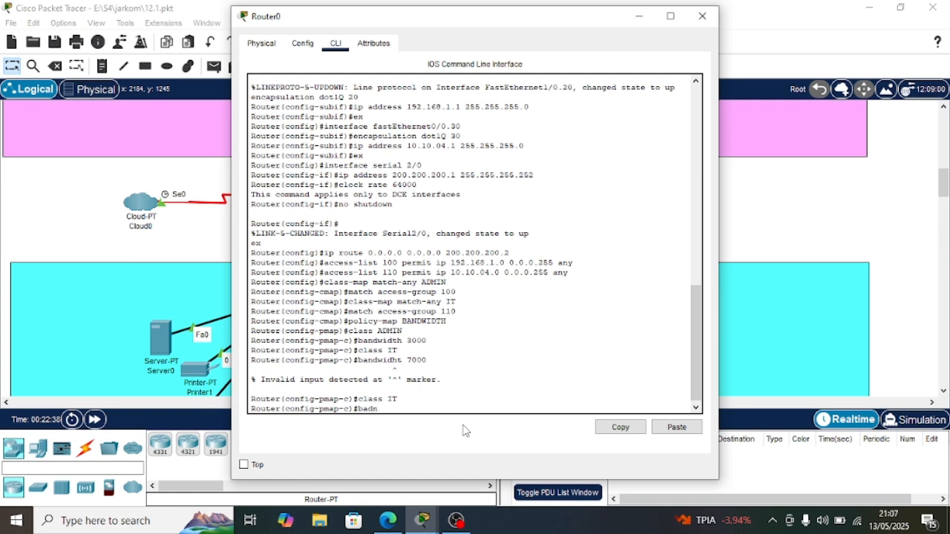
{"action": "key", "text": "BackSpace"}
{"action": "key", "text": "BackSpace"}
{"action": "type", "text": "ndwi"}
{"action": "type", "text": "dth 7"}
{"action": "type", "text": "0"}
{"action": "key", "text": "Return"}
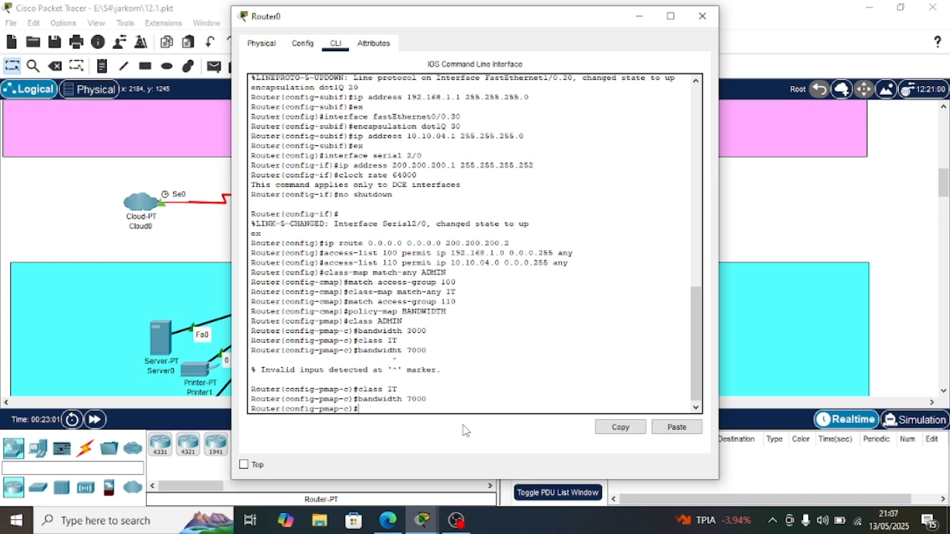
- Enter interface serial 2/0 on Router0 and set its bandwidth to 100000
{"action": "type", "text": "interface srual"}
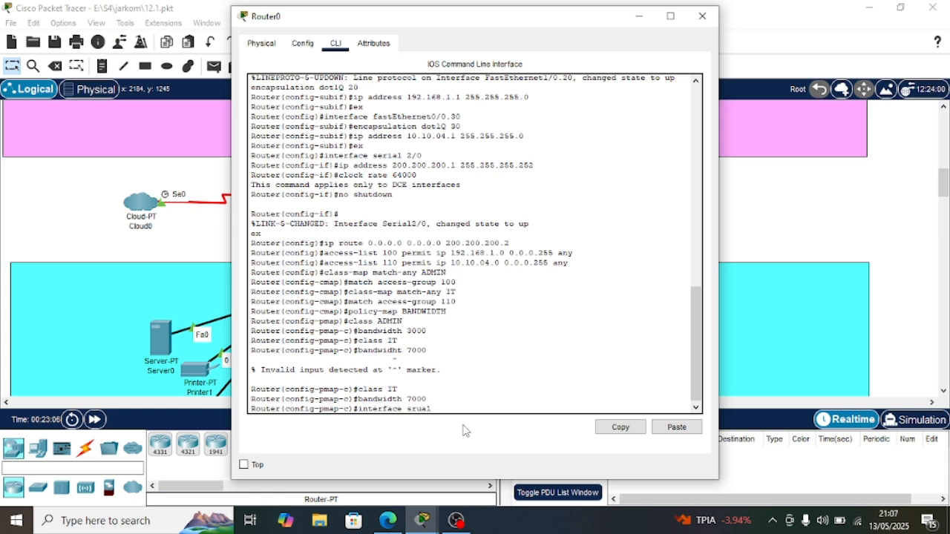
{"action": "key", "text": "BackSpace"}
{"action": "key", "text": "BackSpace"}
{"action": "key", "text": "BackSpace"}
{"action": "key", "text": "BackSpace"}
{"action": "key", "text": "BackSpace"}
{"action": "type", "text": "erial 2/0"}
{"action": "key", "text": "Return"}
{"action": "type", "text": "b"}
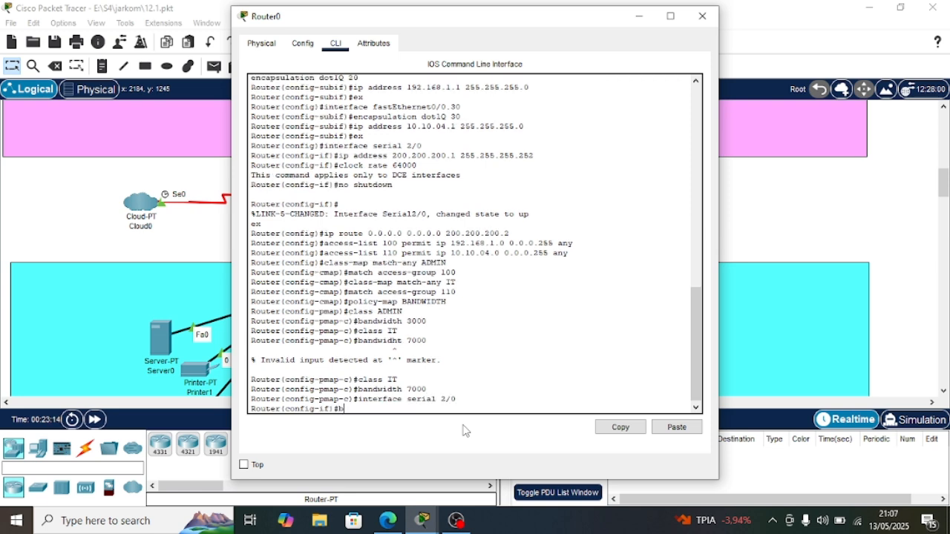
{"action": "type", "text": "andwidth 100000"}
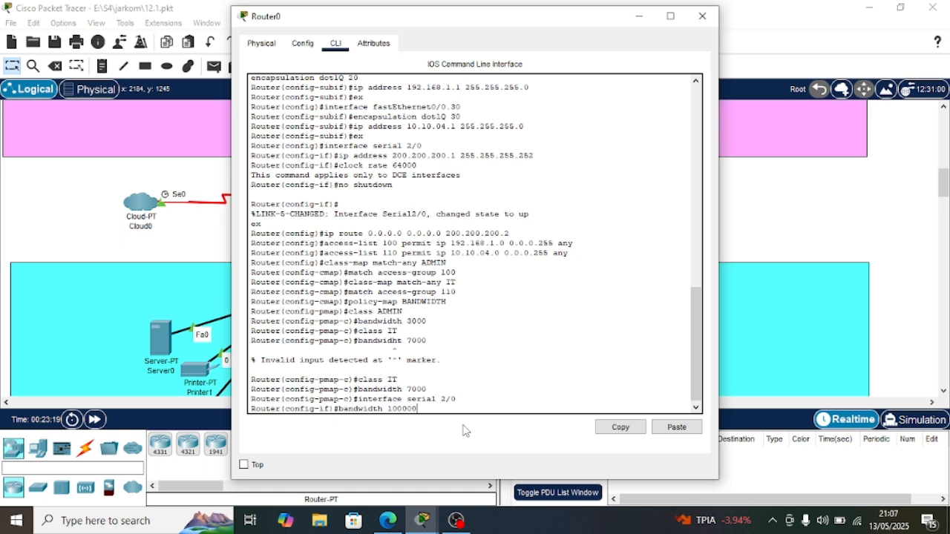
{"action": "key", "text": "Return"}
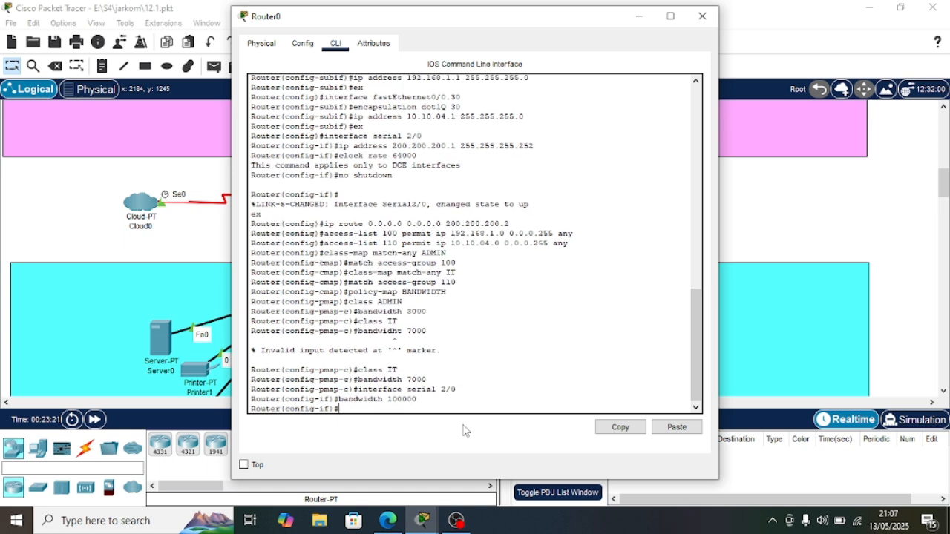
- Apply the BANDWIDTH policy map as the output service policy on serial 2/0 and close Router0's window
{"action": "type", "text": "se"}
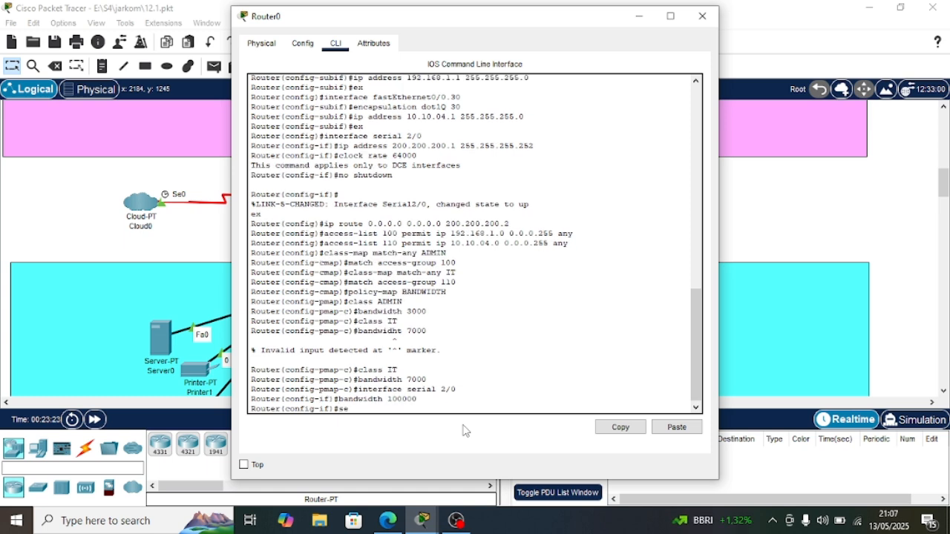
{"action": "type", "text": "rvice-policy output"}
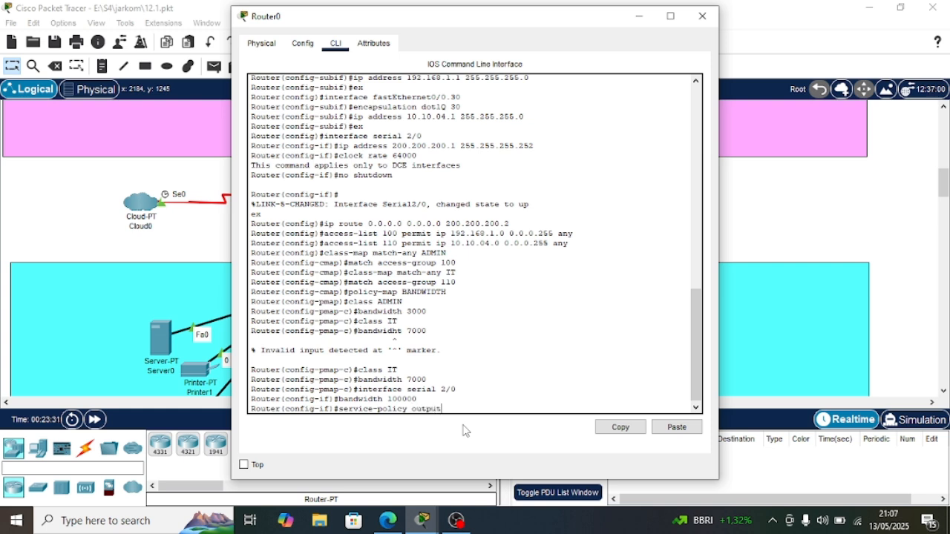
{"action": "type", "text": " BANDWIDTH"}
{"action": "key", "text": "Return"}
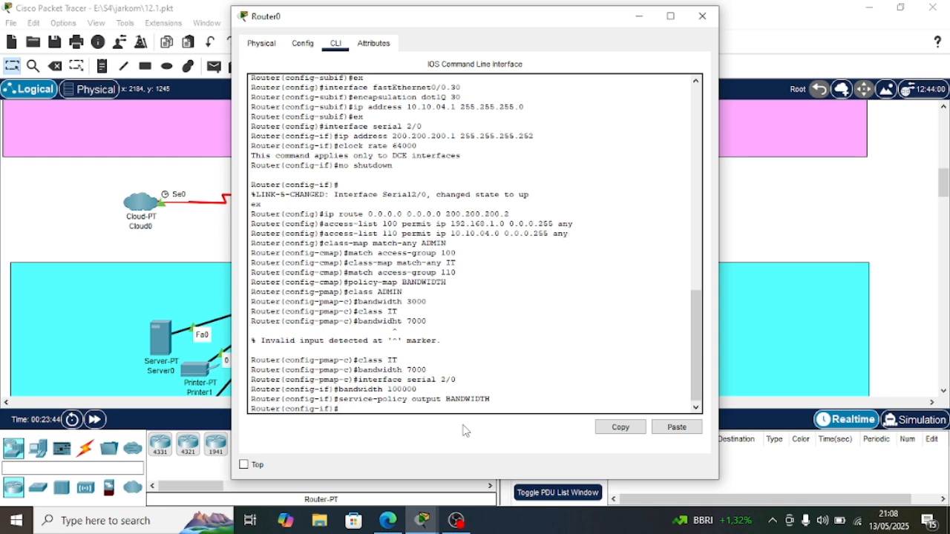
{"action": "left_click", "coordinate": [702, 16]}
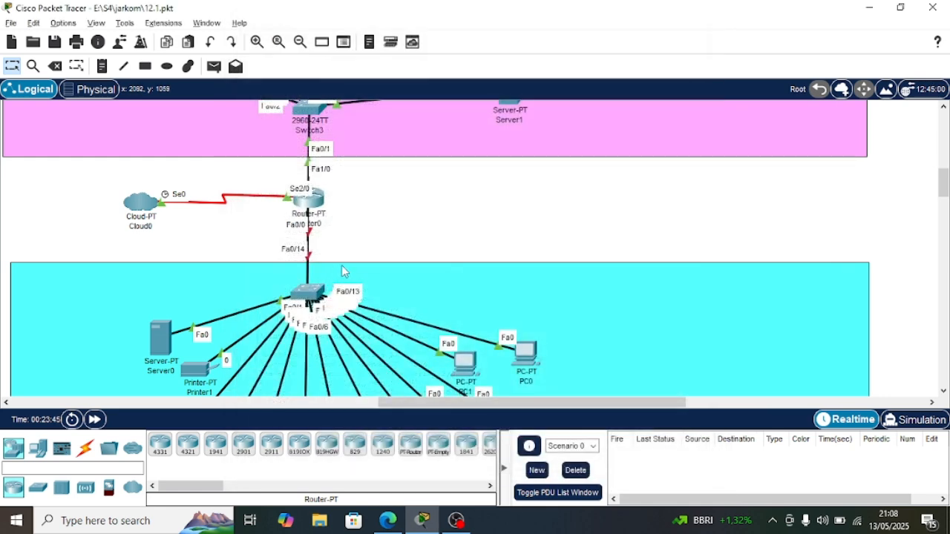
- Open the command line of Switch2 below Router0 and enter global configuration mode
{"action": "scroll", "coordinate": [343, 272], "scroll_direction": "down", "scroll_amount": 3}
{"action": "left_click", "coordinate": [309, 211]}
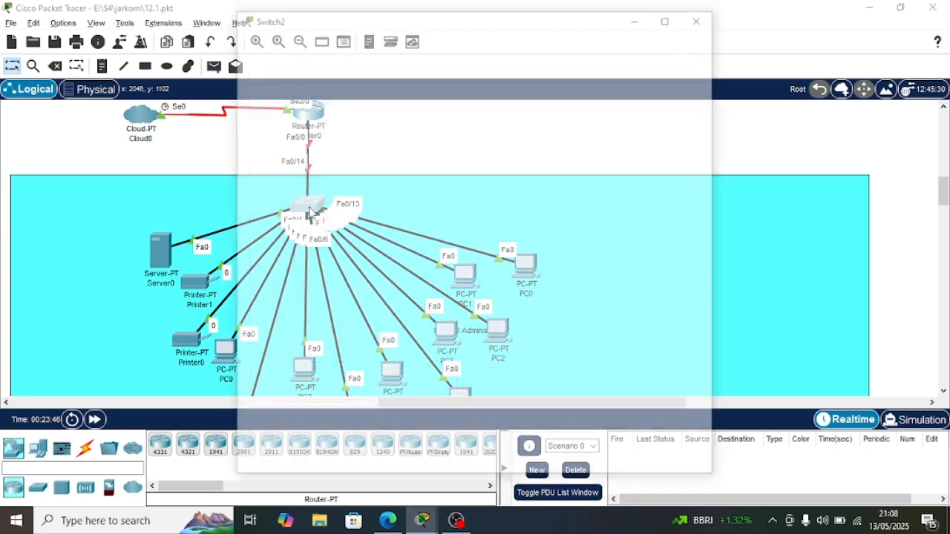
{"action": "left_click", "coordinate": [335, 43]}
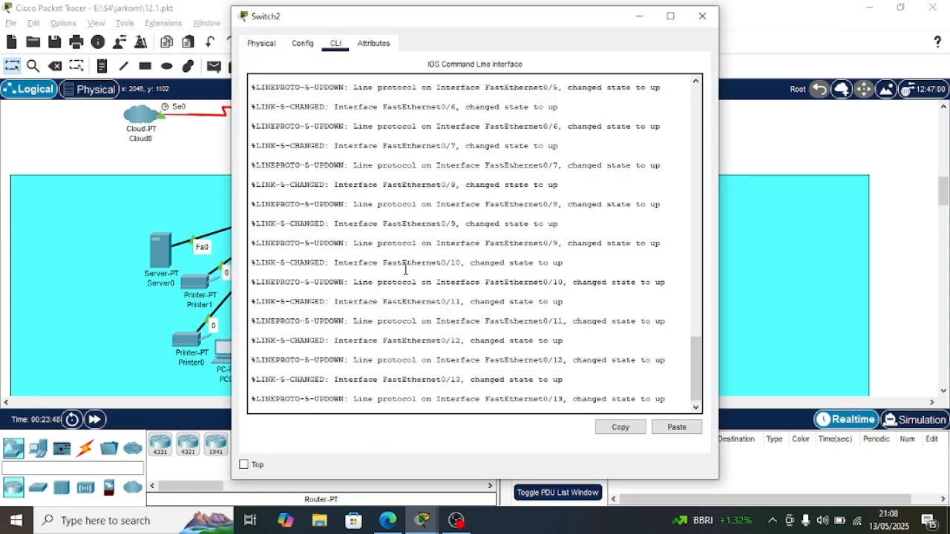
{"action": "key", "text": "Return"}
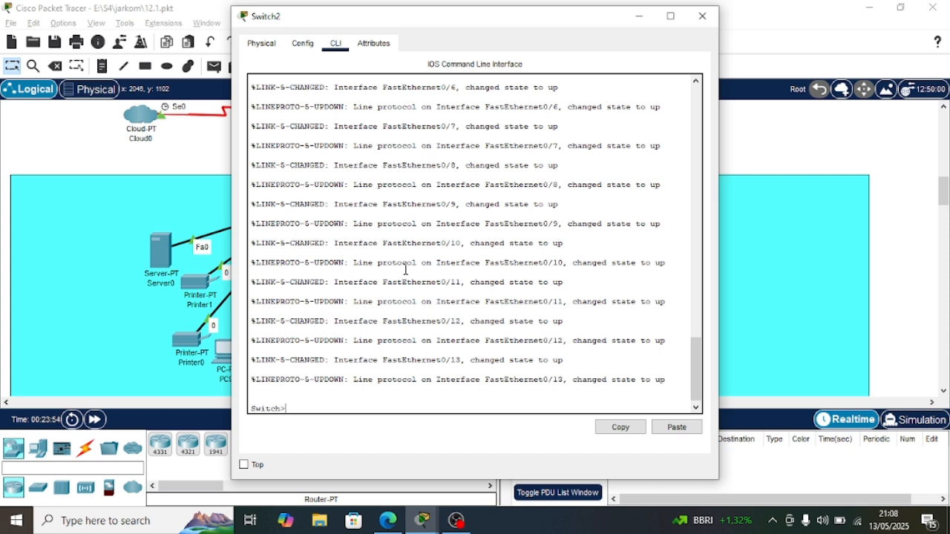
{"action": "type", "text": "enable"}
{"action": "key", "text": "Return"}
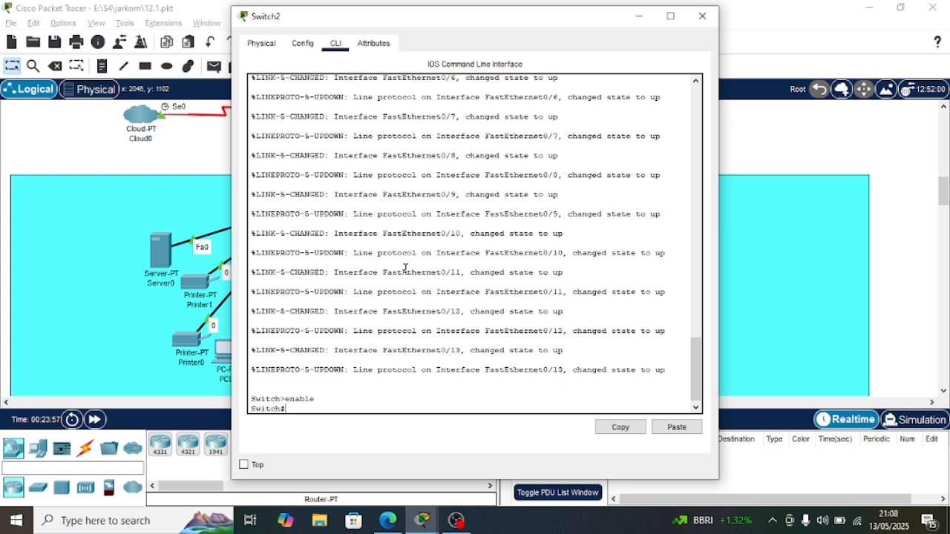
{"action": "type", "text": "conf "}
{"action": "type", "text": "t"}
{"action": "key", "text": "Return"}
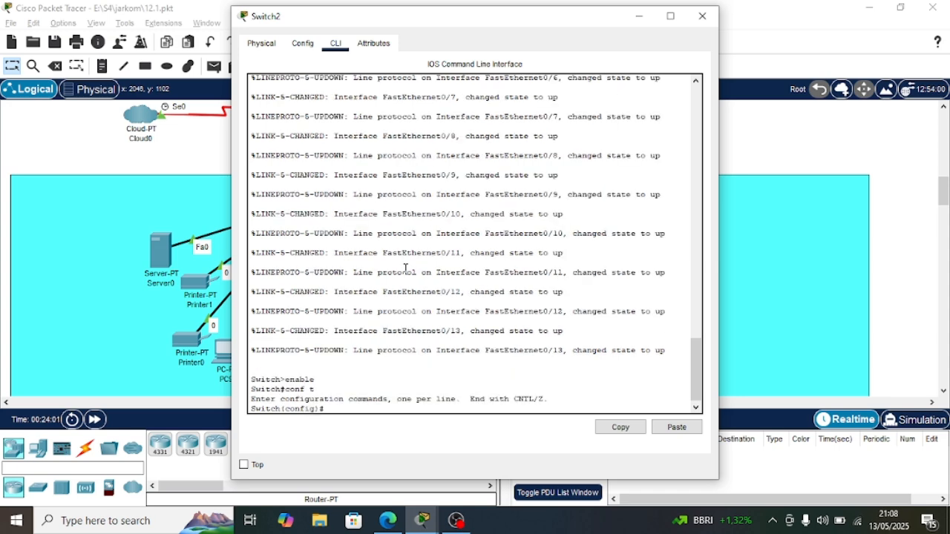
- Create VLAN 20 on Switch2 and name it ADMINISTRASI
{"action": "type", "text": "vlan 20"}
{"action": "key", "text": "Return"}
{"action": "type", "text": "name "}
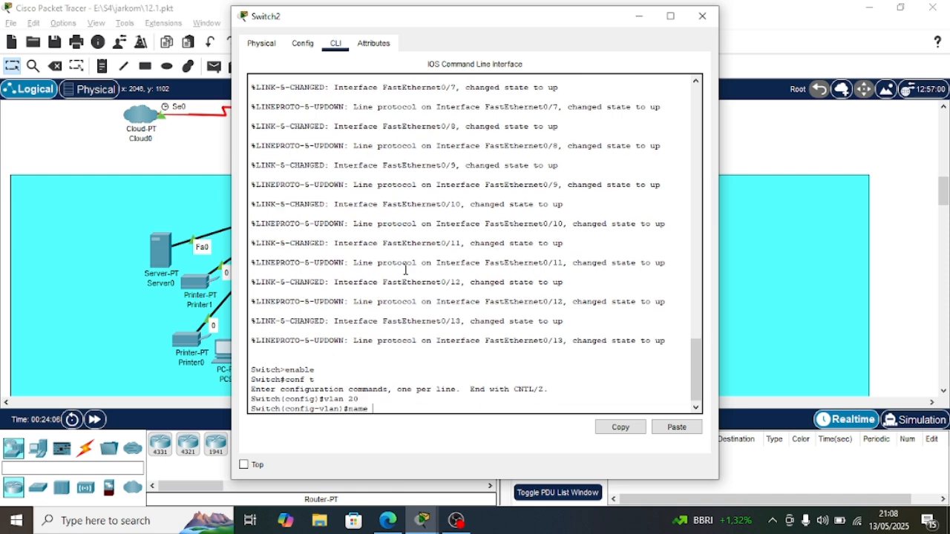
{"action": "type", "text": "ADMINISTRASI"}
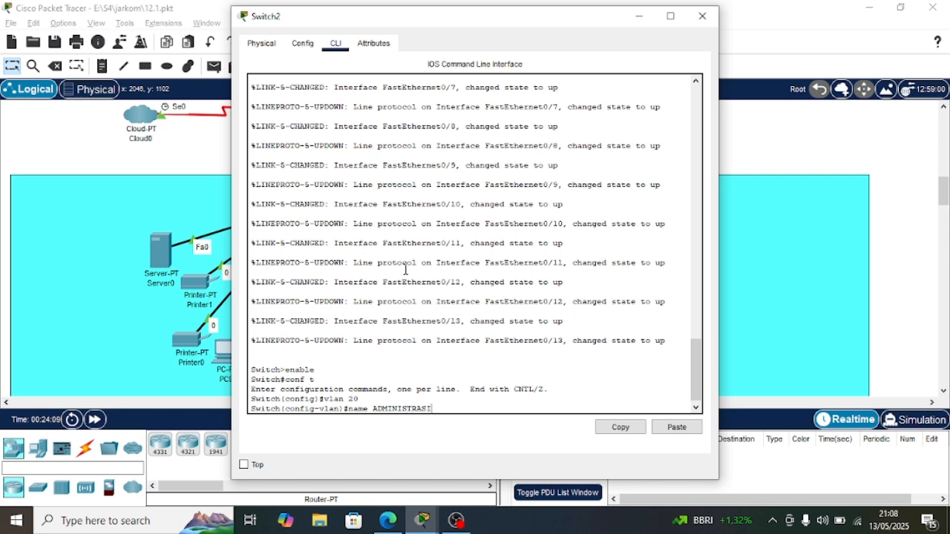
{"action": "key", "text": "Return"}
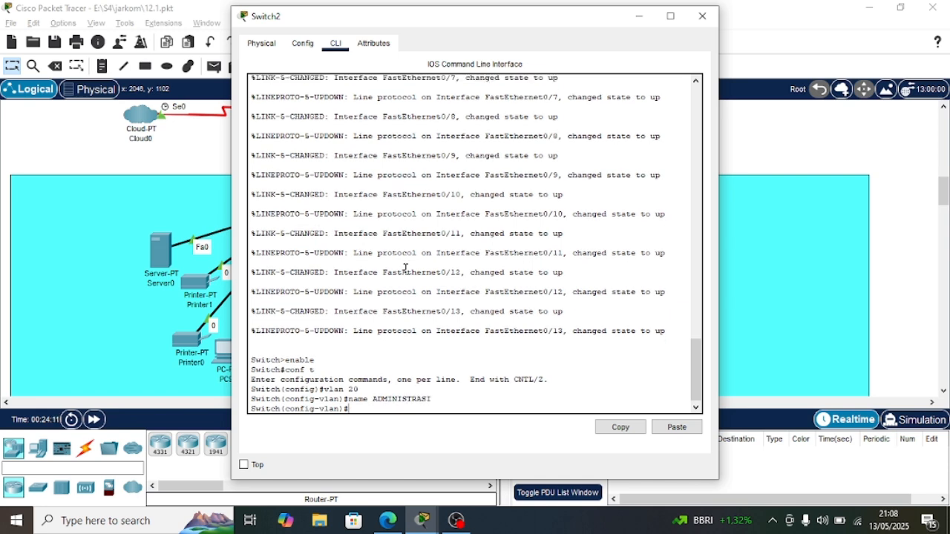
- Select the interface range fa0/1 - 13 on Switch2 and set its switchport mode to access
{"action": "type", "text": "inter"}
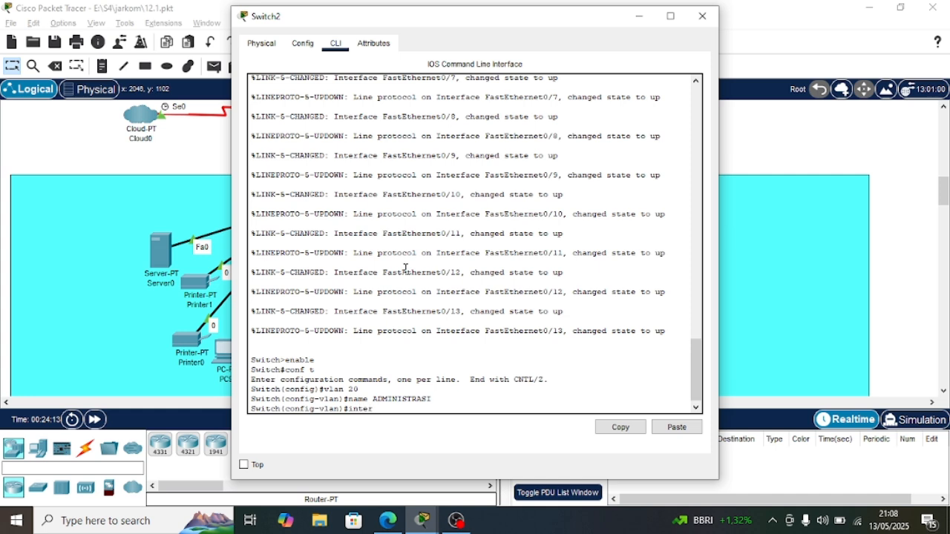
{"action": "type", "text": "face range fa0/1 -13"}
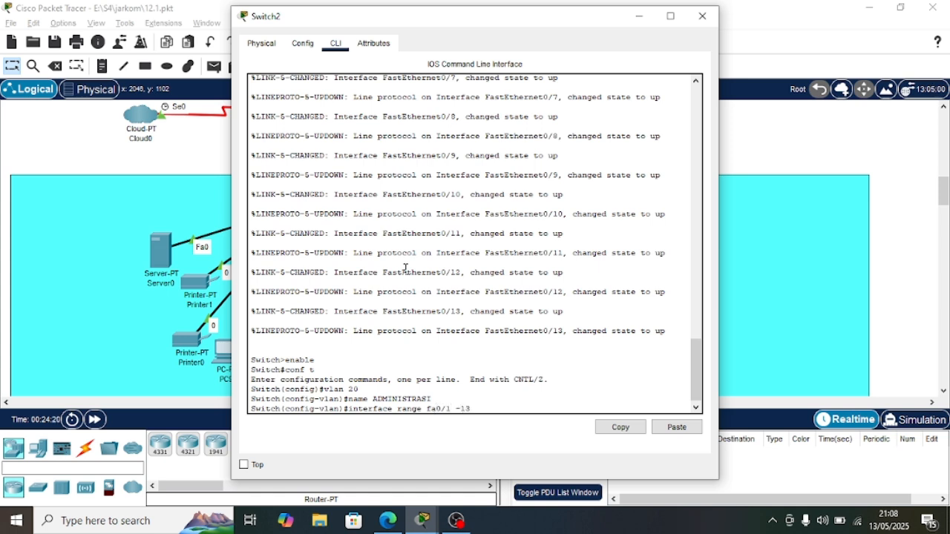
{"action": "key", "text": "BackSpace"}
{"action": "key", "text": "BackSpace"}
{"action": "type", "text": "13"}
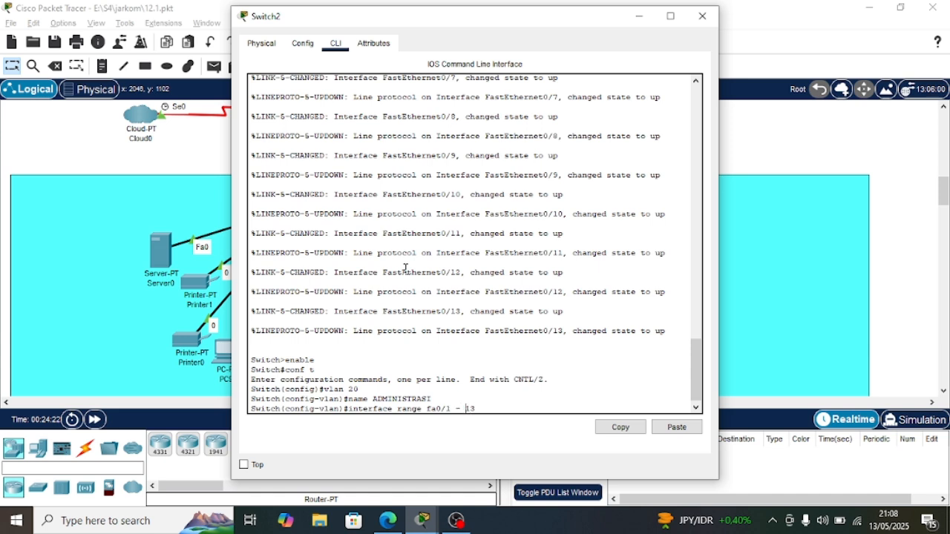
{"action": "key", "text": "Return"}
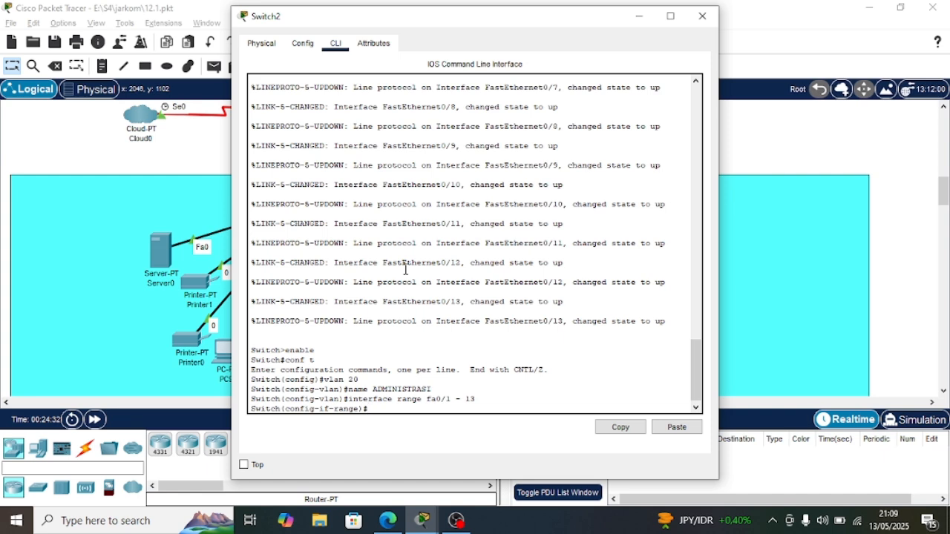
{"action": "type", "text": "switchport mode access"}
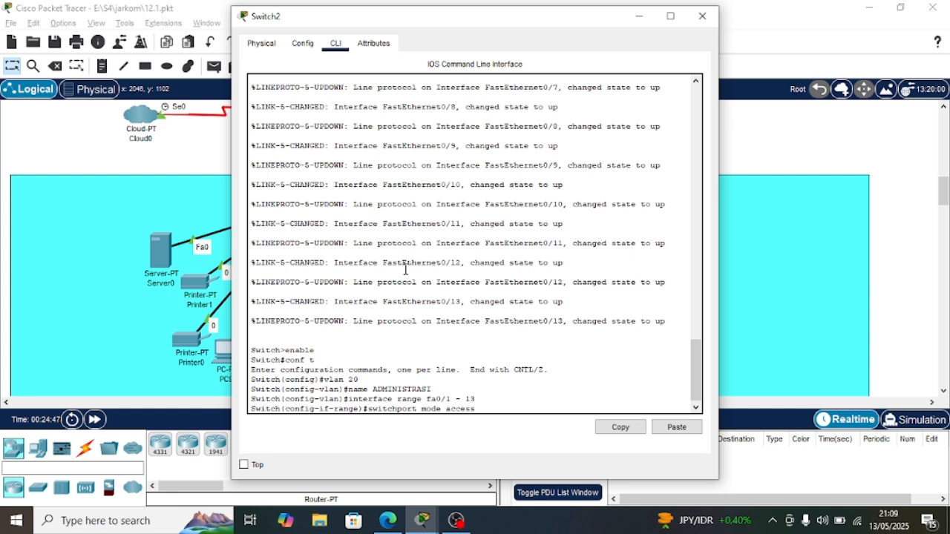
{"action": "key", "text": "Return"}
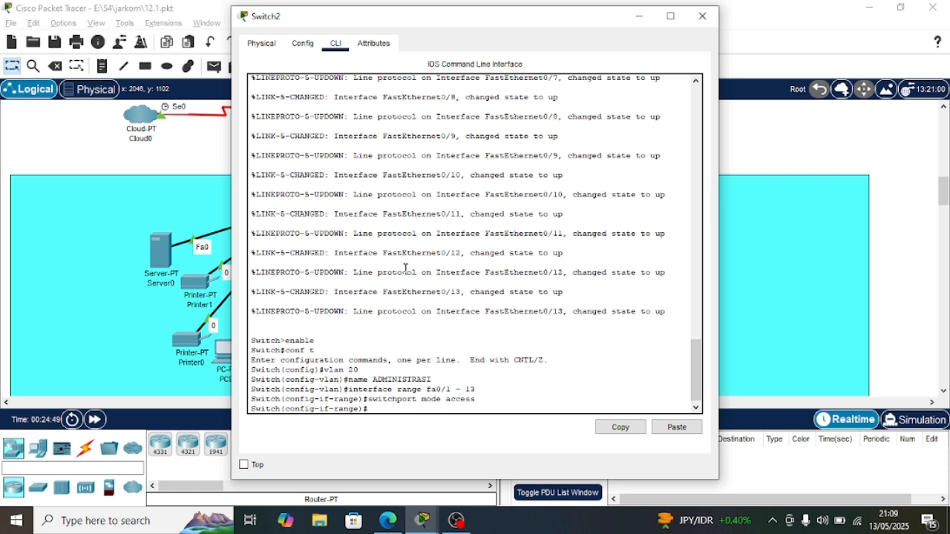
- Assign the selected fa0/1 - 13 range to access VLAN 20 and leave interface range configuration
{"action": "type", "text": "switchport"}
{"action": "key", "text": "Left"}
{"action": "key", "text": "Left"}
{"action": "key", "text": "Left"}
{"action": "key", "text": "Left"}
{"action": "key", "text": "Left"}
{"action": "key", "text": "Delete"}
{"action": "type", "text": "access vlan"}
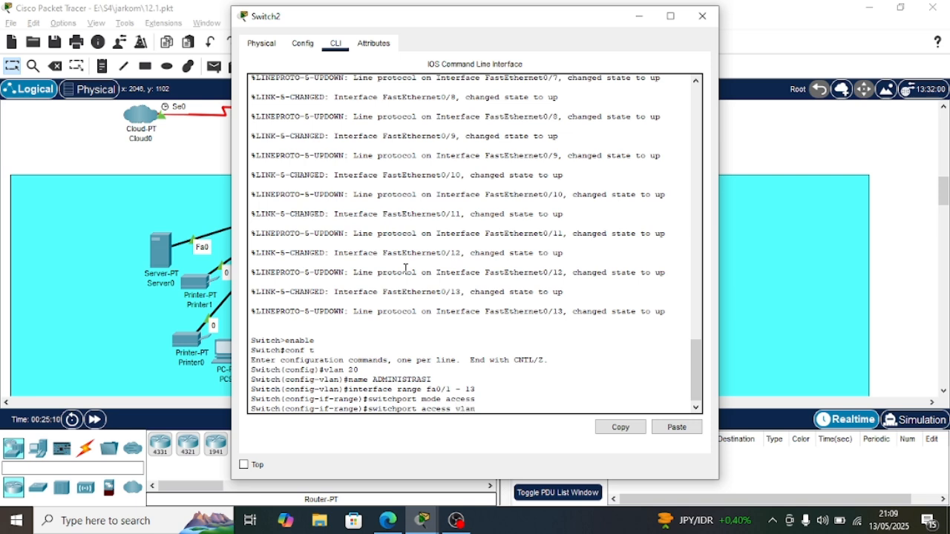
{"action": "type", "text": " 20"}
{"action": "key", "text": "Return"}
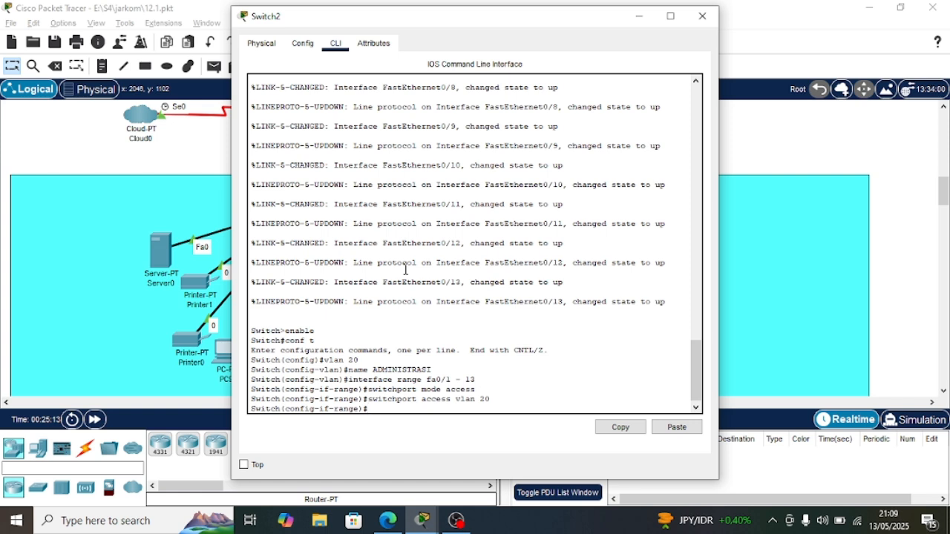
{"action": "type", "text": "ex"}
{"action": "key", "text": "Return"}
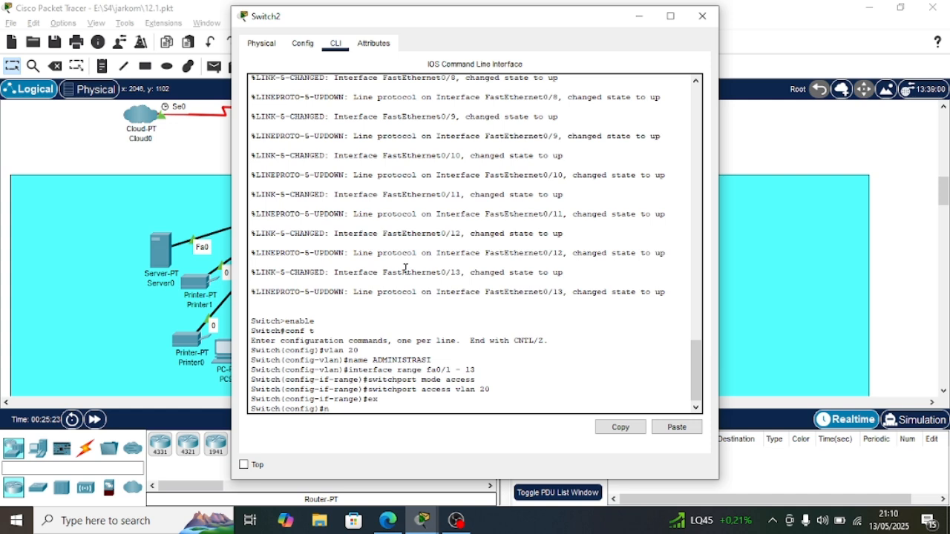
- Set interface fa0/14 of Switch2 to switchport mode trunk, exit the interface and close the switch's window
{"action": "type", "text": "interface fa0/14"}
{"action": "key", "text": "Return"}
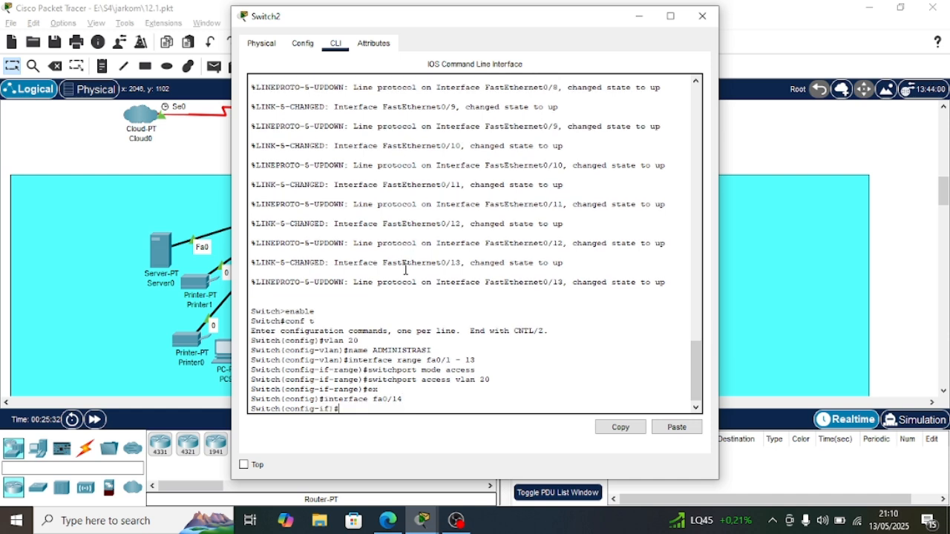
{"action": "type", "text": "switchport access"}
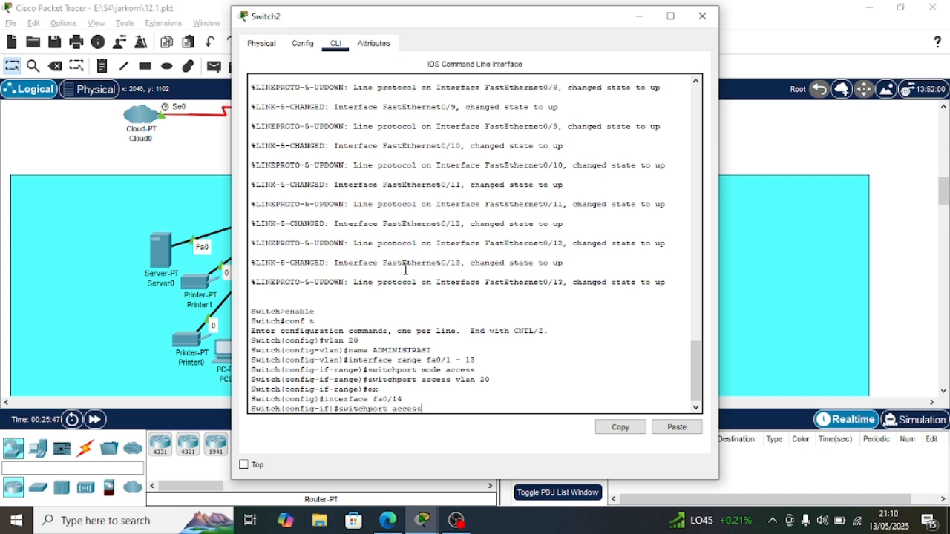
{"action": "key", "text": "BackSpace"}
{"action": "key", "text": "BackSpace"}
{"action": "key", "text": "BackSpace"}
{"action": "key", "text": "BackSpace"}
{"action": "key", "text": "BackSpace"}
{"action": "key", "text": "BackSpace"}
{"action": "type", "text": "mode trunn"}
{"action": "key", "text": "BackSpace"}
{"action": "type", "text": "k"}
{"action": "key", "text": "Return"}
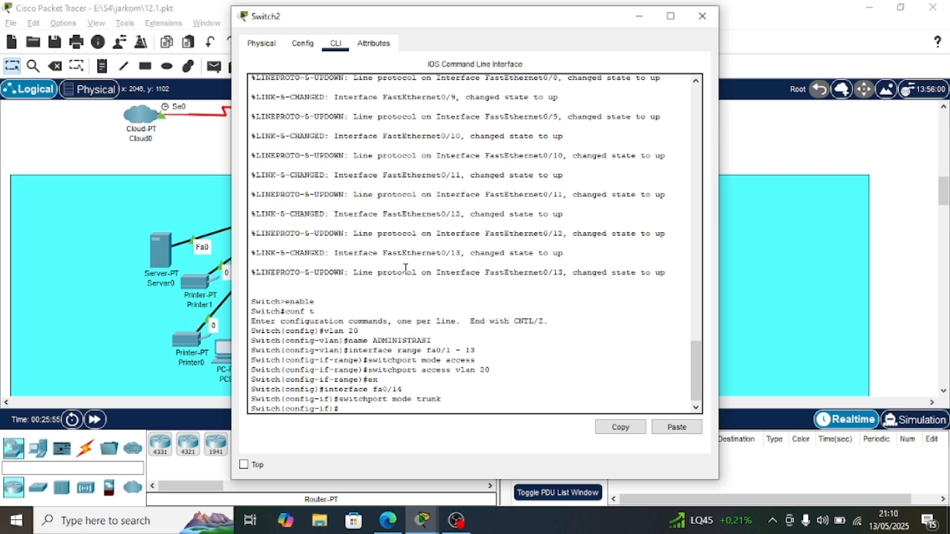
{"action": "type", "text": "ex"}
{"action": "key", "text": "Return"}
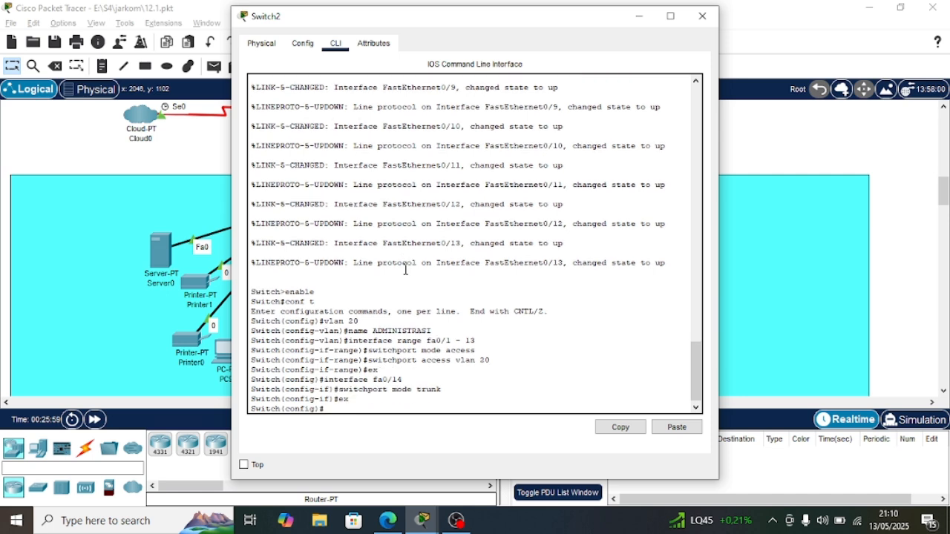
{"action": "left_click", "coordinate": [702, 15]}
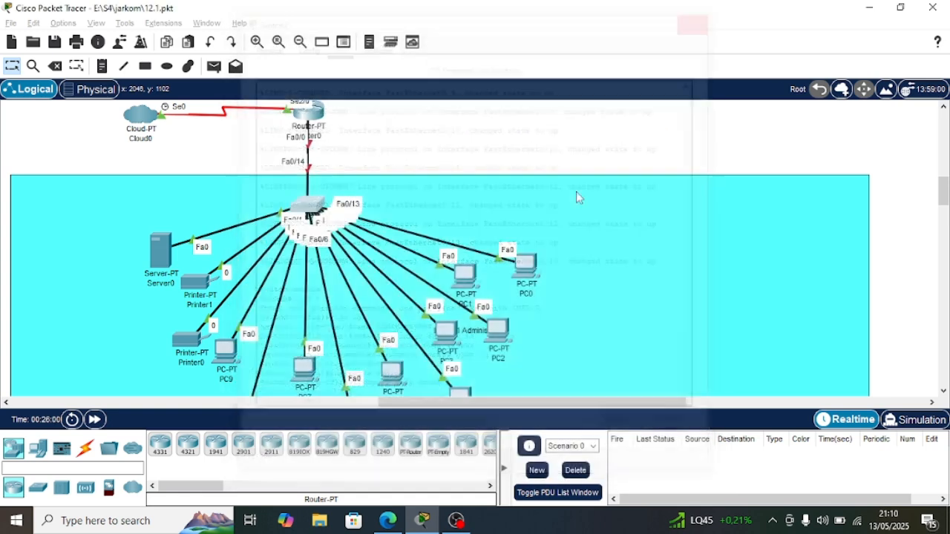
- Reopen Switch2 and examine its VLAN database for the configured VLANs
{"action": "scroll", "coordinate": [424, 273], "scroll_direction": "up", "scroll_amount": 5}
{"action": "scroll", "coordinate": [423, 266], "scroll_direction": "down", "scroll_amount": 4}
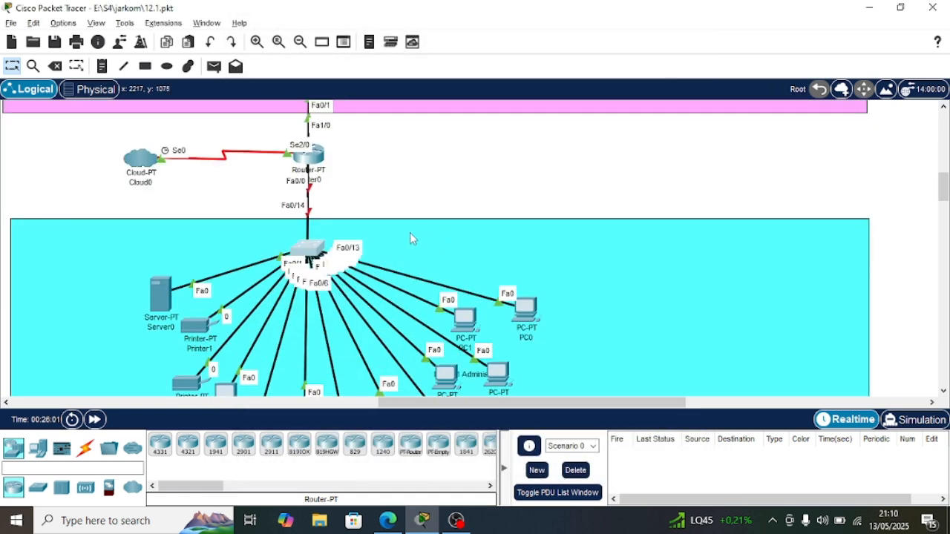
{"action": "scroll", "coordinate": [410, 233], "scroll_direction": "up", "scroll_amount": 1}
{"action": "scroll", "coordinate": [364, 241], "scroll_direction": "up", "scroll_amount": 2}
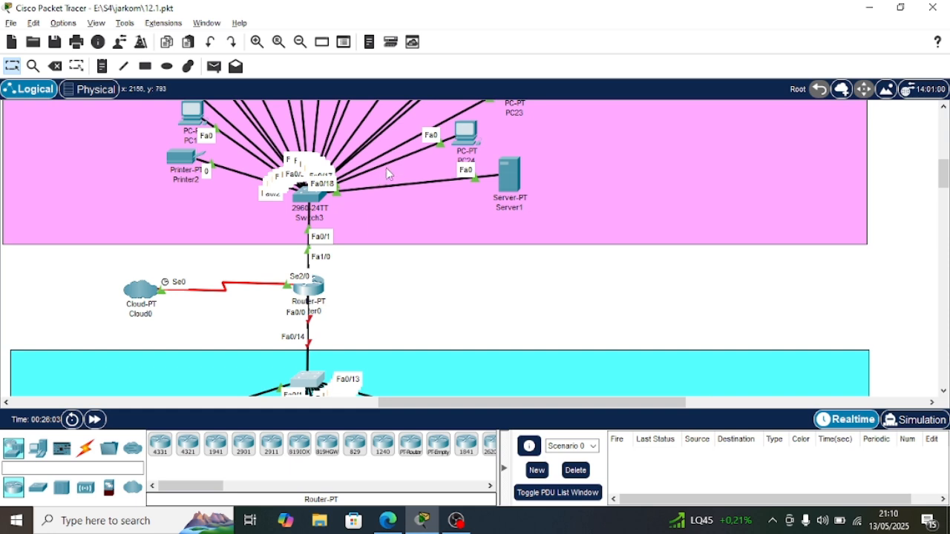
{"action": "scroll", "coordinate": [349, 254], "scroll_direction": "down", "scroll_amount": 3}
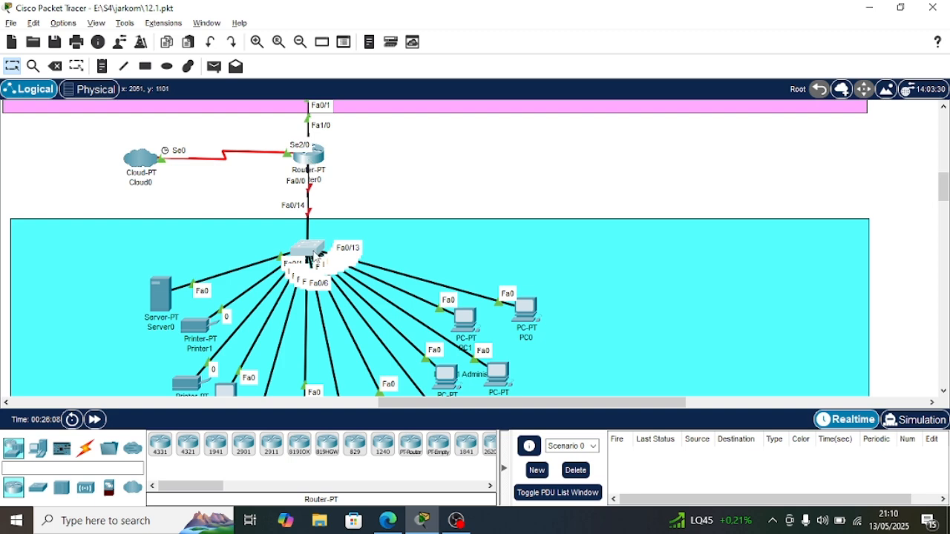
{"action": "left_click", "coordinate": [315, 257]}
{"action": "left_click", "coordinate": [268, 44]}
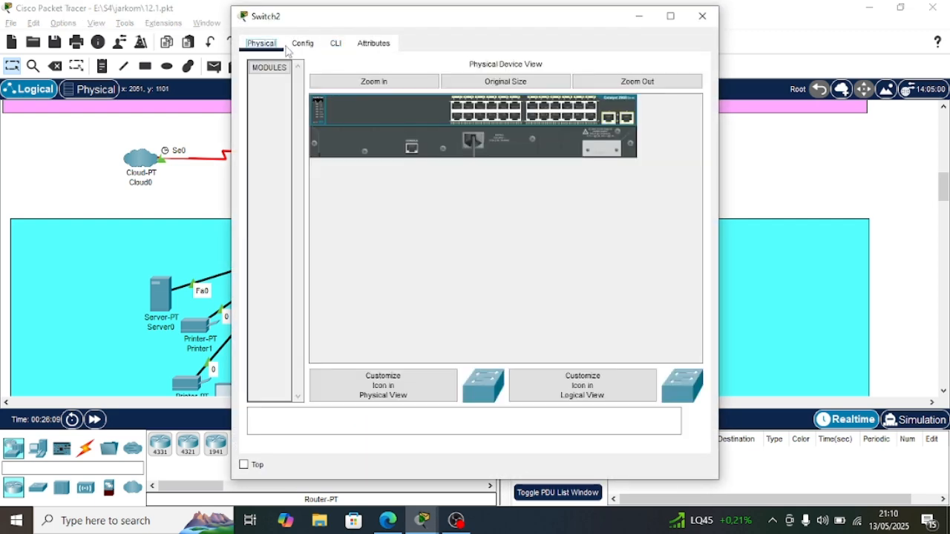
{"action": "left_click", "coordinate": [292, 44]}
{"action": "left_click", "coordinate": [299, 121]}
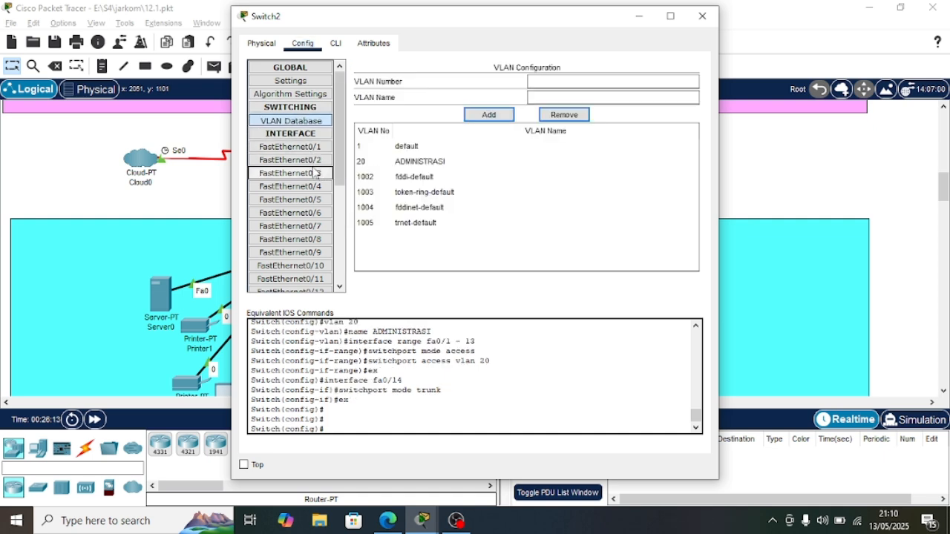
- Examine the port settings of FastEthernet0/1, GigabitEthernet0/1 and GigabitEthernet0/2 on Switch2
{"action": "left_click", "coordinate": [314, 147]}
{"action": "scroll", "coordinate": [317, 207], "scroll_direction": "down", "scroll_amount": 5}
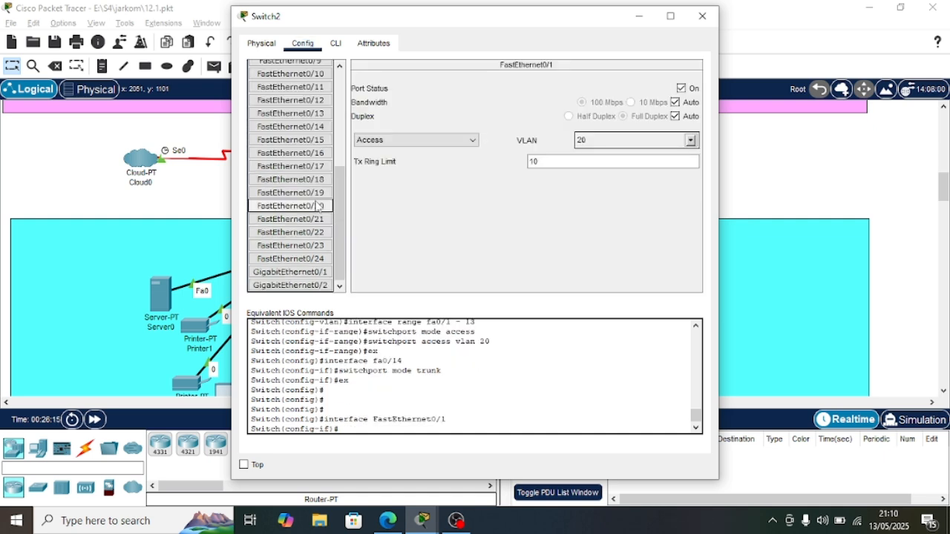
{"action": "left_click", "coordinate": [324, 279]}
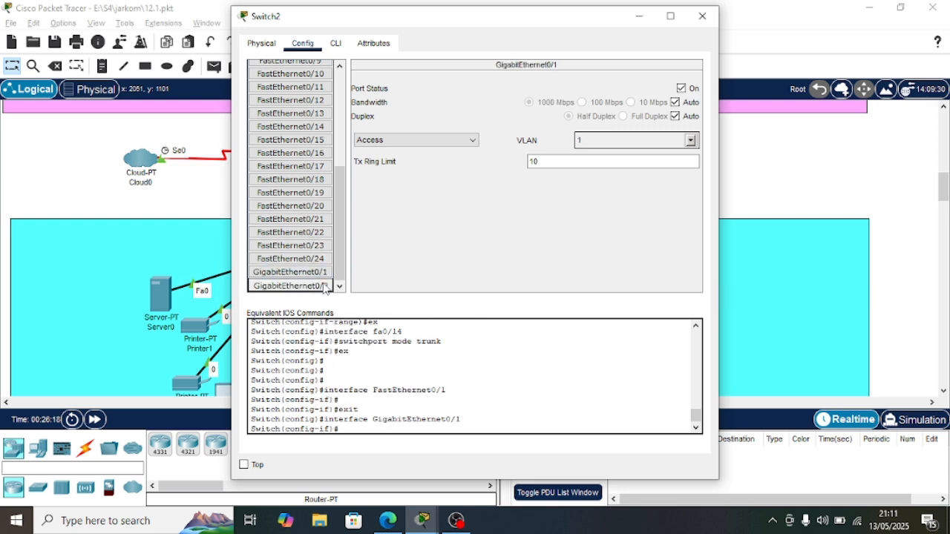
{"action": "left_click", "coordinate": [325, 286]}
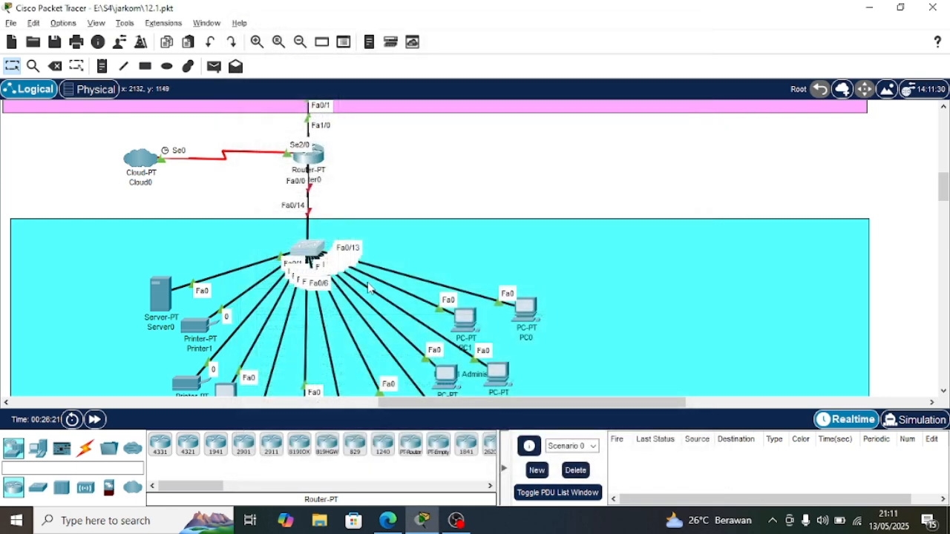
- Reopen Switch2, check the mode and VLAN settings of FastEthernet0/12, and close the switch's window
{"action": "scroll", "coordinate": [361, 267], "scroll_direction": "up", "scroll_amount": 3}
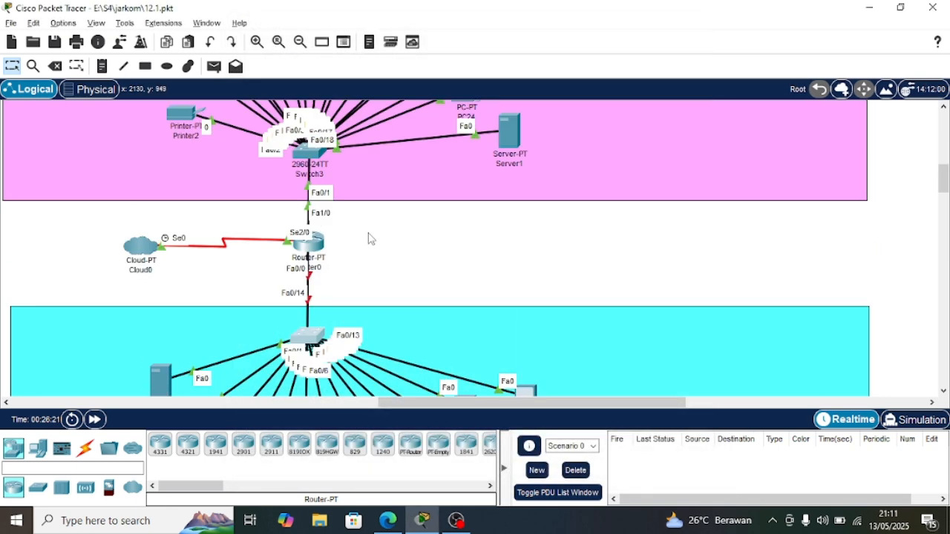
{"action": "scroll", "coordinate": [371, 239], "scroll_direction": "down", "scroll_amount": 5}
{"action": "scroll", "coordinate": [372, 220], "scroll_direction": "up", "scroll_amount": 3}
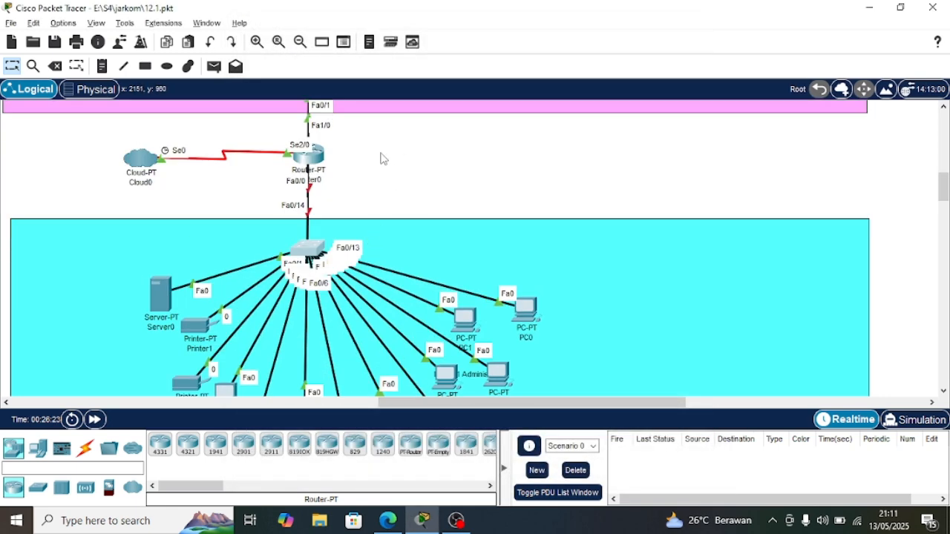
{"action": "scroll", "coordinate": [352, 219], "scroll_direction": "up", "scroll_amount": 1}
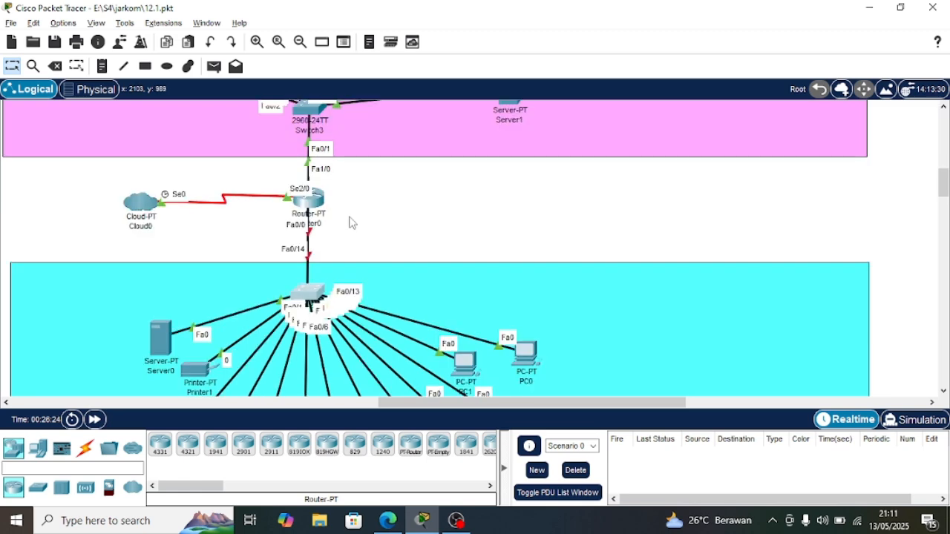
{"action": "left_click", "coordinate": [317, 295]}
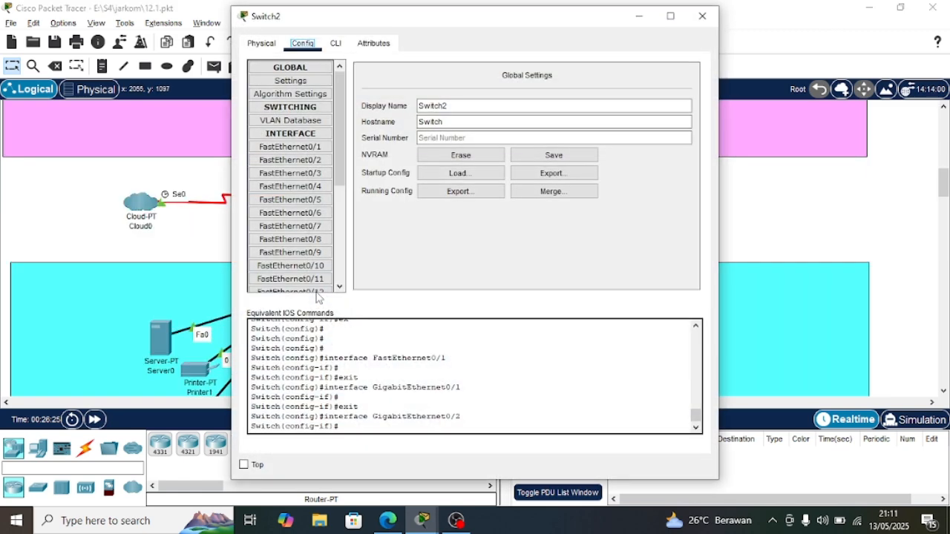
{"action": "left_click", "coordinate": [321, 291]}
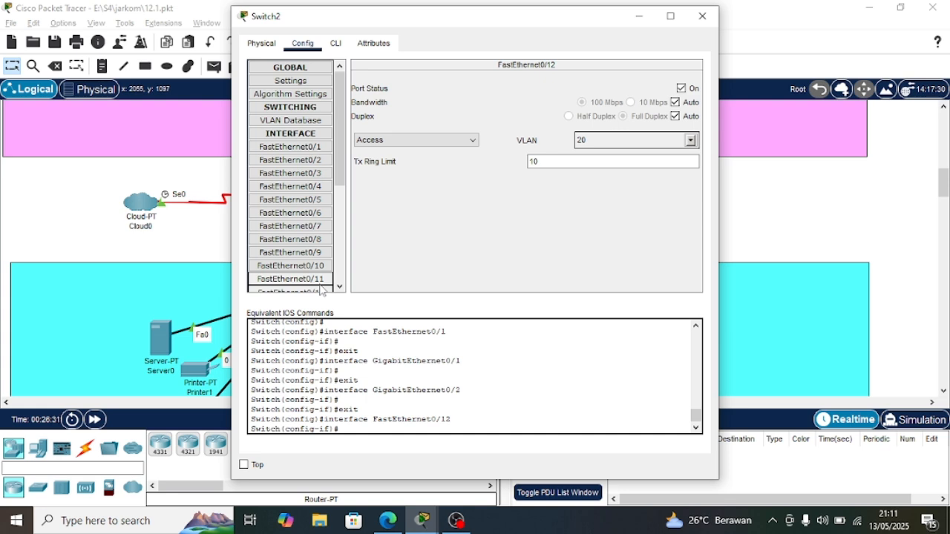
{"action": "left_click", "coordinate": [702, 16]}
- Open the command line of Switch3 on the pink floor and enter global configuration mode
{"action": "scroll", "coordinate": [299, 311], "scroll_direction": "up", "scroll_amount": 3}
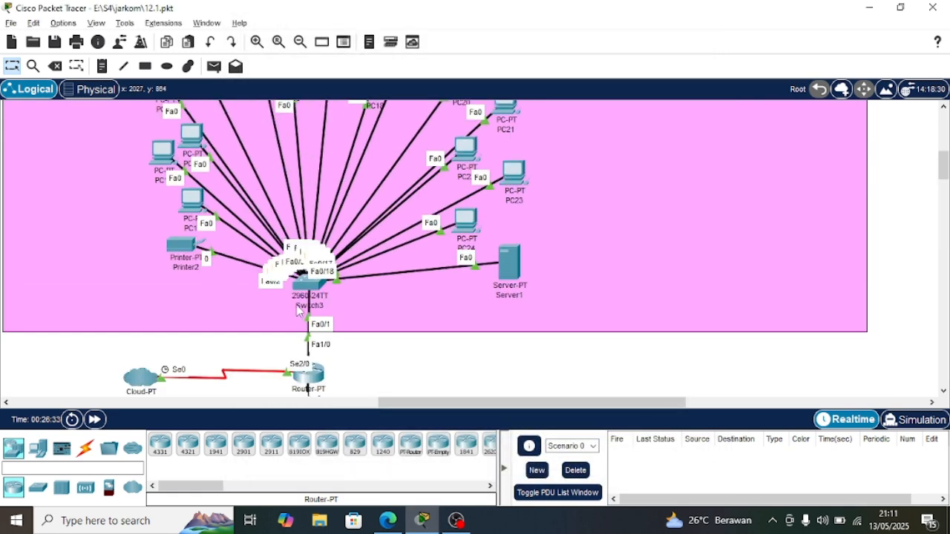
{"action": "left_click", "coordinate": [311, 290]}
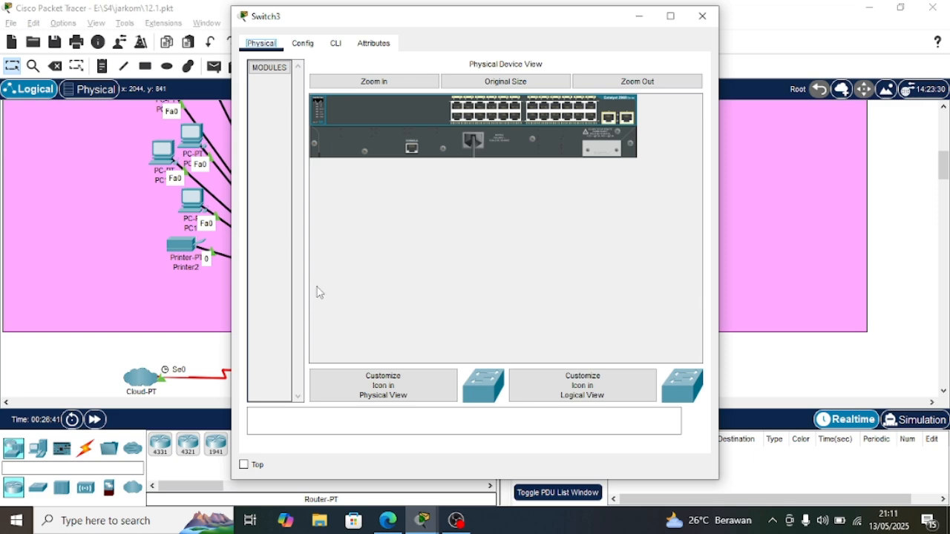
{"action": "left_click", "coordinate": [303, 43]}
{"action": "left_click", "coordinate": [335, 43]}
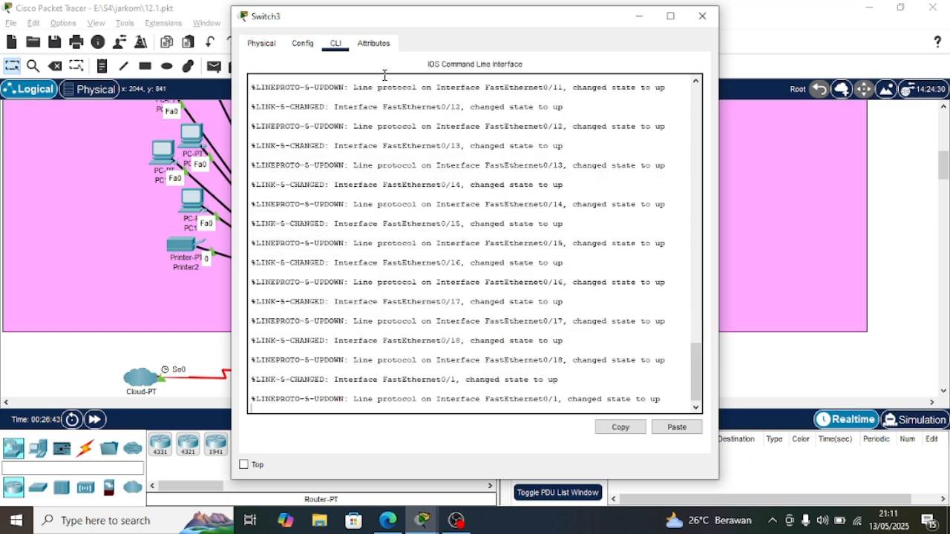
{"action": "key", "text": "Return"}
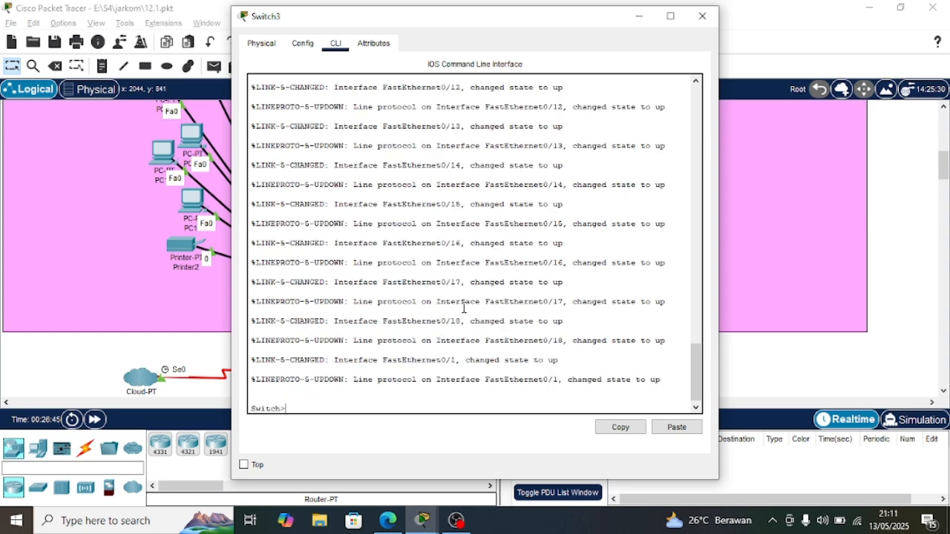
{"action": "type", "text": "enable"}
{"action": "key", "text": "Return"}
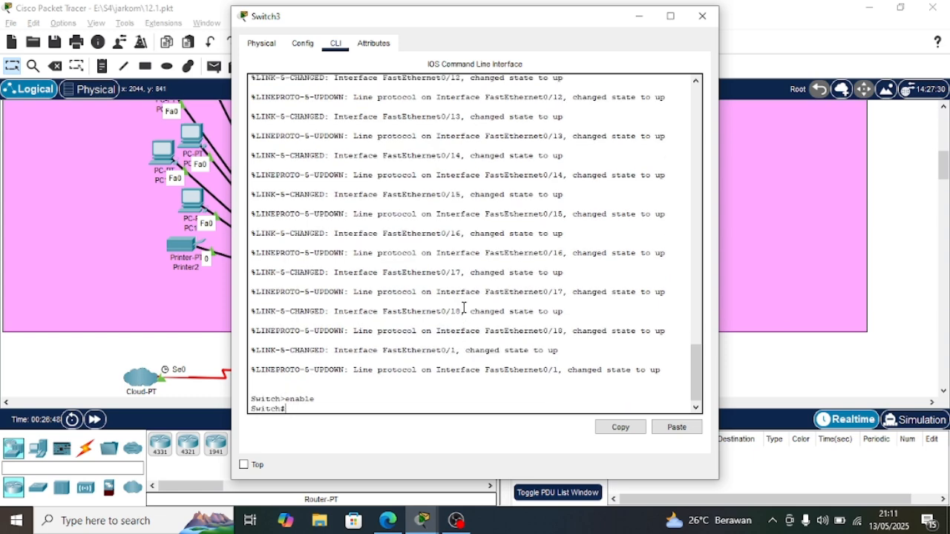
{"action": "type", "text": "conf t"}
{"action": "key", "text": "Return"}
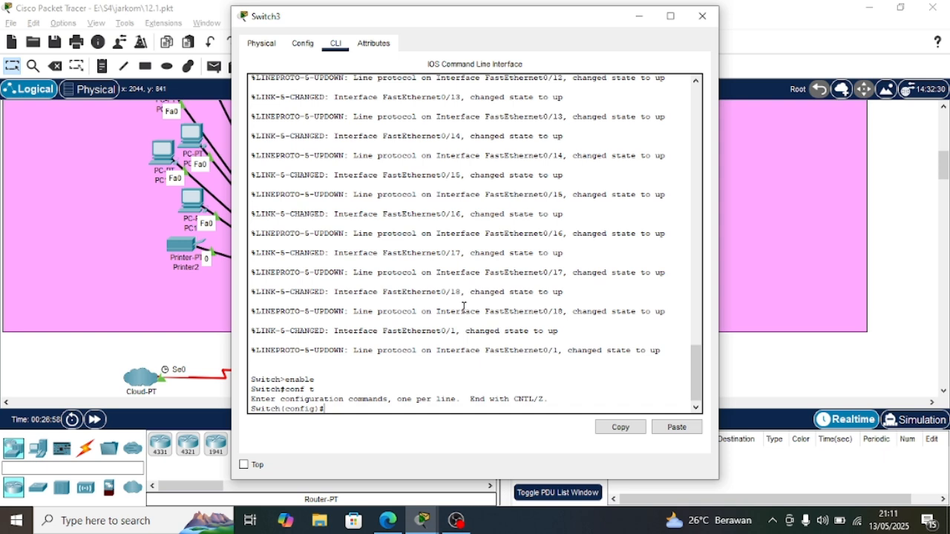
- Set the hostname of Switch3 to Switch_IT
{"action": "type", "text": "hostname Switch-"}
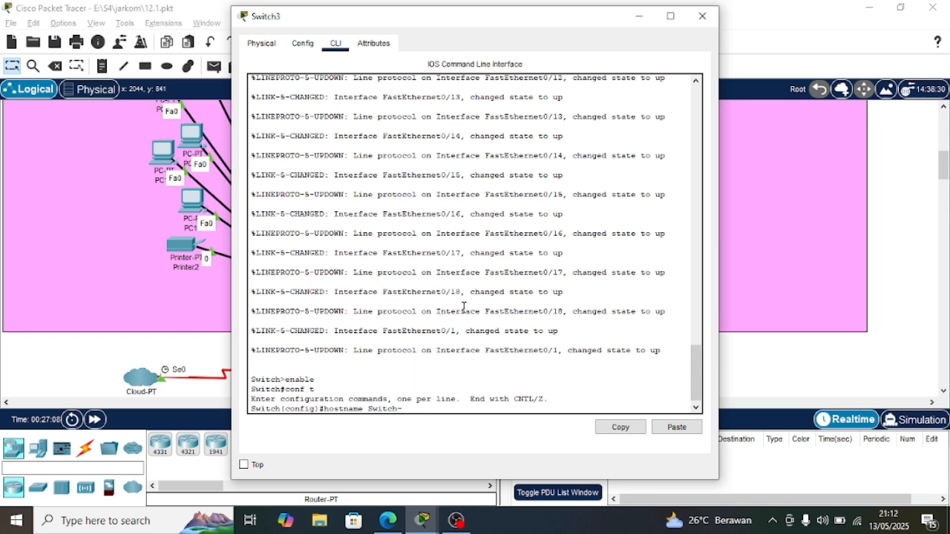
{"action": "type", "text": "IT"}
{"action": "key", "text": "BackSpace"}
{"action": "key", "text": "BackSpace"}
{"action": "key", "text": "BackSpace"}
{"action": "type", "text": "IT"}
{"action": "key", "text": "Return"}
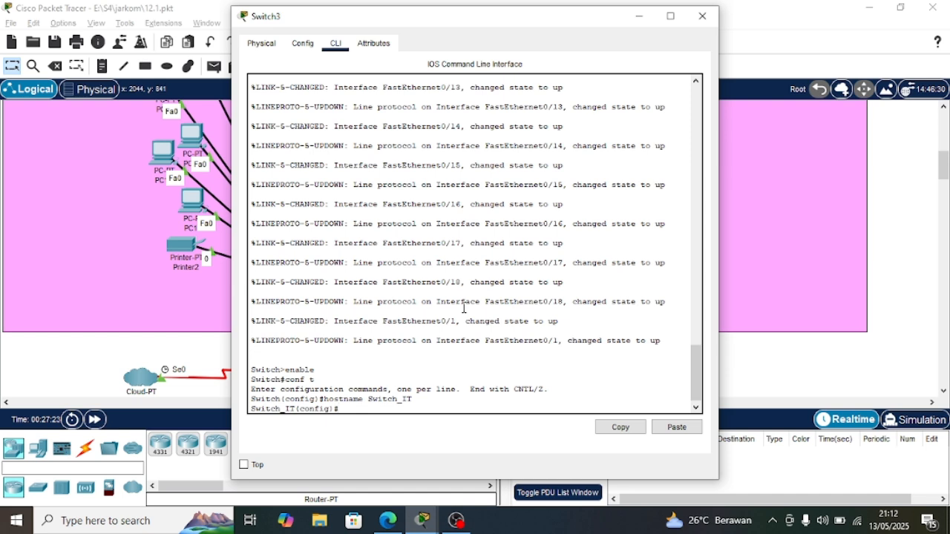
- Create VLAN 30 on Switch3 and name it IT
{"action": "type", "text": "vlan 30"}
{"action": "key", "text": "Return"}
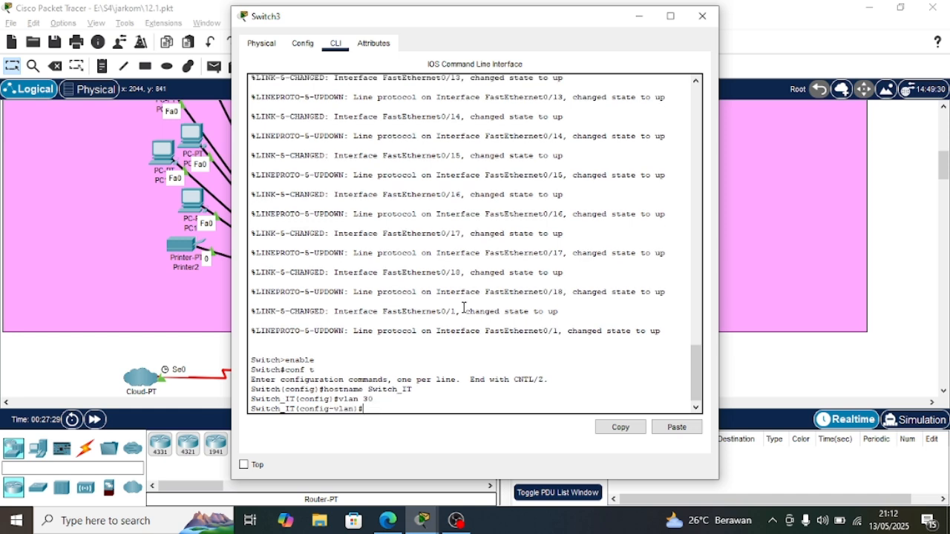
{"action": "type", "text": "IT"}
{"action": "key", "text": "Return"}
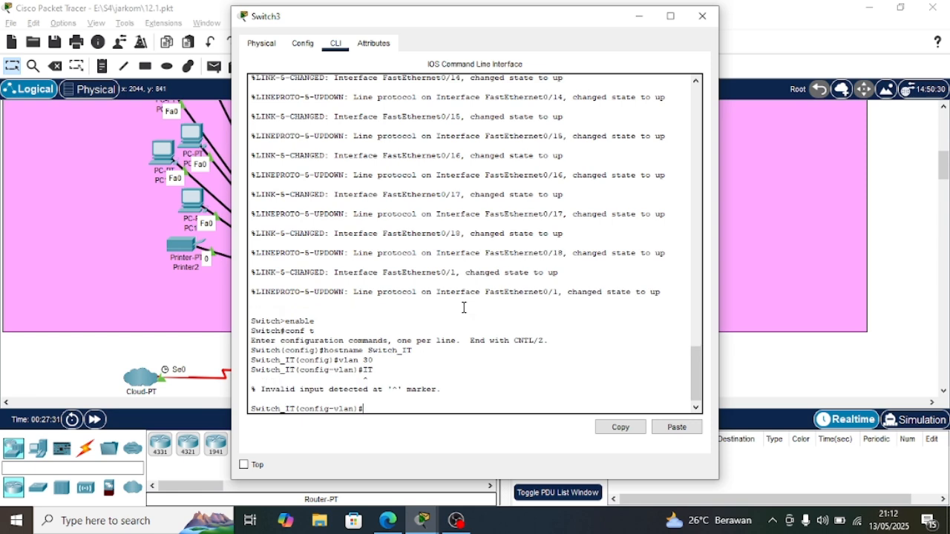
{"action": "type", "text": "name IT"}
{"action": "key", "text": "Return"}
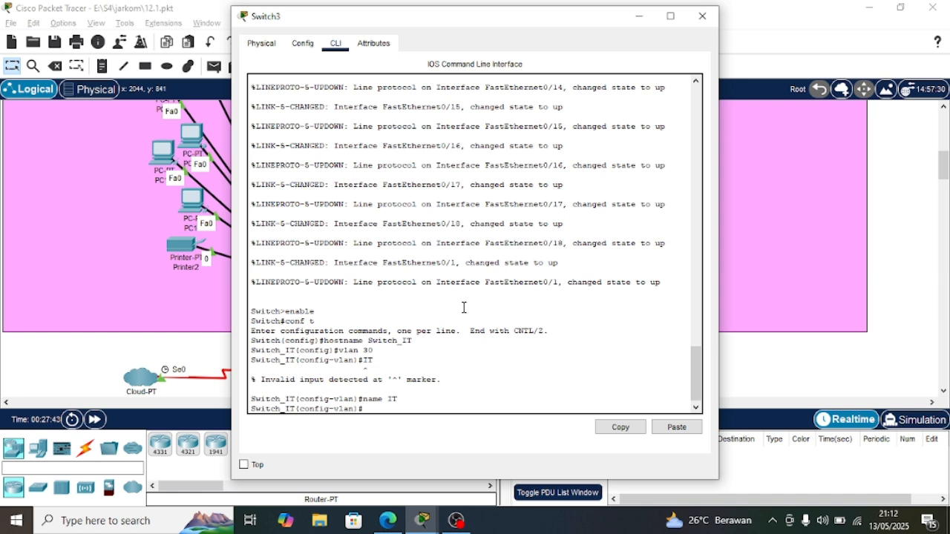
- Select the interface range fa0/1 - 17 on Switch3 and set its switchport mode to access
{"action": "type", "text": "interface range fa0/"}
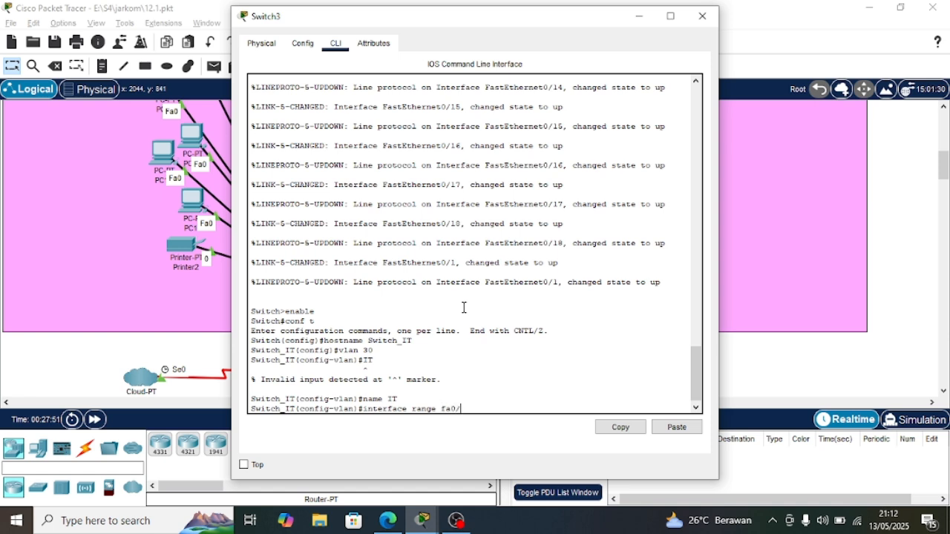
{"action": "type", "text": "1 - 17"}
{"action": "key", "text": "Return"}
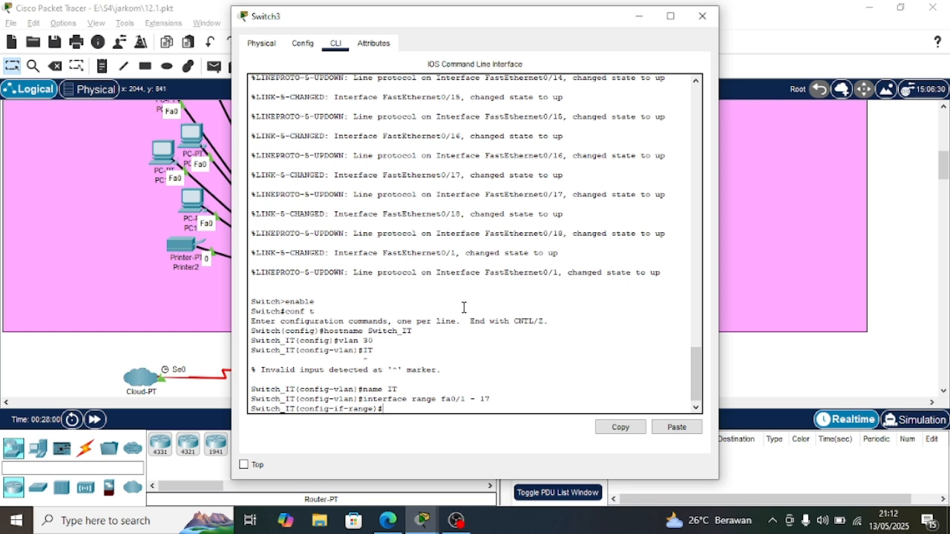
{"action": "type", "text": "switchport mode acces"}
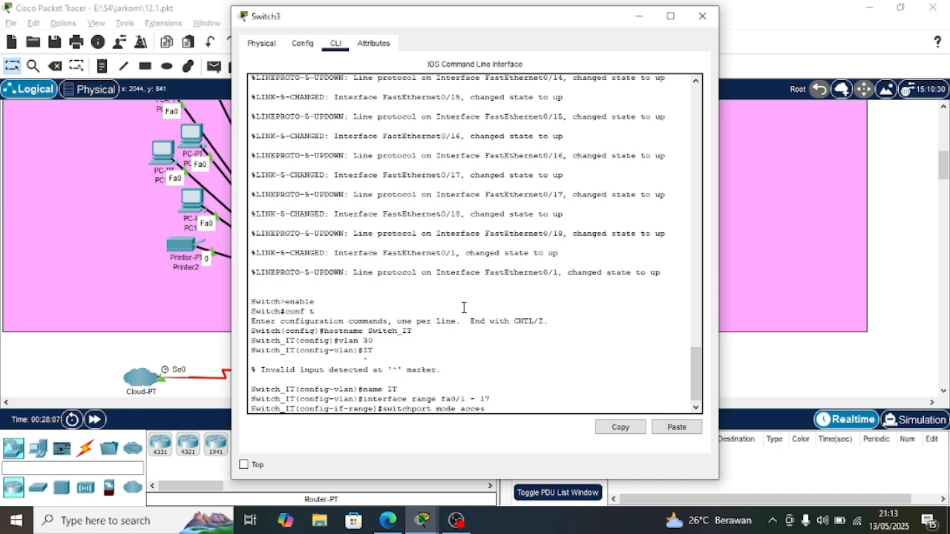
{"action": "type", "text": "s"}
{"action": "key", "text": "Return"}
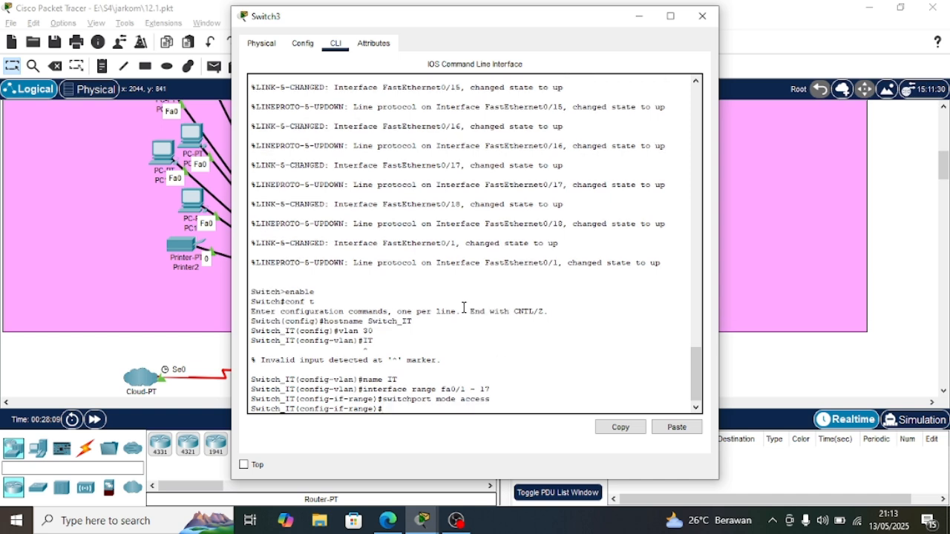
- Assign the selected fa0/1 - 17 range to access VLAN 30 and leave interface range configuration
{"action": "type", "text": "switch"}
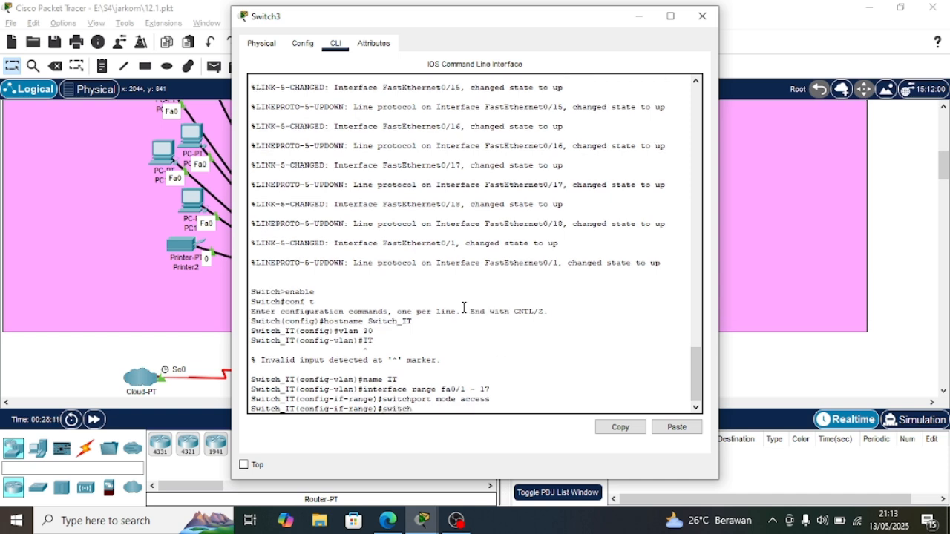
{"action": "type", "text": "port "}
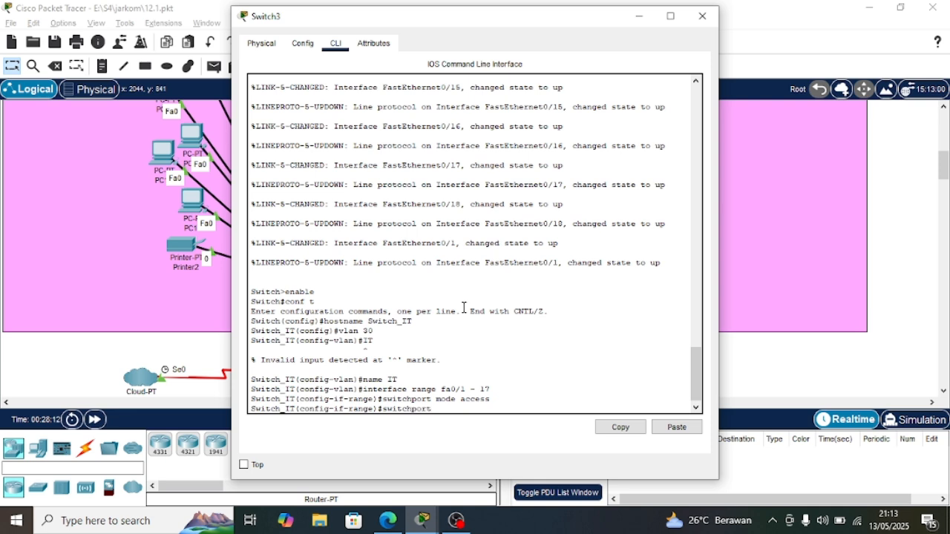
{"action": "type", "text": "access vlan 30"}
{"action": "key", "text": "Return"}
{"action": "type", "text": "ex"}
{"action": "key", "text": "Return"}
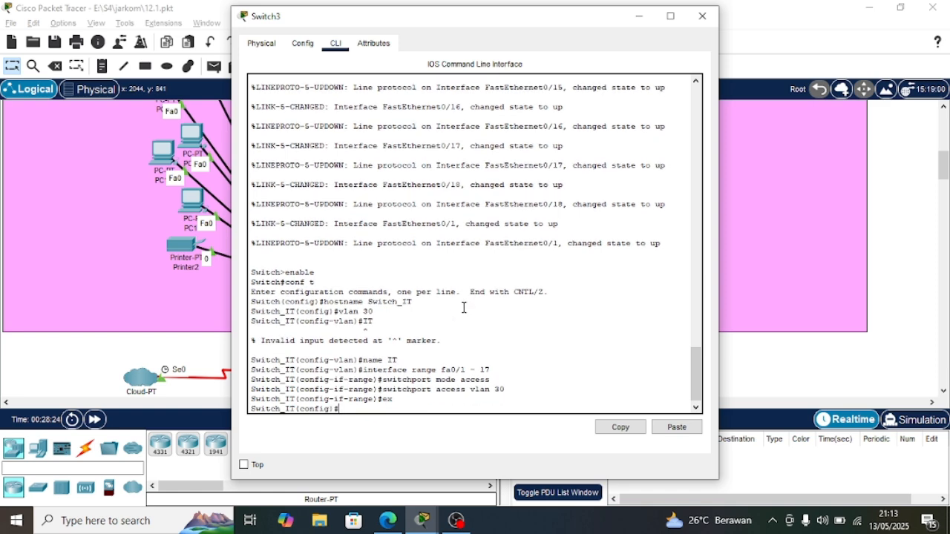
- Set interface fa0/18 of Switch3 to switchport mode trunk, exit the interface and close the switch's window
{"action": "type", "text": "interface"}
{"action": "type", "text": "fa0/18"}
{"action": "key", "text": "Return"}
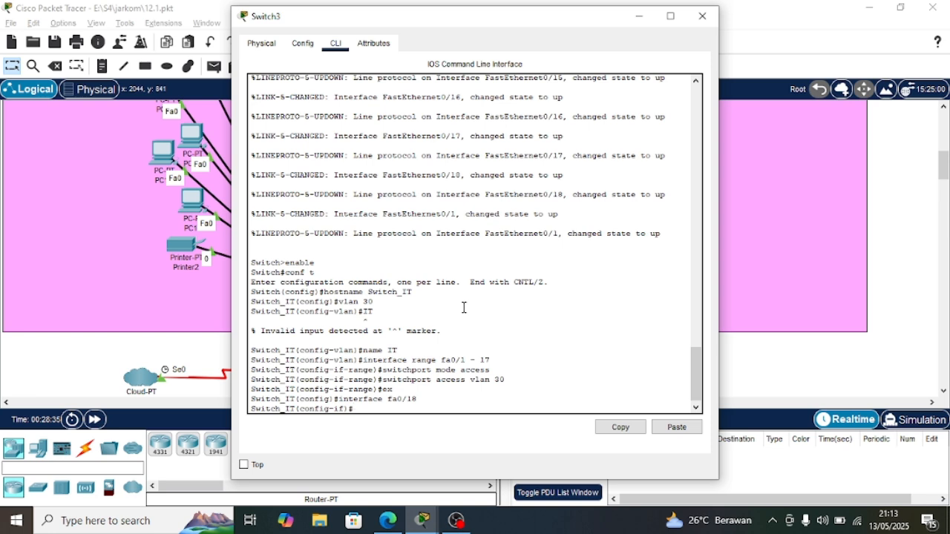
{"action": "type", "text": "switchport mode trunk"}
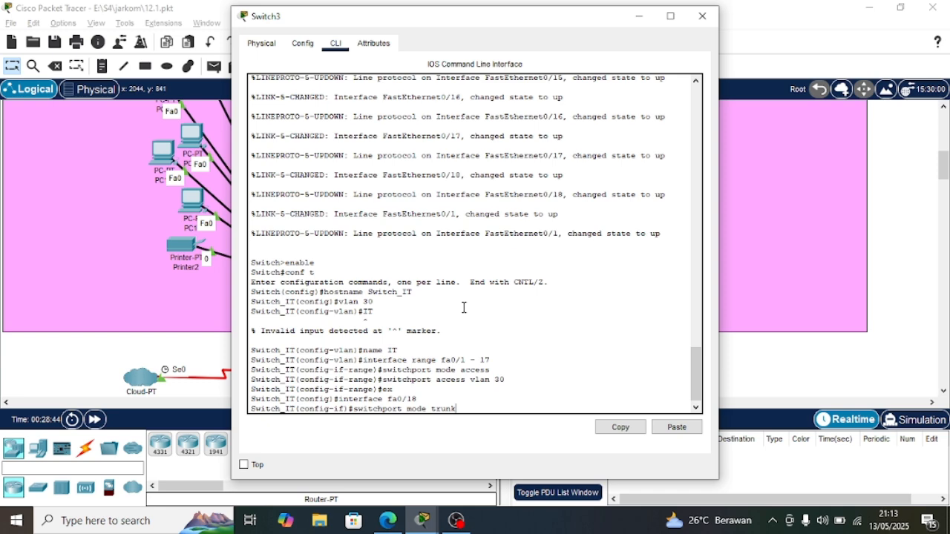
{"action": "key", "text": "Return"}
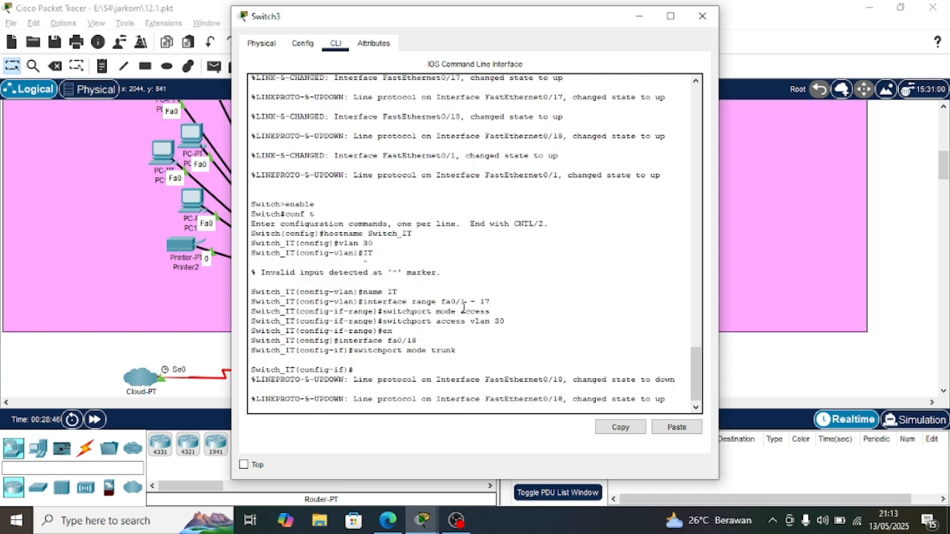
{"action": "type", "text": "ex"}
{"action": "key", "text": "Return"}
{"action": "left_click_drag", "start_coordinate": [432, 179], "coordinate": [408, 215]}
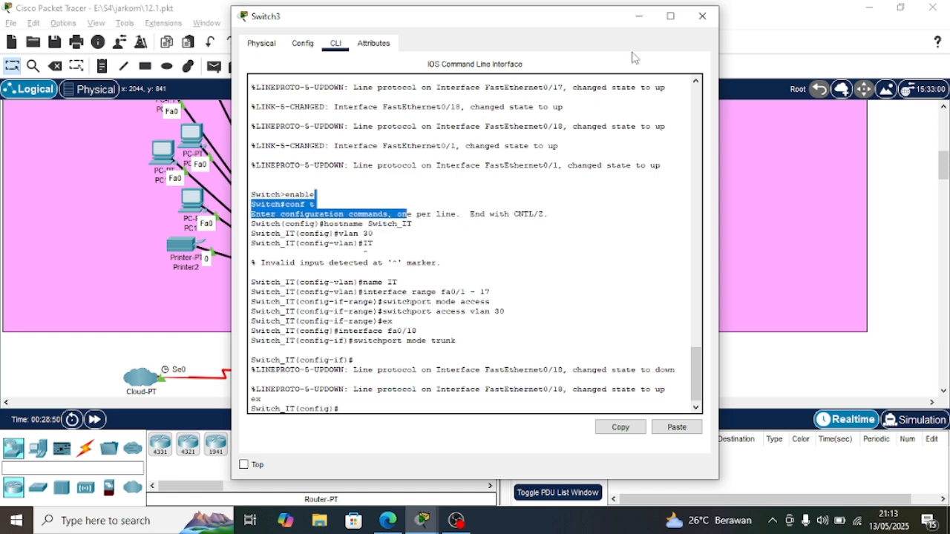
{"action": "left_click", "coordinate": [698, 21]}
- Reopen Switch2, review its entered configuration commands and close the switch's window
{"action": "scroll", "coordinate": [420, 325], "scroll_direction": "down", "scroll_amount": 3}
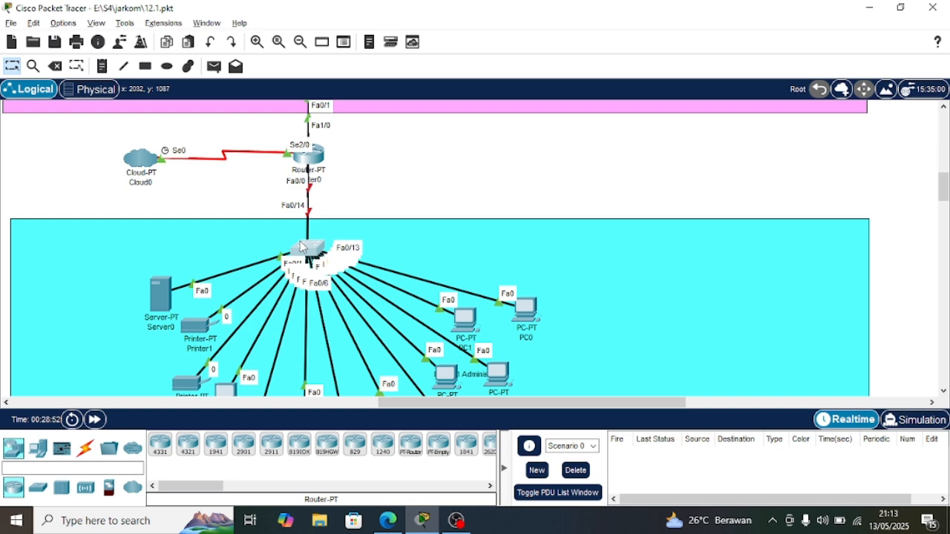
{"action": "left_click", "coordinate": [301, 247]}
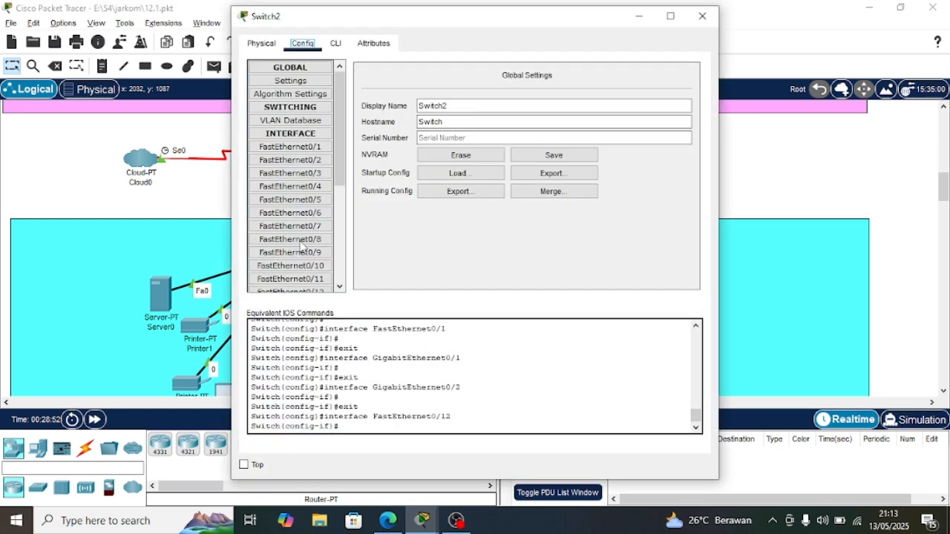
{"action": "left_click", "coordinate": [341, 46]}
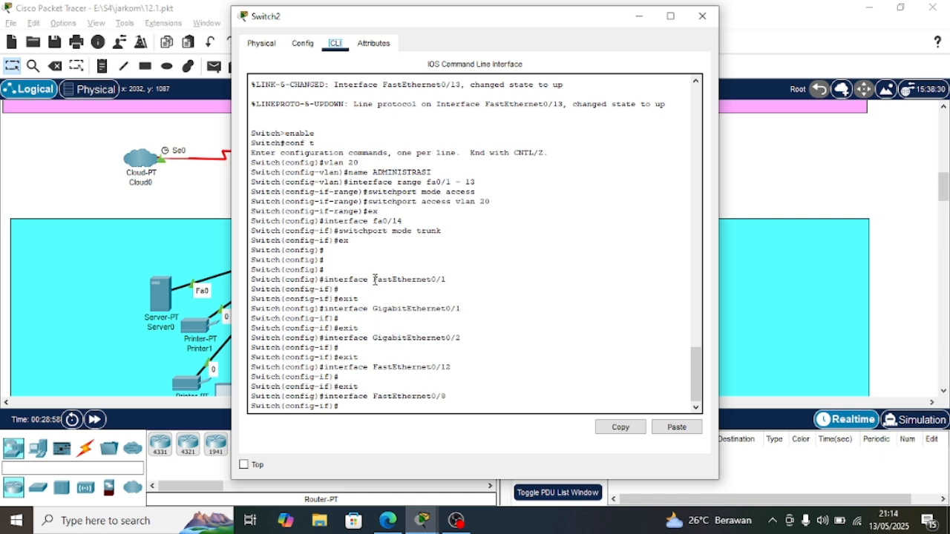
{"action": "left_click", "coordinate": [261, 44]}
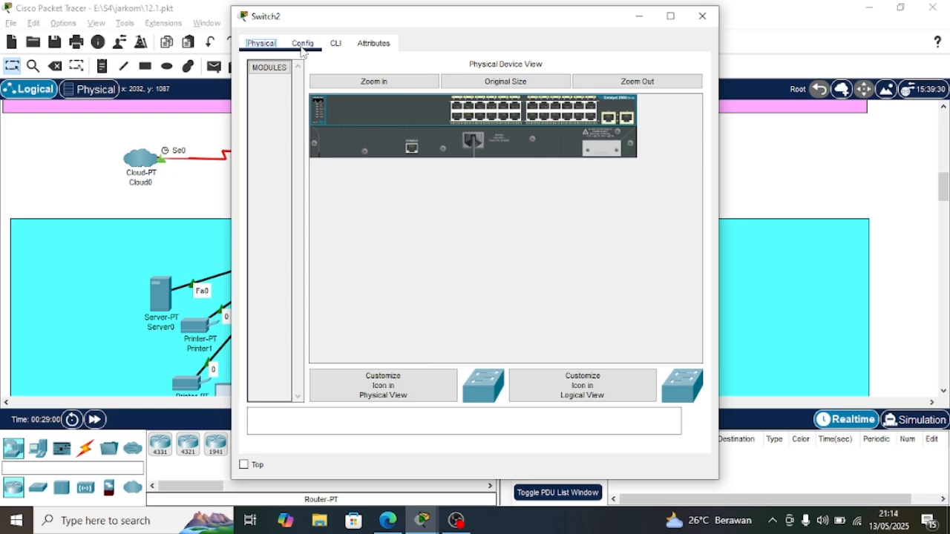
{"action": "left_click", "coordinate": [308, 46]}
{"action": "left_click", "coordinate": [701, 16]}
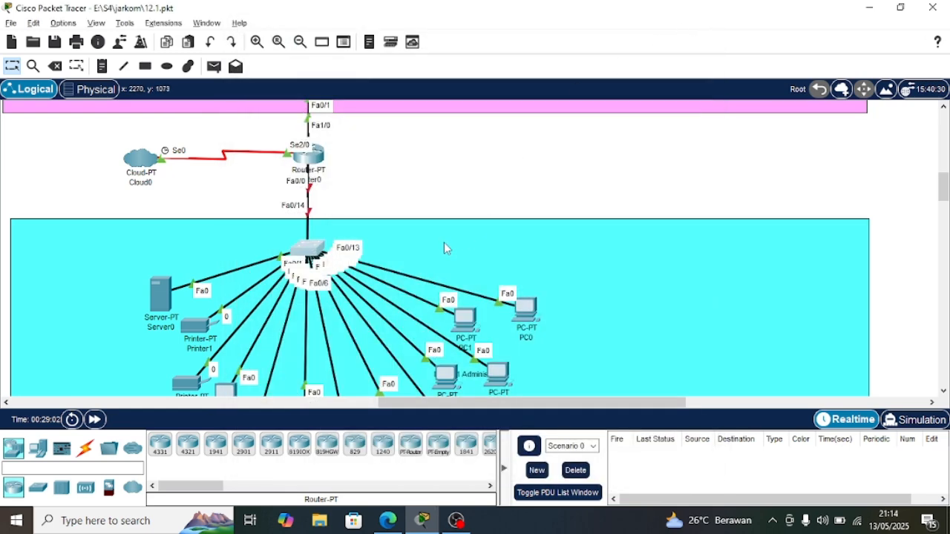
- Reopen Router0, review its entered configuration commands and close the router's window
{"action": "scroll", "coordinate": [444, 244], "scroll_direction": "up", "scroll_amount": 3}
{"action": "scroll", "coordinate": [437, 249], "scroll_direction": "down", "scroll_amount": 3}
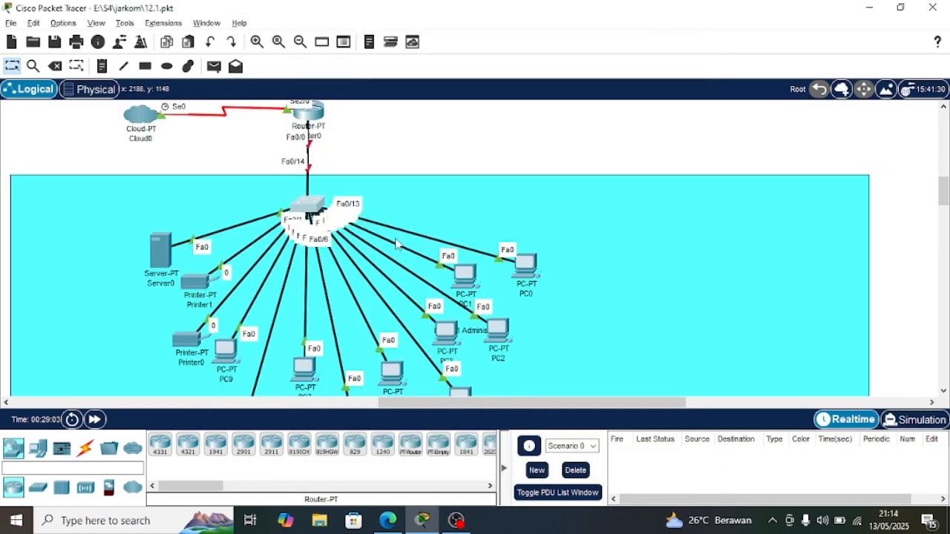
{"action": "scroll", "coordinate": [324, 202], "scroll_direction": "up", "scroll_amount": 2}
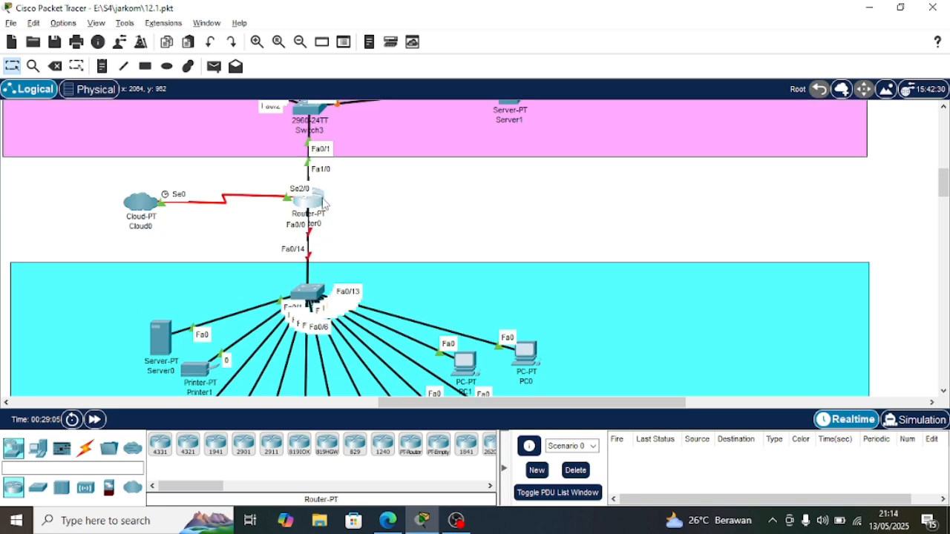
{"action": "left_click", "coordinate": [324, 201]}
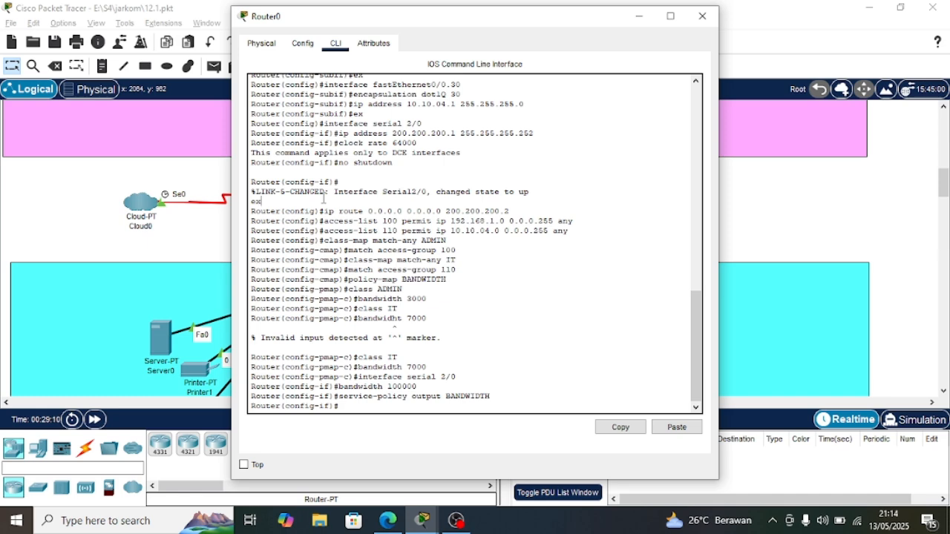
{"action": "left_click", "coordinate": [702, 15]}
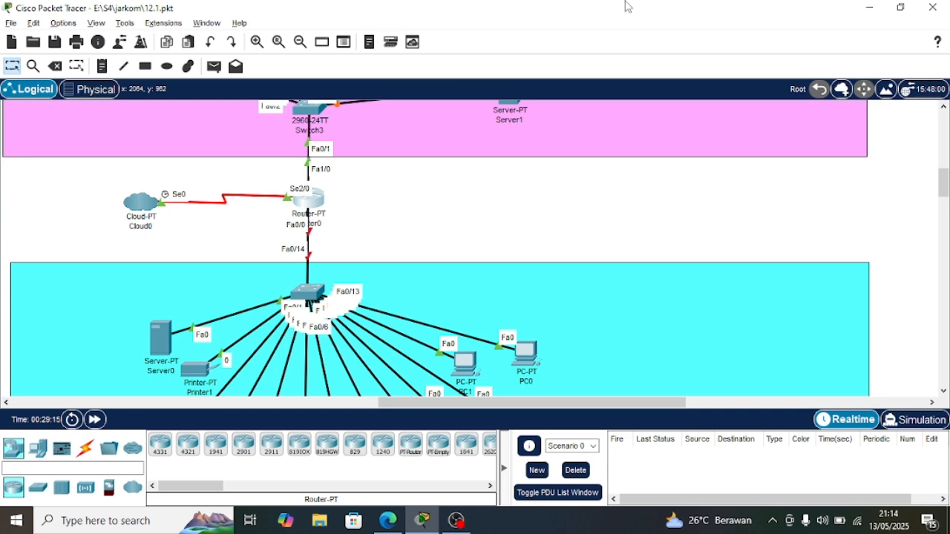
{"action": "scroll", "coordinate": [281, 251], "scroll_direction": "up", "scroll_amount": 4}
{"action": "left_click", "coordinate": [186, 213]}
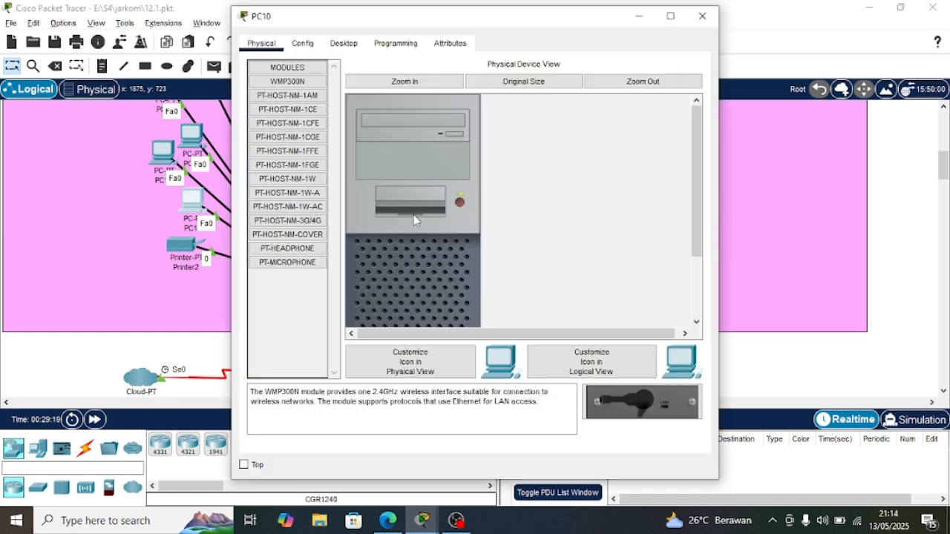
{"action": "left_click", "coordinate": [702, 15]}
- Give PC9 the static IPv4 address 192.168.1.2 with mask 255.255.255.0, fill in its default gateway and close its window
{"action": "scroll", "coordinate": [445, 223], "scroll_direction": "down", "scroll_amount": 4}
{"action": "left_click", "coordinate": [224, 216]}
{"action": "left_click", "coordinate": [343, 43]}
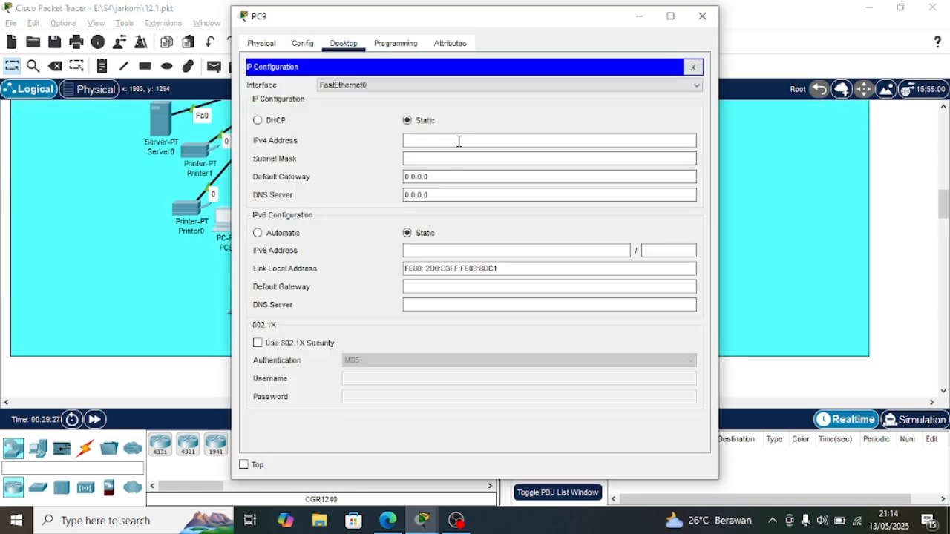
{"action": "left_click", "coordinate": [428, 145]}
{"action": "type", "text": "192.168.1."}
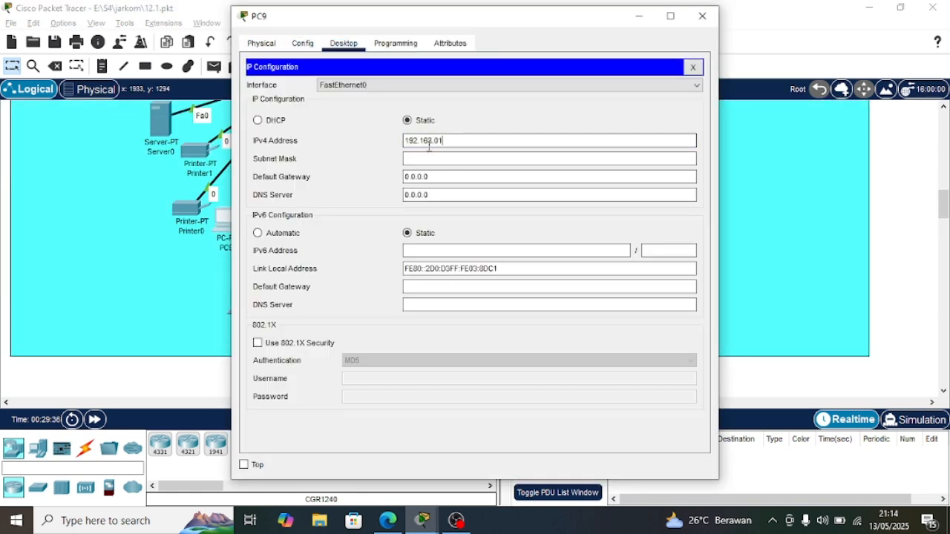
{"action": "type", "text": "2"}
{"action": "key", "text": "Tab"}
{"action": "key", "text": "Tab"}
{"action": "type", "text": "192."}
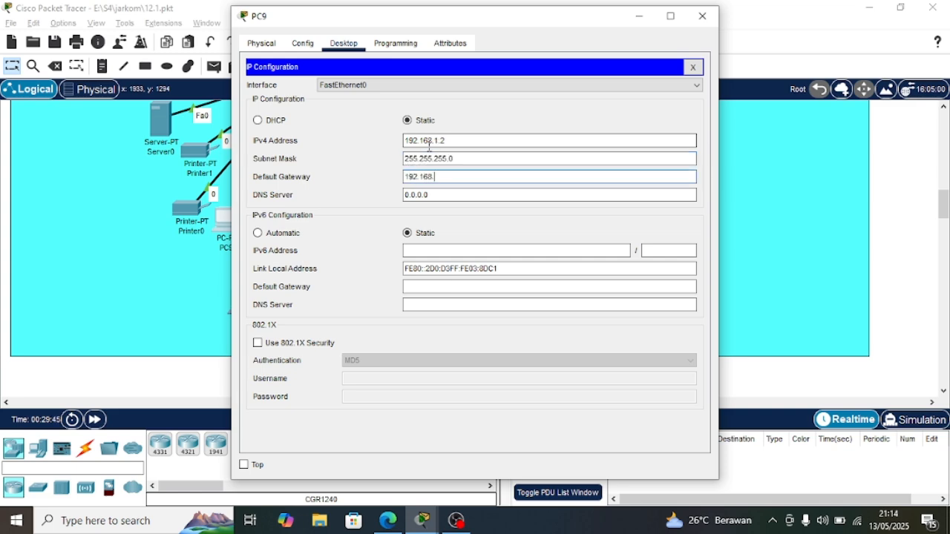
{"action": "left_click", "coordinate": [702, 16]}
- Give PC8 the static IPv4 address 192.168.1.3 with subnet mask 255.255.255.0
{"action": "left_click", "coordinate": [240, 300]}
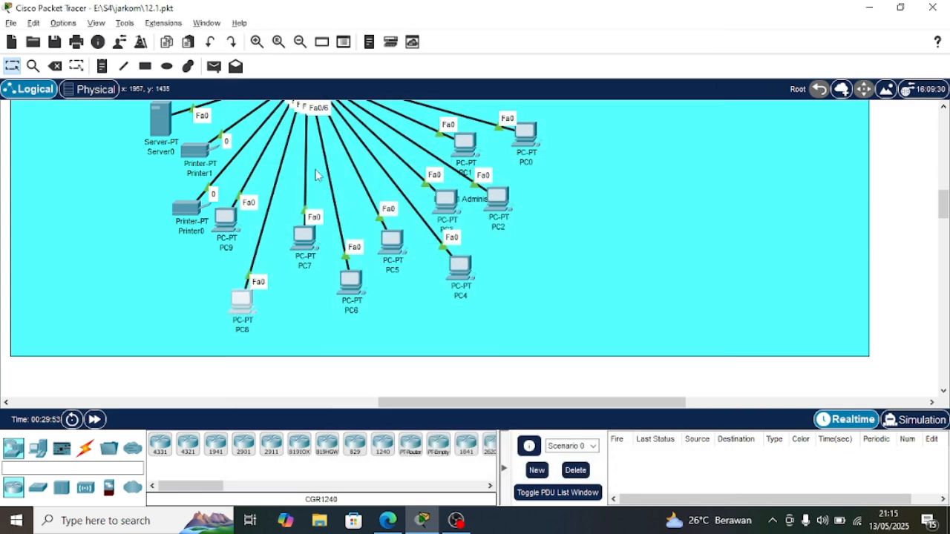
{"action": "left_click", "coordinate": [343, 43]}
{"action": "left_click", "coordinate": [297, 103]}
{"action": "left_click", "coordinate": [429, 139]}
{"action": "type", "text": "19"}
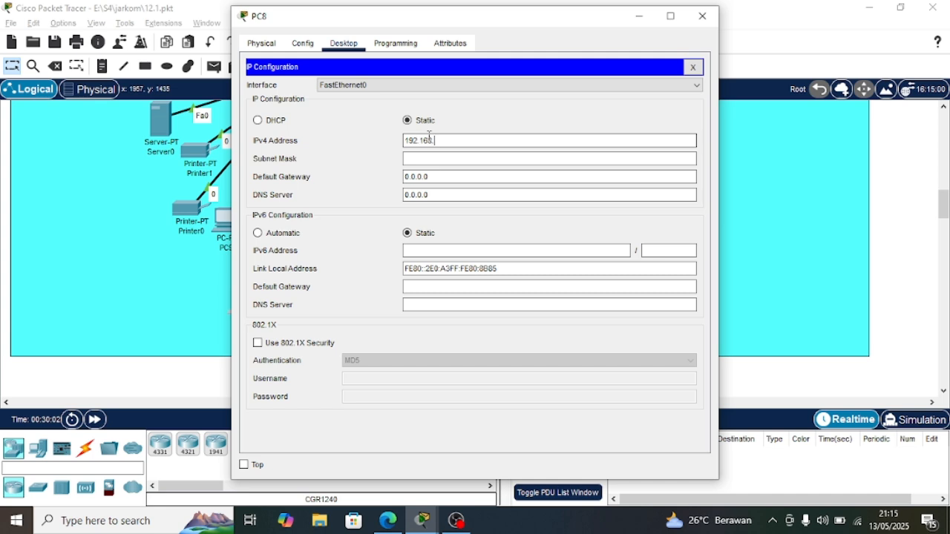
{"action": "type", "text": "2.168.1.3"}
{"action": "key", "text": "Tab"}
{"action": "key", "text": "Tab"}
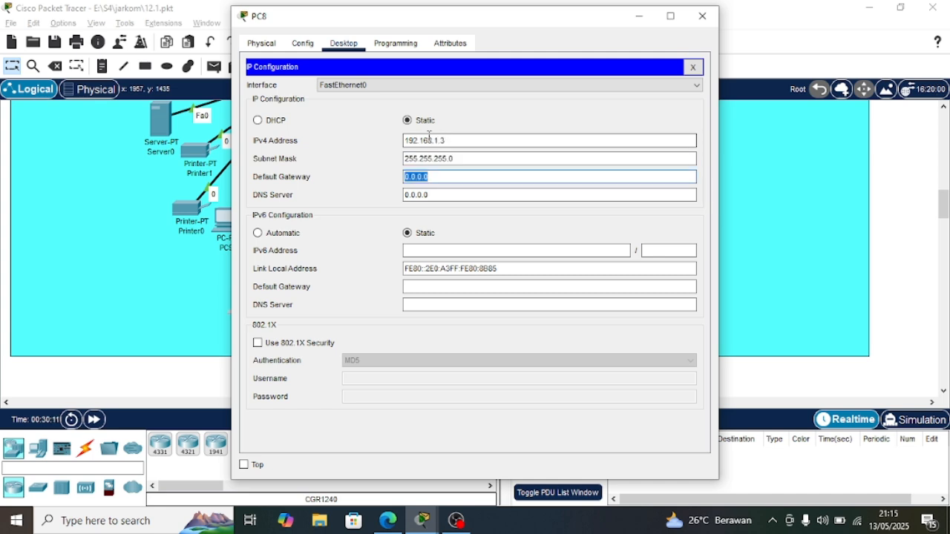
- Fill in PC8's default gateway, clearing the mistyped entry, and close its window
{"action": "type", "text": "255.255.25"}
{"action": "key", "text": "BackSpace"}
{"action": "key", "text": "BackSpace"}
{"action": "key", "text": "BackSpace"}
{"action": "key", "text": "BackSpace"}
{"action": "key", "text": "BackSpace"}
{"action": "key", "text": "BackSpace"}
{"action": "key", "text": "BackSpace"}
{"action": "key", "text": "BackSpace"}
{"action": "key", "text": "BackSpace"}
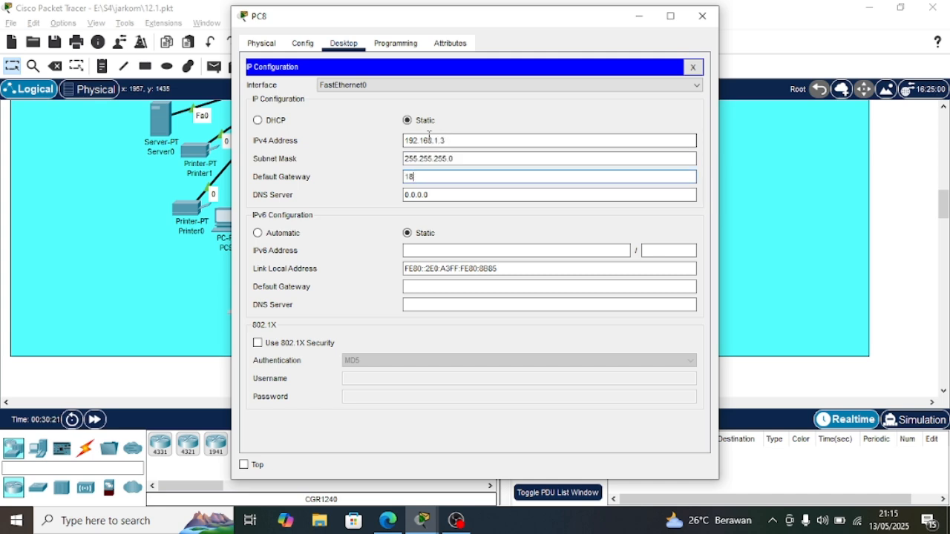
{"action": "left_click", "coordinate": [702, 16]}
- Set PC7's static IPv4 address to 192.168.1.4 and open its default gateway for editing
{"action": "left_click", "coordinate": [303, 236]}
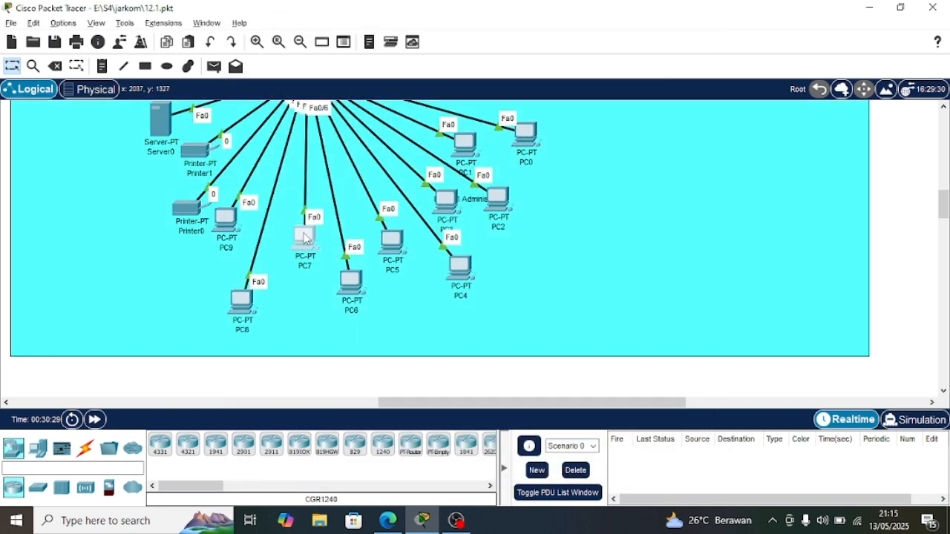
{"action": "left_click", "coordinate": [344, 43]}
{"action": "left_click", "coordinate": [320, 108]}
{"action": "left_click", "coordinate": [422, 140]}
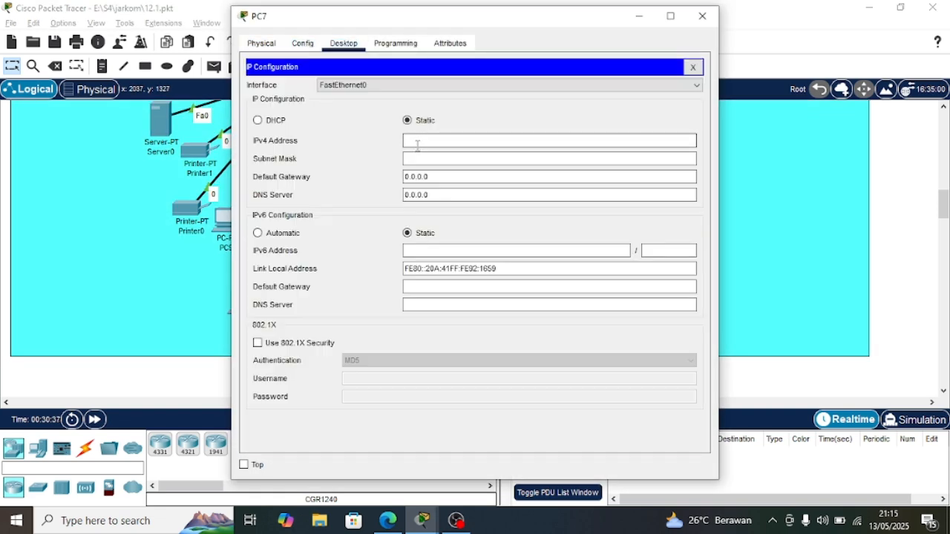
{"action": "type", "text": "192.168.1.2"}
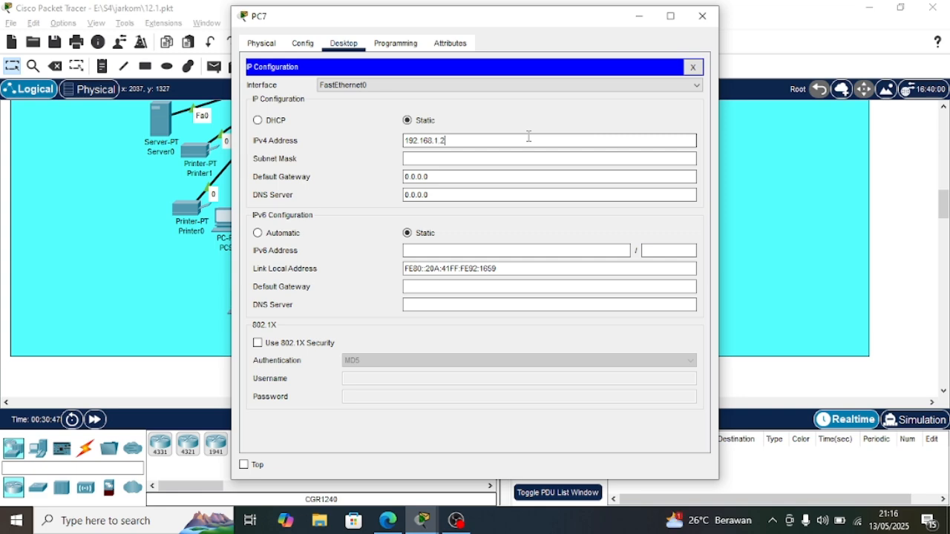
{"action": "type", "text": "4"}
{"action": "key", "text": "Tab"}
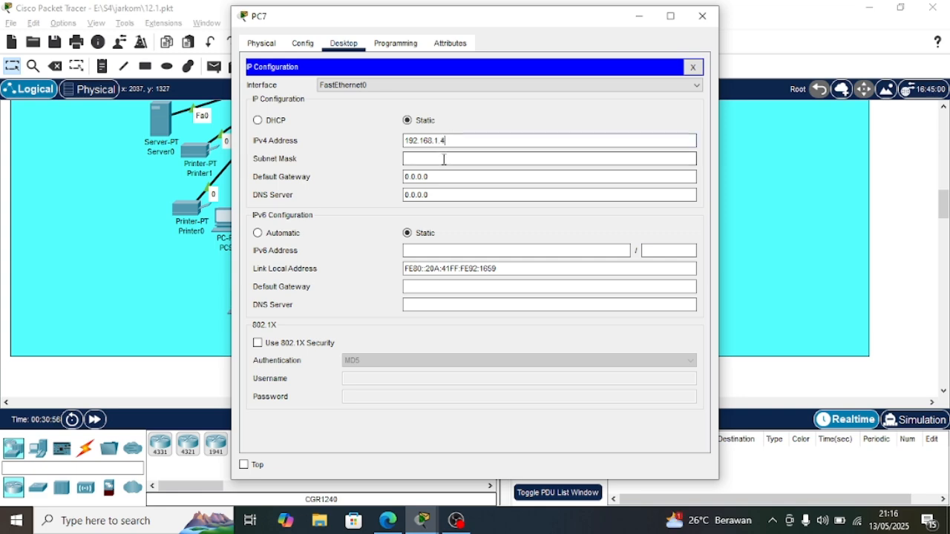
{"action": "left_click", "coordinate": [441, 176]}
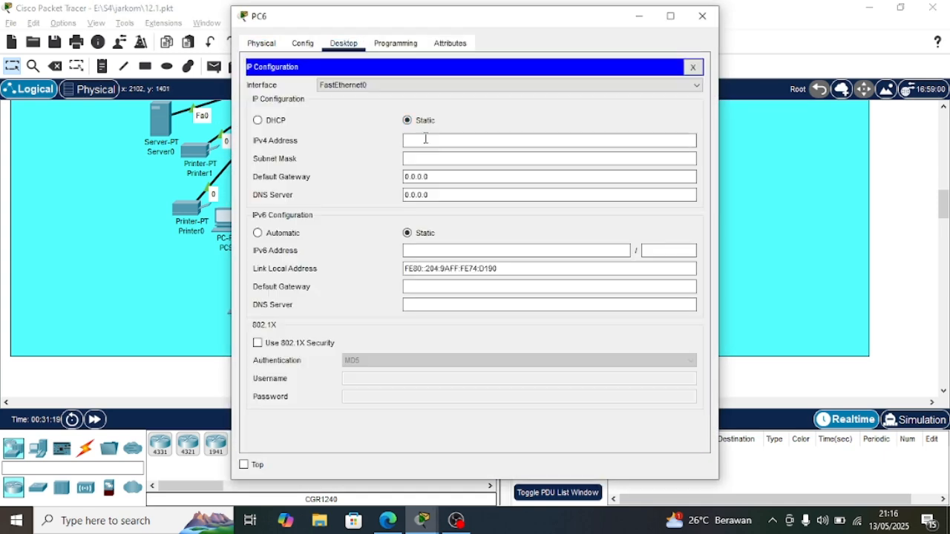
- Give PC6 the static IPv4 address 192.168.1.5, mask 255.255.255.0 and default gateway 192.168.1.1
{"action": "left_click", "coordinate": [426, 139]}
{"action": "type", "text": "192.168.1.5"}
{"action": "key", "text": "Tab"}
{"action": "key", "text": "Tab"}
{"action": "type", "text": "192."}
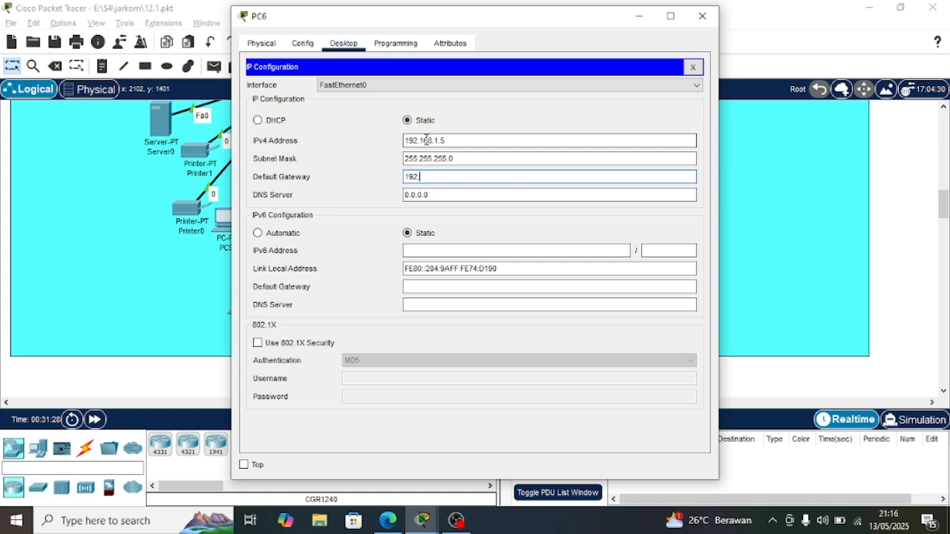
{"action": "type", "text": "168.1.1"}
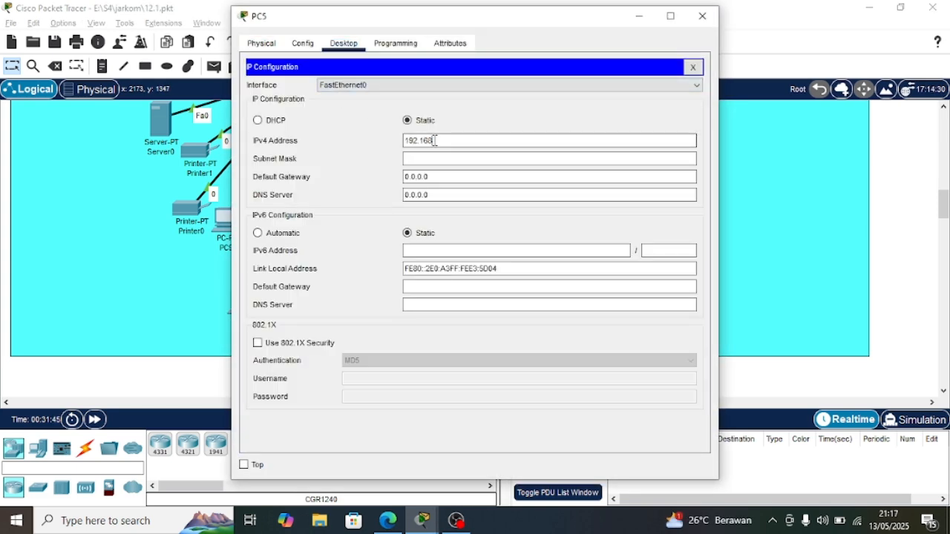
- Set PC5's IPv4 address to 192.168.1.6 with mask 255.255.255.0 and default gateway 192.168.1.1, and recheck PC6's IP configuration
{"action": "left_click", "coordinate": [434, 140]}
{"action": "type", "text": "192.168.1.6"}
{"action": "left_click", "coordinate": [457, 158]}
{"action": "left_click", "coordinate": [450, 177]}
{"action": "key", "text": "BackSpace"}
{"action": "key", "text": "BackSpace"}
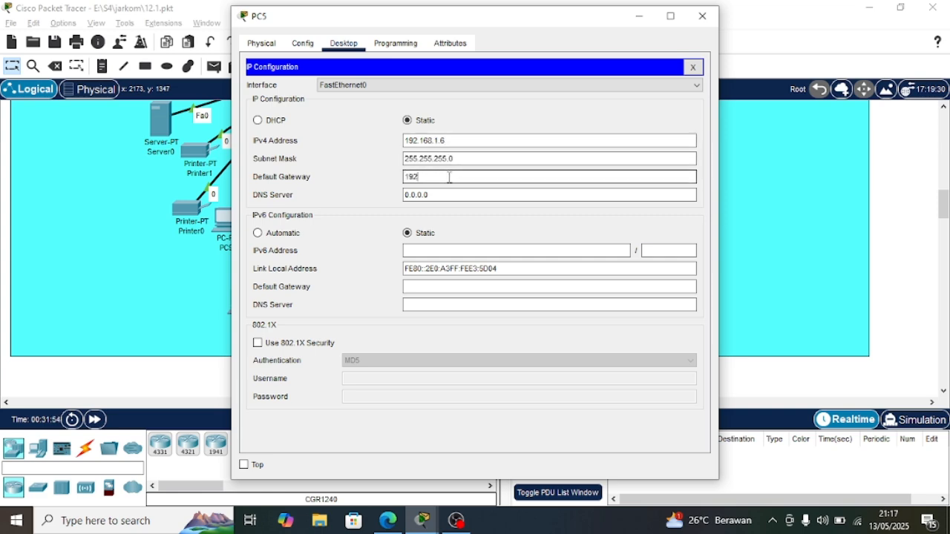
{"action": "type", "text": "192.168.1.1"}
{"action": "left_click", "coordinate": [702, 16]}
{"action": "left_click", "coordinate": [352, 282]}
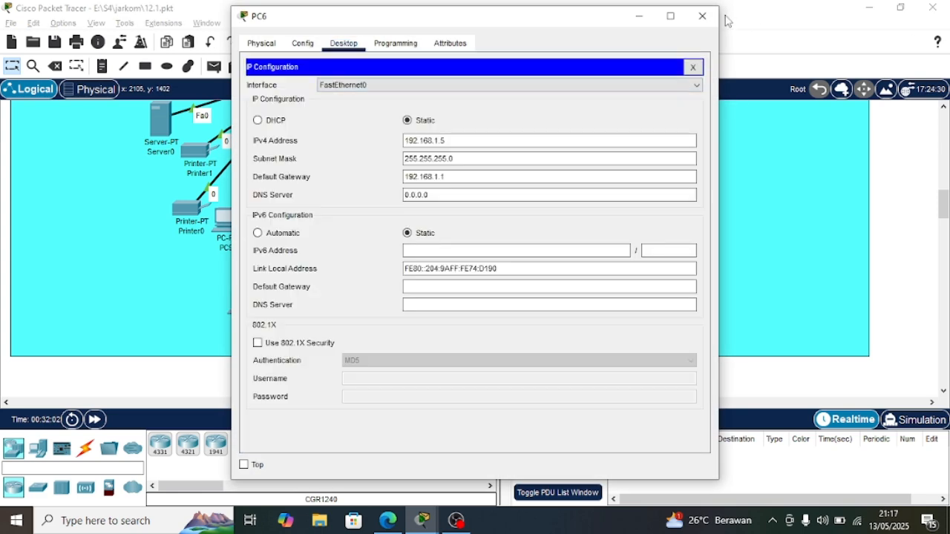
{"action": "left_click", "coordinate": [702, 15]}
- Give PC4 the static IPv4 address 192.168.1.7, mask 255.255.255.0 and default gateway 192.168.1.1, and close its window
{"action": "left_click", "coordinate": [461, 286]}
{"action": "left_click", "coordinate": [344, 43]}
{"action": "left_click", "coordinate": [282, 96]}
{"action": "left_click", "coordinate": [427, 140]}
{"action": "type", "text": "192.1"}
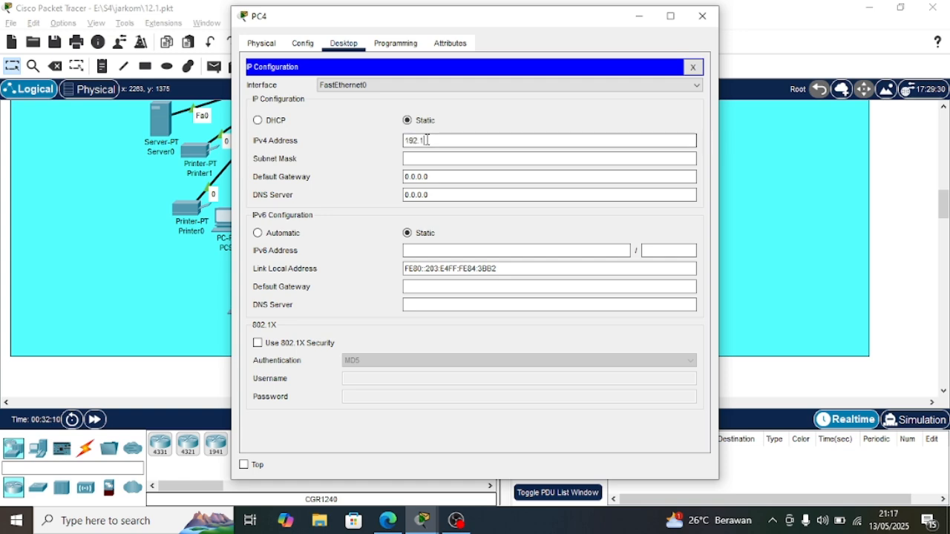
{"action": "type", "text": "68.1.7"}
{"action": "key", "text": "Tab"}
{"action": "key", "text": "Tab"}
{"action": "type", "text": "192.168."}
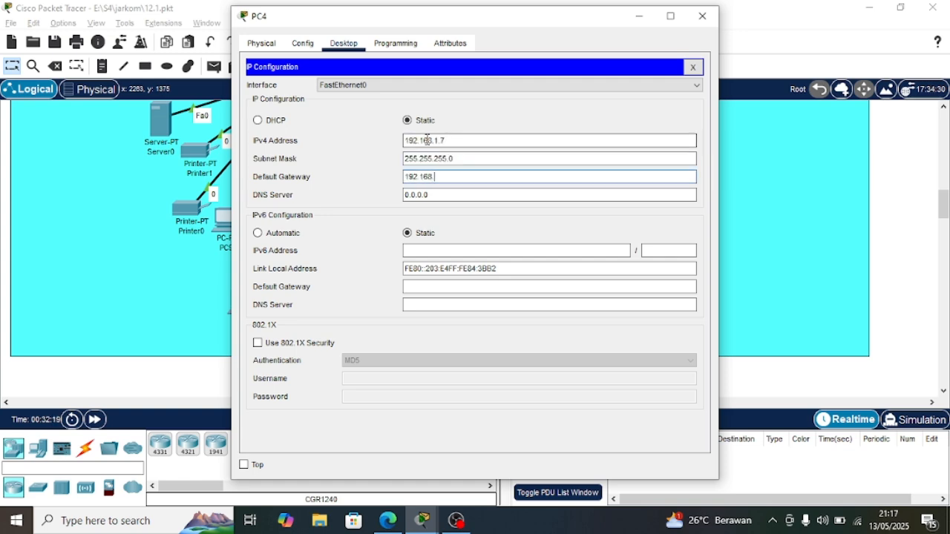
{"action": "type", "text": "1.1"}
{"action": "left_click", "coordinate": [702, 16]}
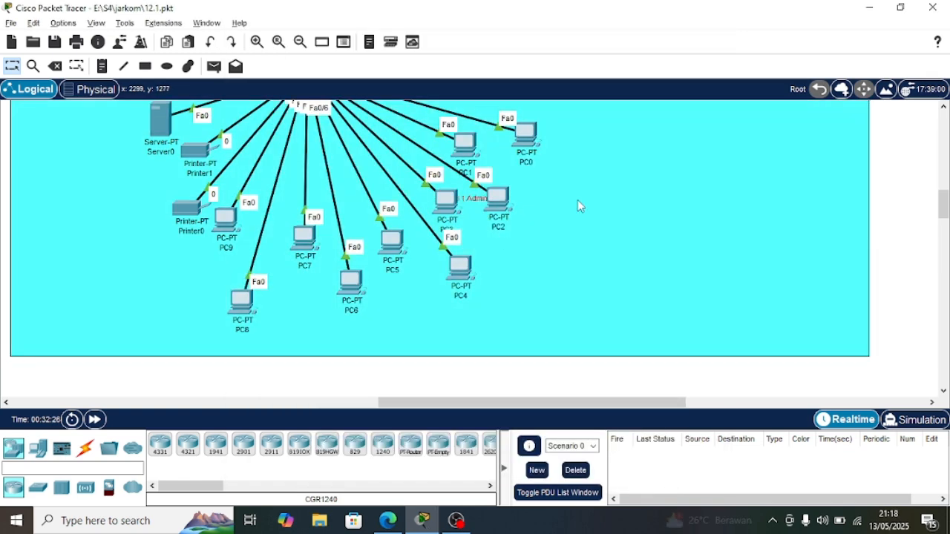
- Enter 192.168.1.7 as PC3's static IPv4 address and check PC4's IP configuration
{"action": "left_click", "coordinate": [446, 199]}
{"action": "left_click", "coordinate": [344, 43]}
{"action": "left_click", "coordinate": [283, 97]}
{"action": "left_click", "coordinate": [438, 139]}
{"action": "type", "text": "192.168.1.7"}
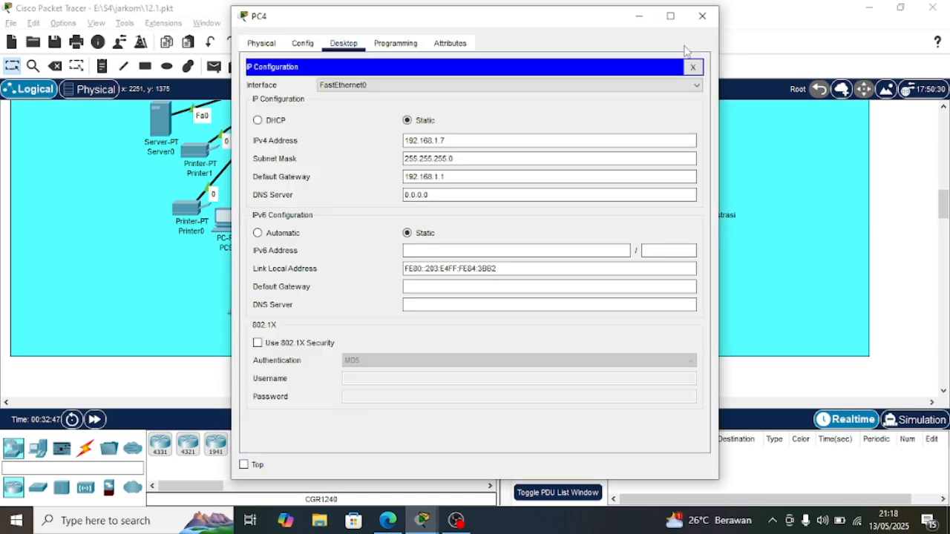
{"action": "left_click", "coordinate": [702, 16]}
- Move the "Lantai 1 Administrasi" label away from the PCs and set PC2's static IPv4 address to 192.168.1.9
{"action": "left_click", "coordinate": [512, 204]}
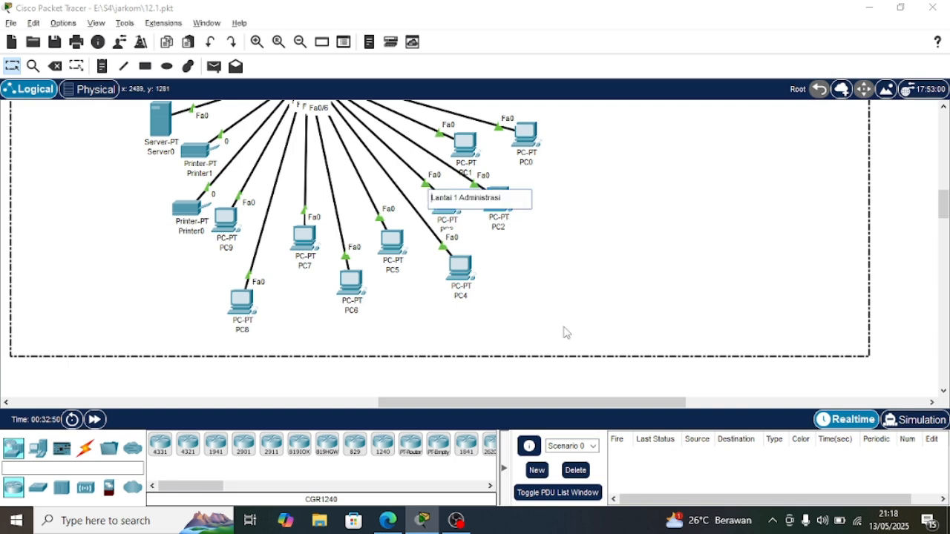
{"action": "left_click", "coordinate": [511, 377]}
{"action": "left_click", "coordinate": [494, 202]}
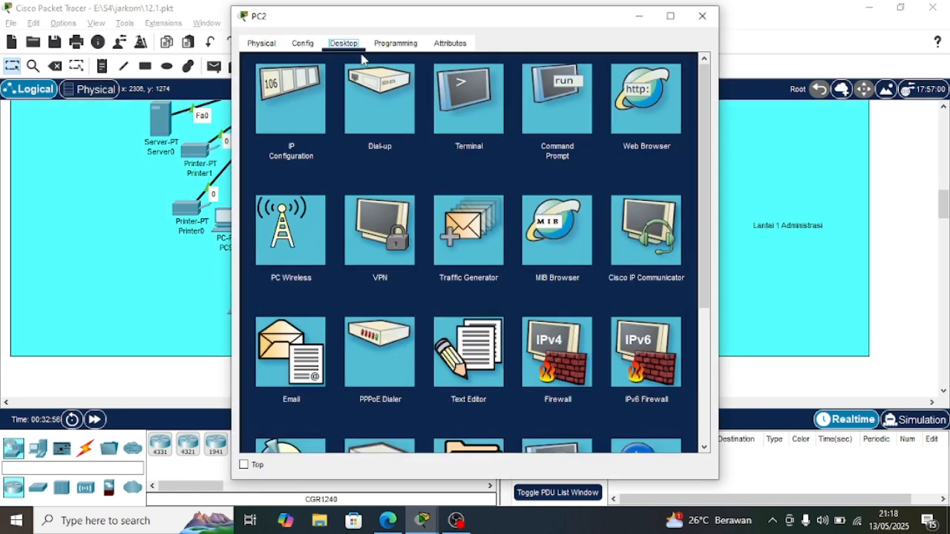
{"action": "left_click", "coordinate": [299, 112]}
{"action": "left_click", "coordinate": [440, 141]}
{"action": "type", "text": "1"}
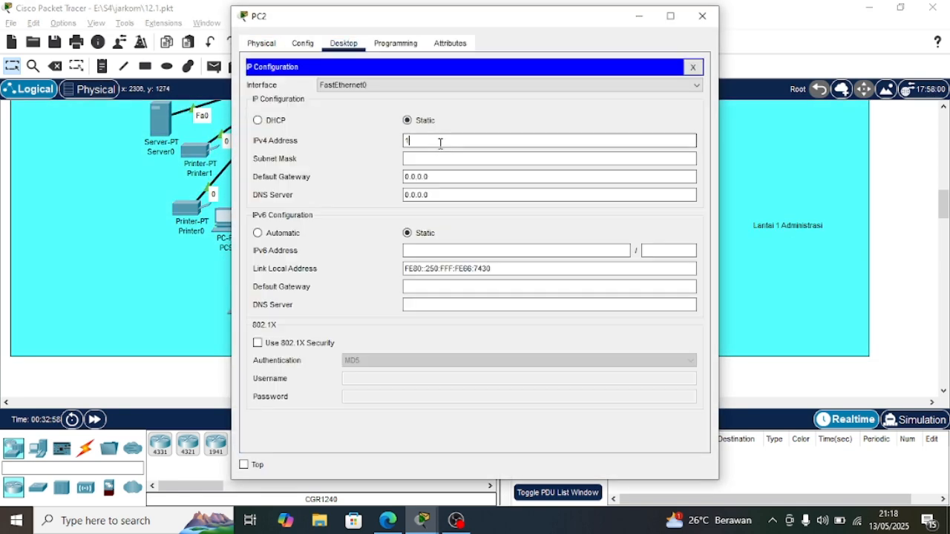
{"action": "type", "text": ".6"}
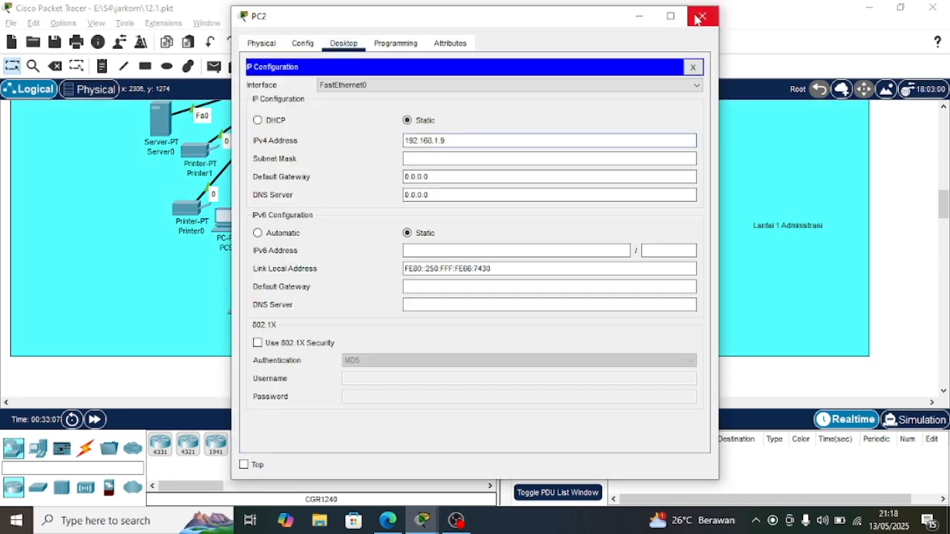
{"action": "left_click", "coordinate": [702, 15]}
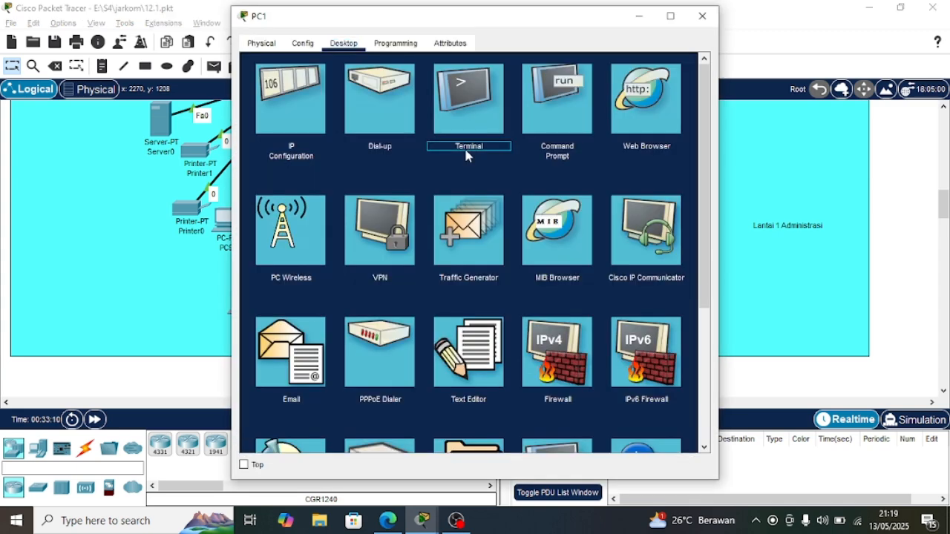
- Set the static IPv4 addresses of PC1 to 192.168.1.10 and PC0 to 192.168.1.11, and enter their default gateways
{"action": "left_click", "coordinate": [294, 104]}
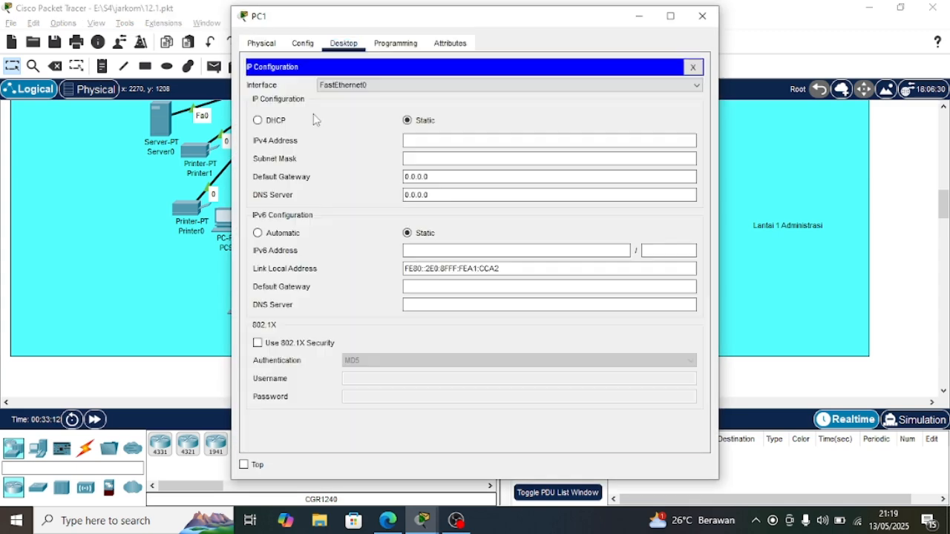
{"action": "left_click", "coordinate": [303, 43]}
{"action": "left_click", "coordinate": [342, 43]}
{"action": "left_click", "coordinate": [420, 140]}
{"action": "type", "text": "192.168.1.11"}
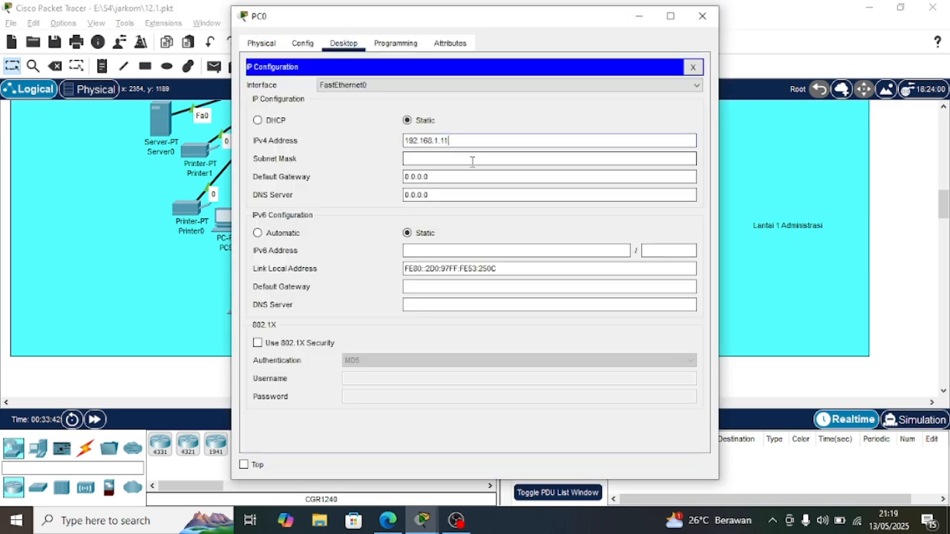
{"action": "left_click", "coordinate": [473, 177]}
{"action": "type", "text": "192.168"}
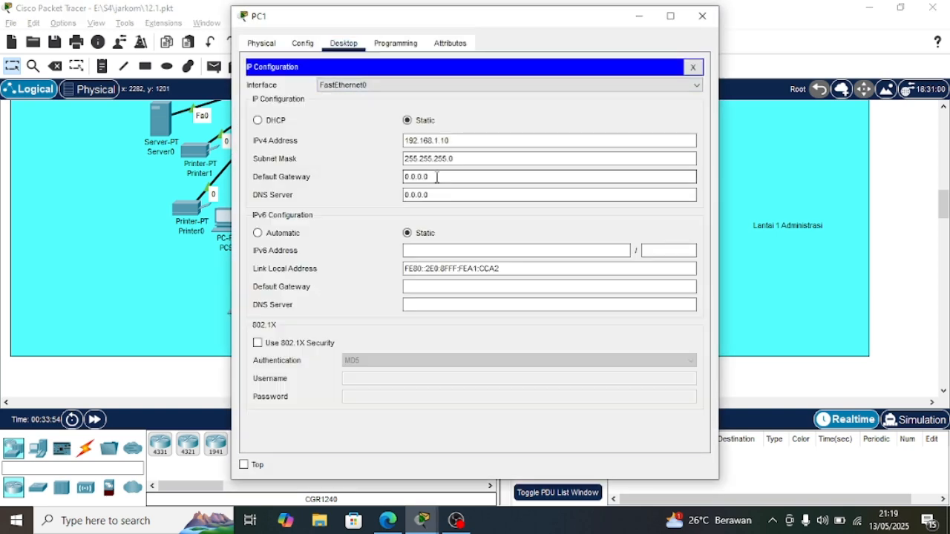
{"action": "left_click", "coordinate": [438, 177]}
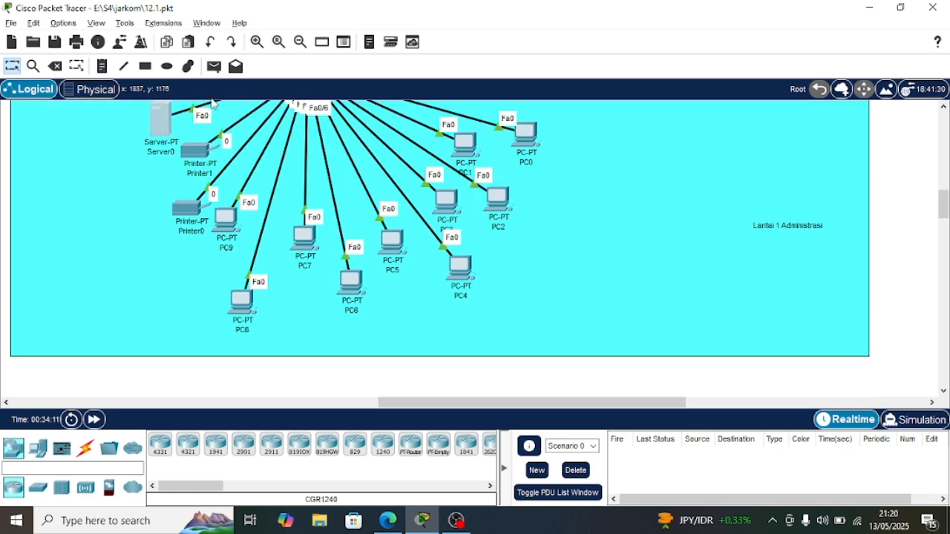
- Set Server0's static IPv4 address to 192.168.1.12, fill in its subnet mask and clear the existing default gateway entry
{"action": "left_click", "coordinate": [268, 105]}
{"action": "left_click", "coordinate": [431, 124]}
{"action": "type", "text": "192.168.1"}
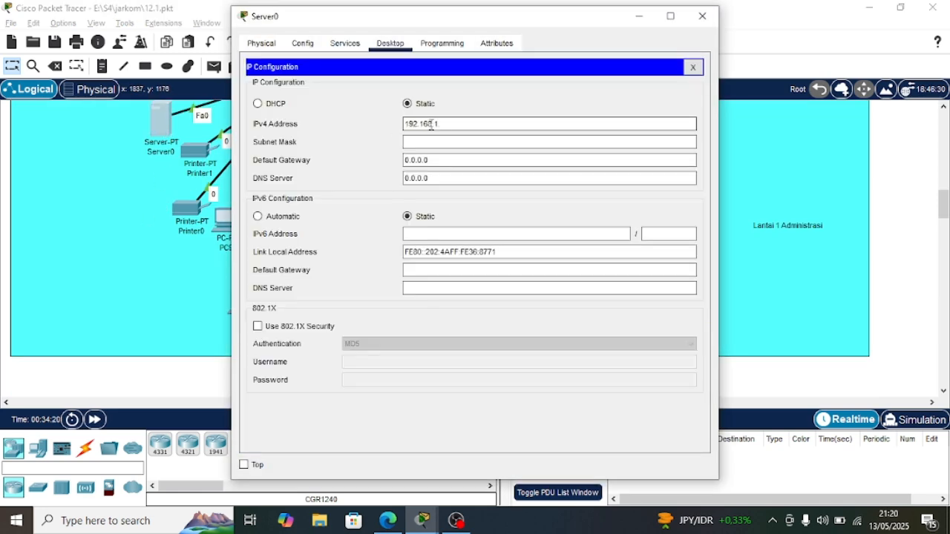
{"action": "type", "text": ".12"}
{"action": "left_click", "coordinate": [438, 142]}
{"action": "left_click", "coordinate": [444, 160]}
{"action": "key", "text": "BackSpace"}
{"action": "key", "text": "BackSpace"}
{"action": "key", "text": "BackSpace"}
{"action": "key", "text": "BackSpace"}
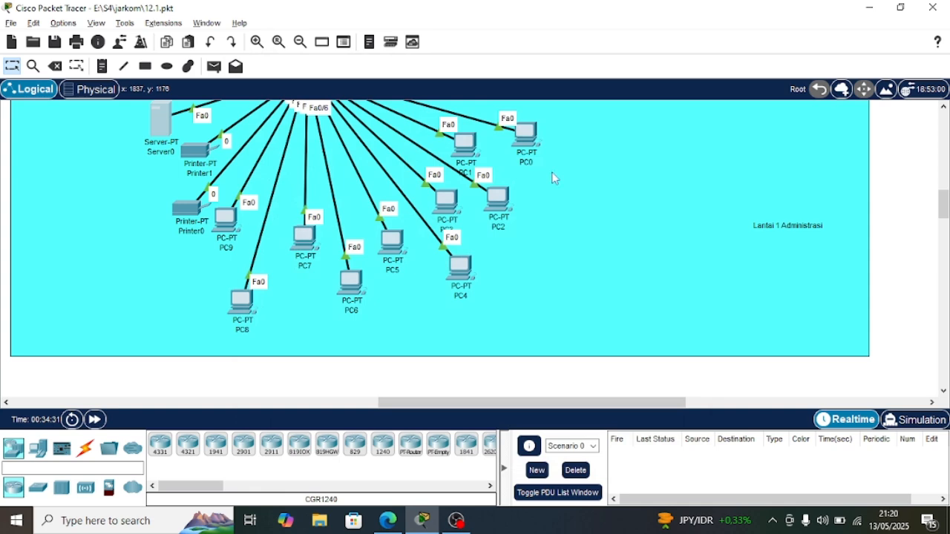
- Review Router0's FastEthernet0/0 and FastEthernet1/0 interface settings
{"action": "scroll", "coordinate": [551, 172], "scroll_direction": "up", "scroll_amount": 3}
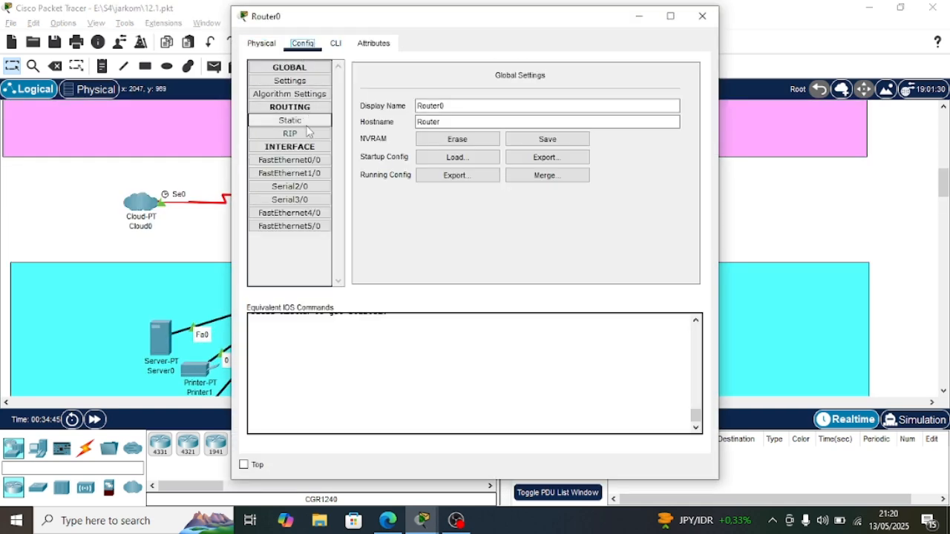
{"action": "left_click", "coordinate": [289, 159]}
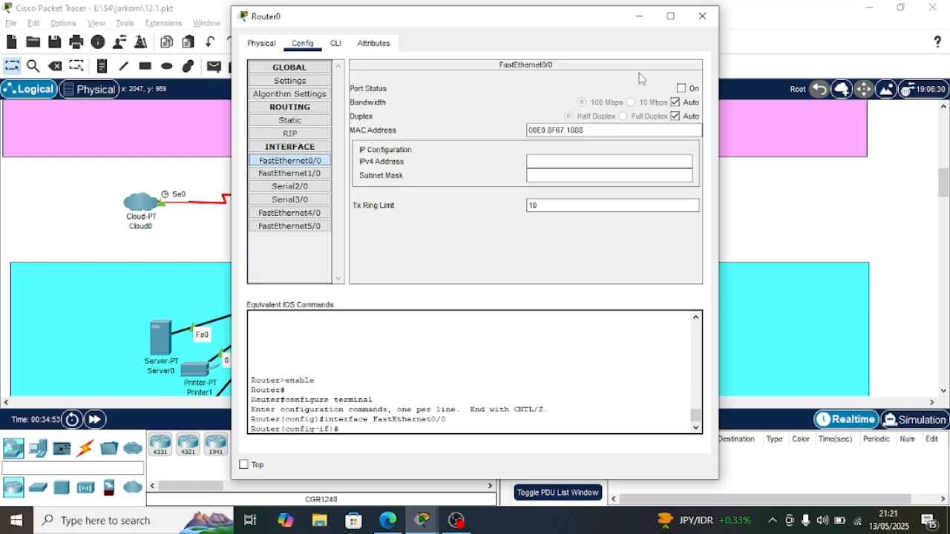
{"action": "left_click", "coordinate": [680, 88]}
{"action": "left_click", "coordinate": [289, 173]}
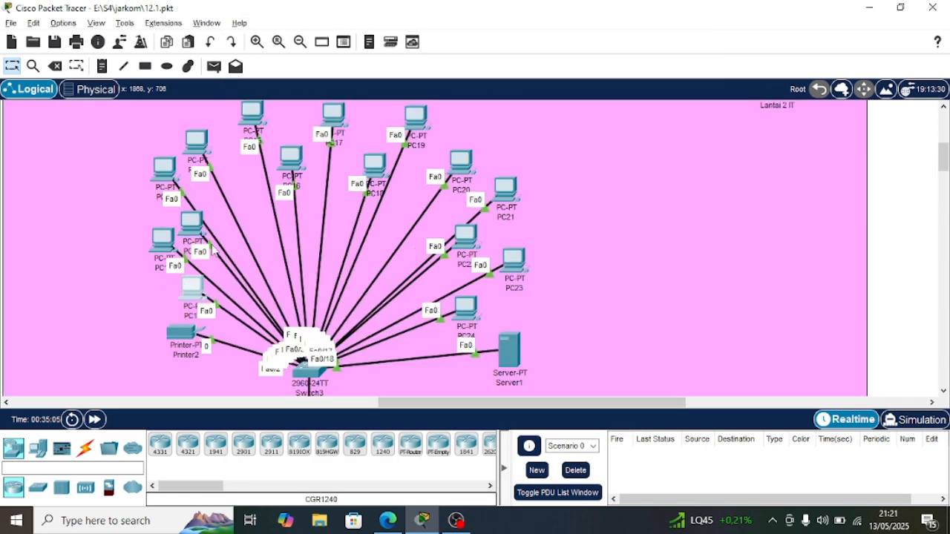
- Open PC10's IP configuration on the second floor and enter 10.10.04.1 as its static IPv4 address
{"action": "left_click", "coordinate": [193, 288]}
{"action": "left_click", "coordinate": [343, 43]}
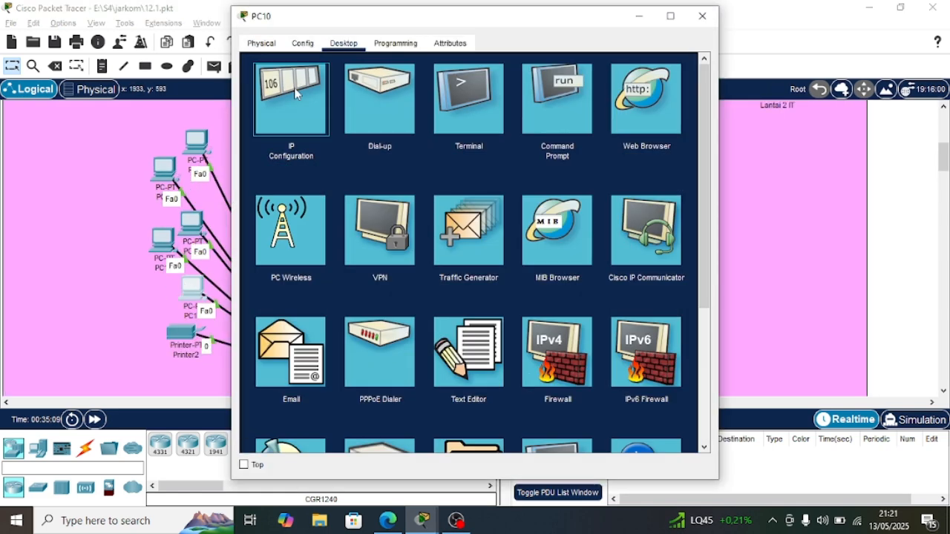
{"action": "left_click", "coordinate": [294, 88]}
{"action": "left_click", "coordinate": [418, 140]}
{"action": "type", "text": "10.10."}
{"action": "type", "text": "04.1"}
{"action": "key", "text": "Tab"}
{"action": "key", "text": "Tab"}
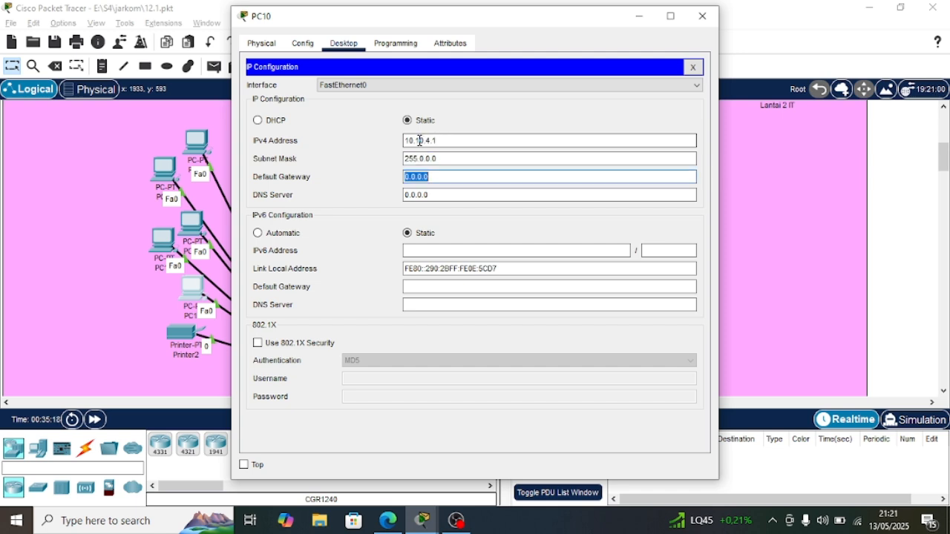
- Replace PC10's subnet mask with 255.255.255.0
{"action": "left_click", "coordinate": [461, 158]}
{"action": "key", "text": "BackSpace"}
{"action": "key", "text": "BackSpace"}
{"action": "key", "text": "BackSpace"}
{"action": "key", "text": "BackSpace"}
{"action": "key", "text": "BackSpace"}
{"action": "key", "text": "BackSpace"}
{"action": "key", "text": "BackSpace"}
{"action": "key", "text": "BackSpace"}
{"action": "key", "text": "BackSpace"}
{"action": "type", "text": "255"}
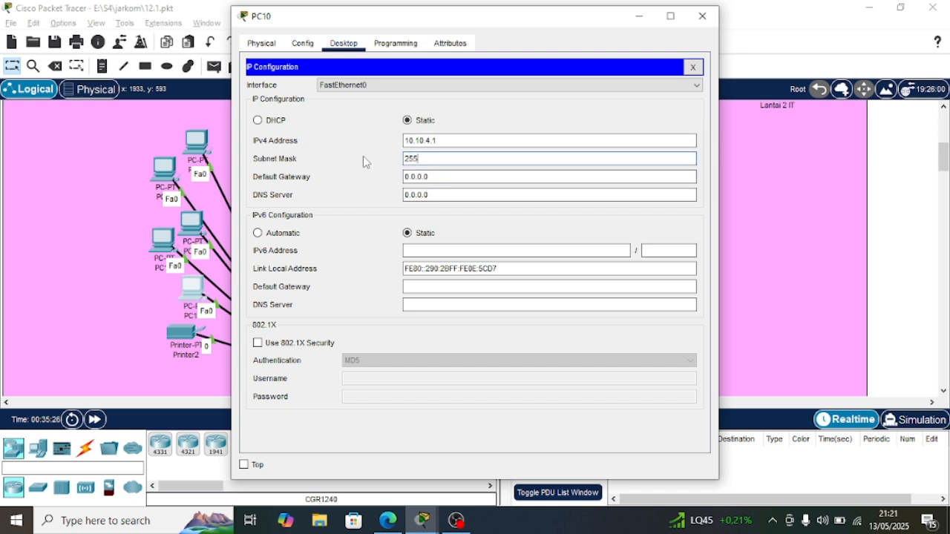
{"action": "type", "text": ".255.255.0"}
{"action": "key", "text": "Tab"}
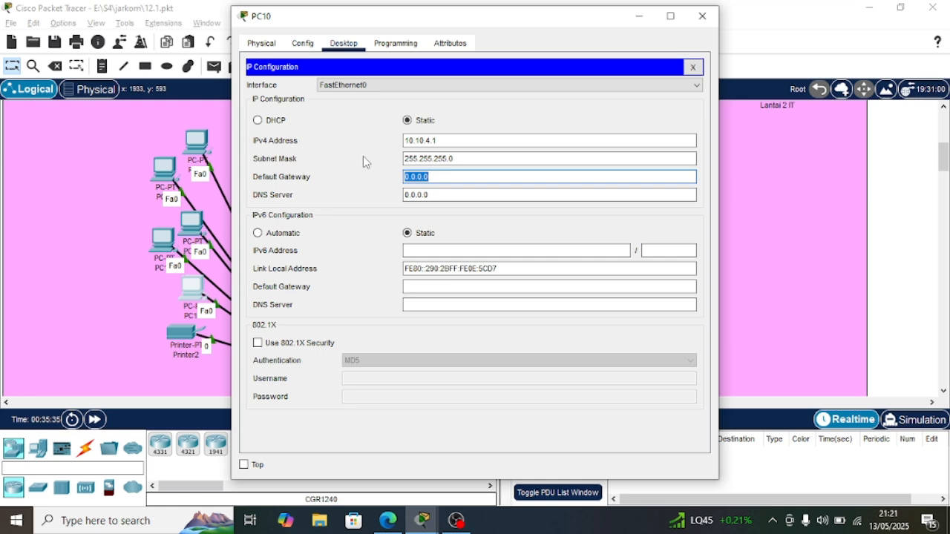
- Change PC10's IPv4 address to 10.10.4.2, set its default gateway to 10.10.04.1 and close its window
{"action": "left_click", "coordinate": [444, 140]}
{"action": "key", "text": "BackSpace"}
{"action": "type", "text": "2"}
{"action": "left_click", "coordinate": [452, 175]}
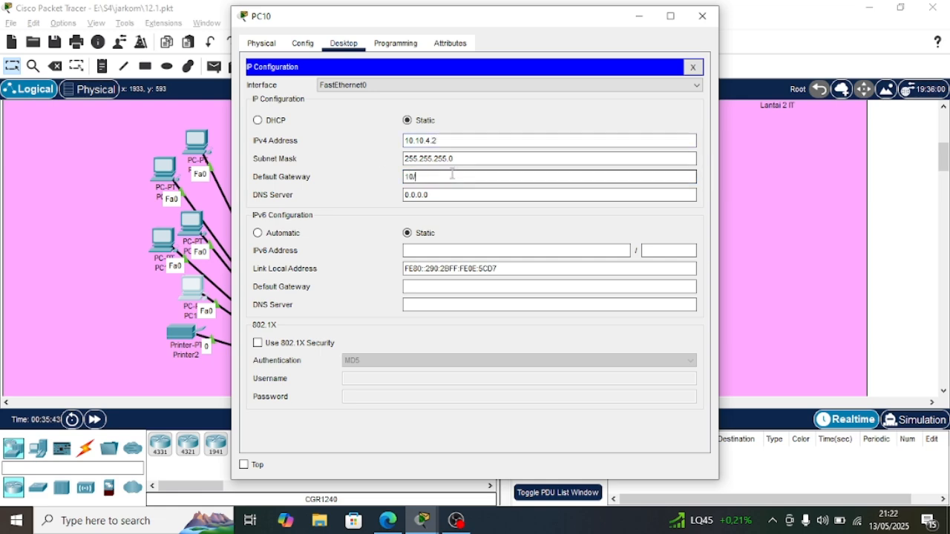
{"action": "key", "text": "BackSpace"}
{"action": "key", "text": "BackSpace"}
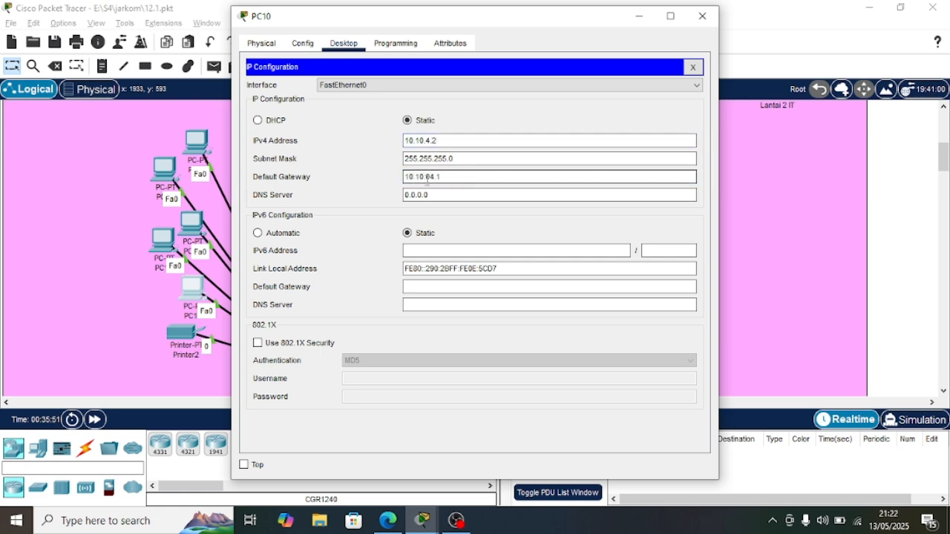
{"action": "left_click", "coordinate": [702, 16]}
- Give PC11 the static IPv4 address 10.10.04.3, subnet mask 255.255.255.0 and default gateway 10.10.04.1, and close its window
{"action": "left_click", "coordinate": [164, 239]}
{"action": "left_click", "coordinate": [344, 43]}
{"action": "left_click", "coordinate": [312, 87]}
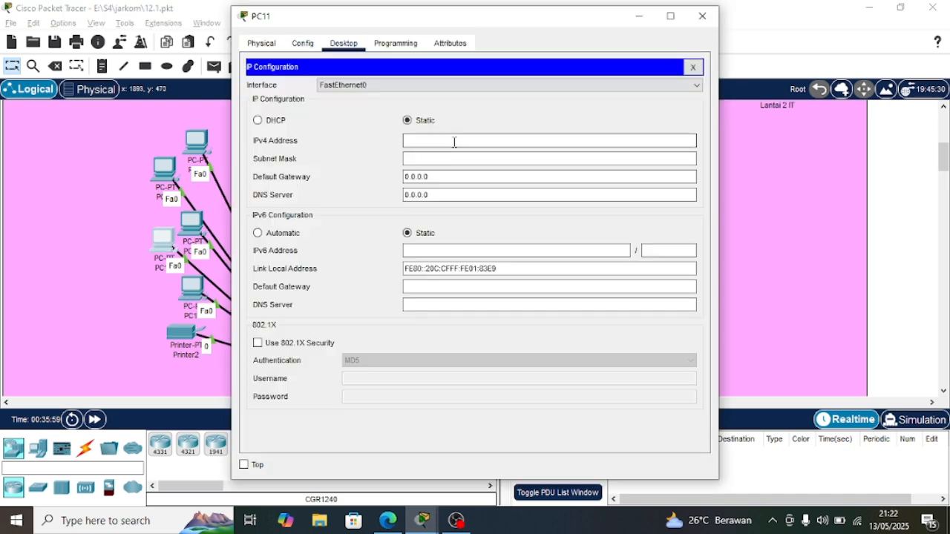
{"action": "left_click", "coordinate": [454, 142]}
{"action": "type", "text": "10.10.04.3"}
{"action": "key", "text": "Tab"}
{"action": "type", "text": "255.255.255.0"}
{"action": "key", "text": "Tab"}
{"action": "type", "text": "10.10"}
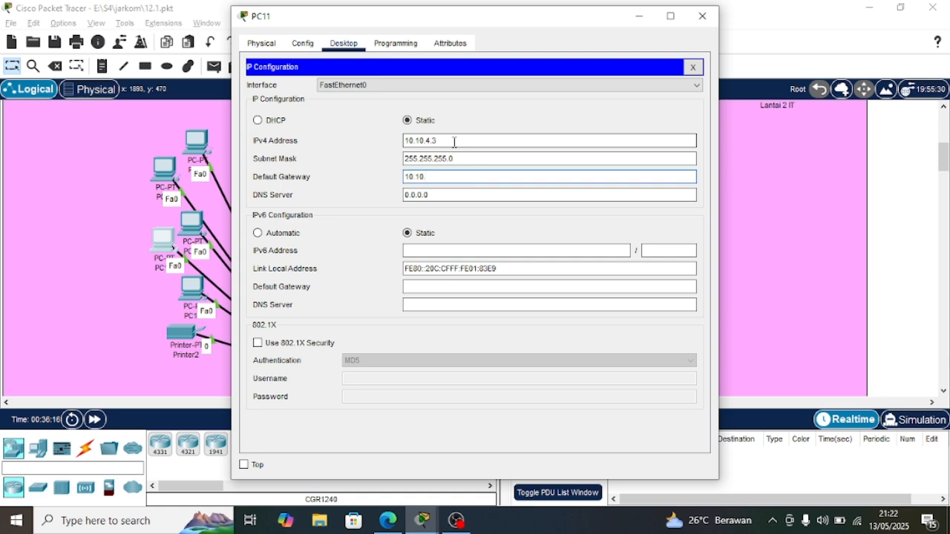
{"action": "type", "text": ".04.1"}
{"action": "left_click", "coordinate": [702, 16]}
- Open the IP configuration of PC12
{"action": "left_click", "coordinate": [192, 229]}
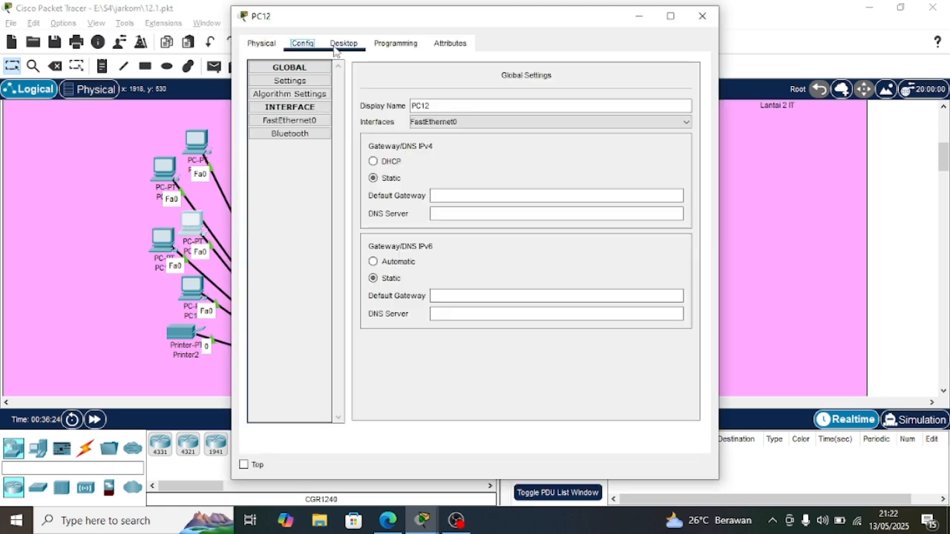
{"action": "left_click", "coordinate": [340, 46]}
{"action": "left_click", "coordinate": [312, 88]}
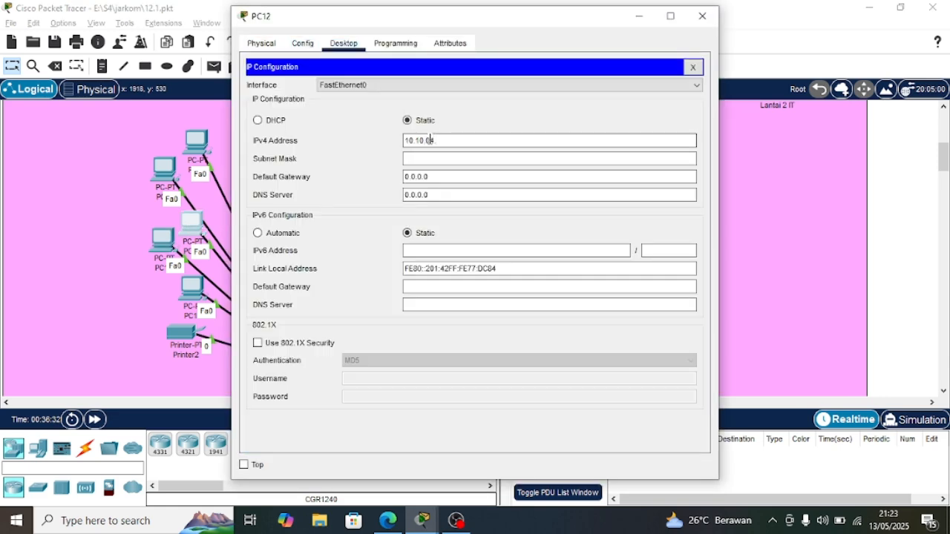
{"action": "key", "text": "Tab"}
{"action": "type", "text": "255"}
{"action": "type", "text": ".250"}
{"action": "key", "text": "Tab"}
{"action": "left_click", "coordinate": [520, 269]}
- Give PC12 the static IPv4 address 10.10.04.4 and subnet mask 255.255.255.0, fill in its default gateway and close its window
{"action": "left_click", "coordinate": [460, 145]}
{"action": "type", "text": "10.10.04.4"}
{"action": "key", "text": "Tab"}
{"action": "type", "text": "255.255.255.0"}
{"action": "key", "text": "Tab"}
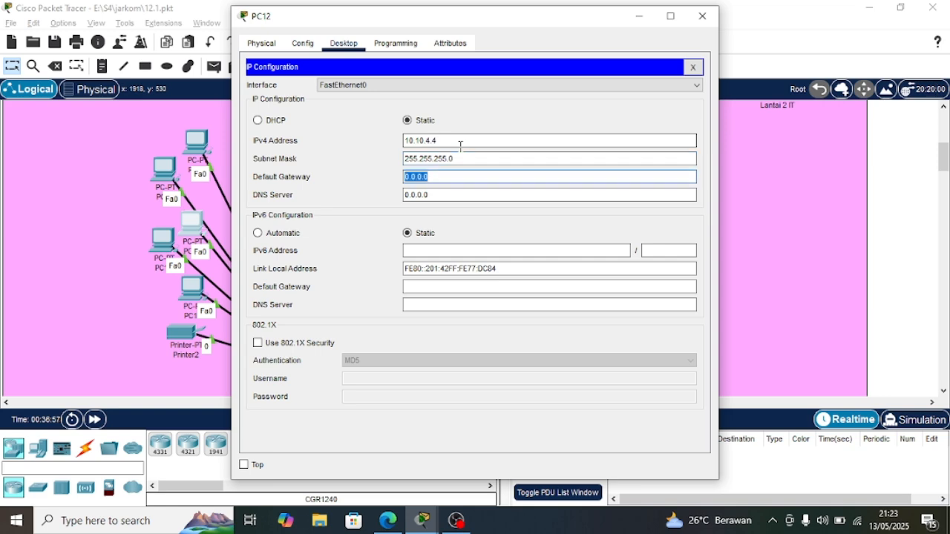
{"action": "key", "text": "BackSpace"}
{"action": "left_click", "coordinate": [702, 16]}
- Give PC13 the static IPv4 address 10.10.04.5, subnet mask 255.255.255.0 and default gateway 10.10.04.1, and close its window
{"action": "left_click", "coordinate": [163, 169]}
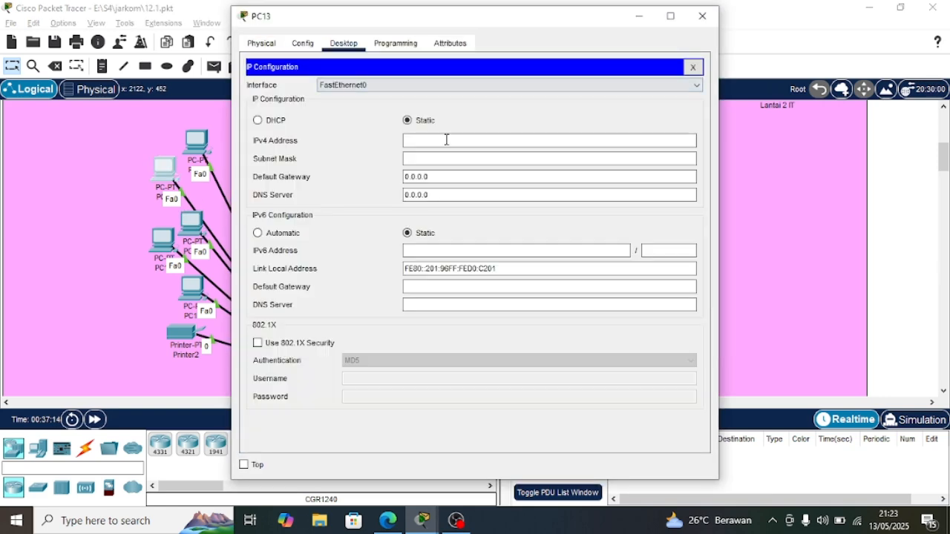
{"action": "left_click", "coordinate": [443, 140]}
{"action": "type", "text": "192"}
{"action": "type", "text": "10.04.5"}
{"action": "key", "text": "Tab"}
{"action": "type", "text": "255.255.255.0"}
{"action": "key", "text": "Tab"}
{"action": "type", "text": "10.10.1"}
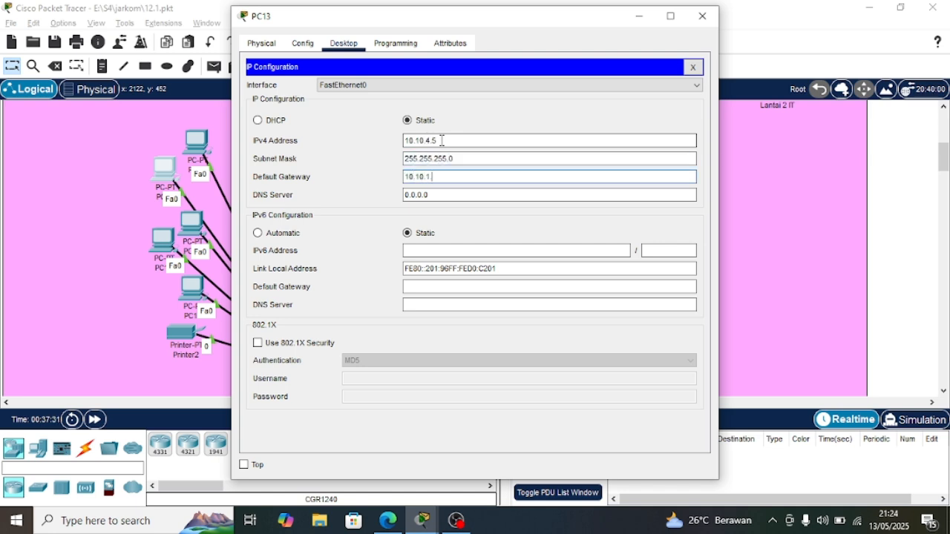
{"action": "type", "text": ".1"}
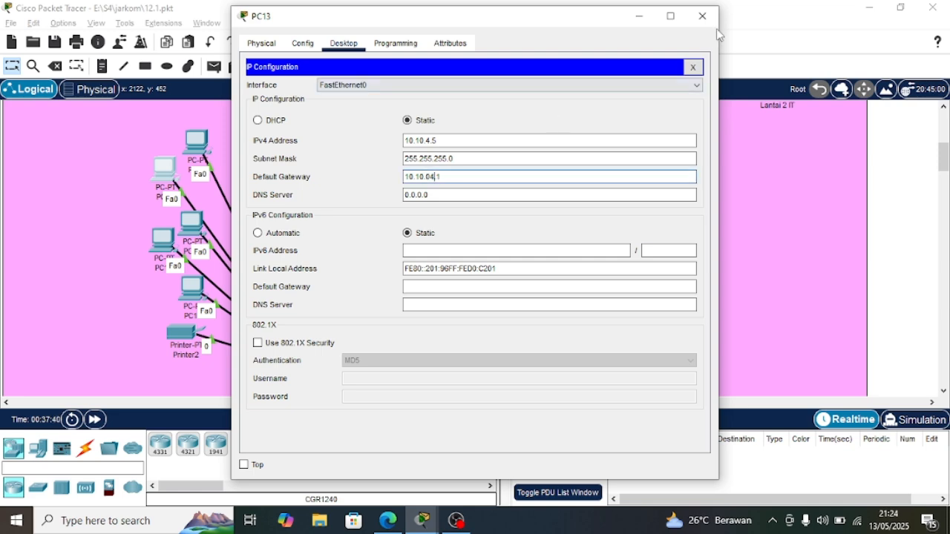
{"action": "left_click", "coordinate": [702, 16]}
- Give PC14 the static IPv4 address 10.10.4.6 and subnet mask 255.255.255.0, fill in its default gateway and close its window
{"action": "left_click", "coordinate": [374, 106]}
{"action": "left_click", "coordinate": [301, 100]}
{"action": "left_click", "coordinate": [442, 141]}
{"action": "type", "text": "10.10"}
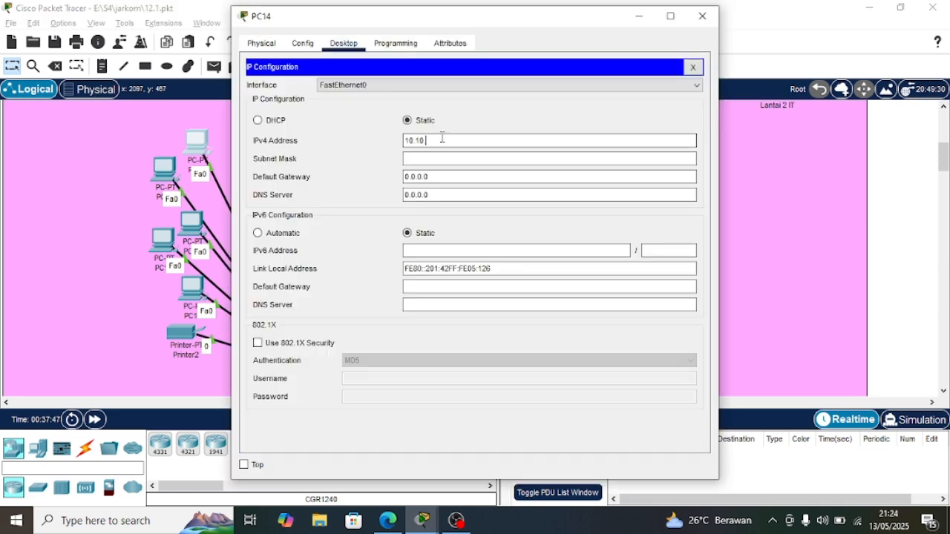
{"action": "type", "text": ".4.6"}
{"action": "key", "text": "Tab"}
{"action": "type", "text": "255.255.255.0"}
{"action": "key", "text": "Tab"}
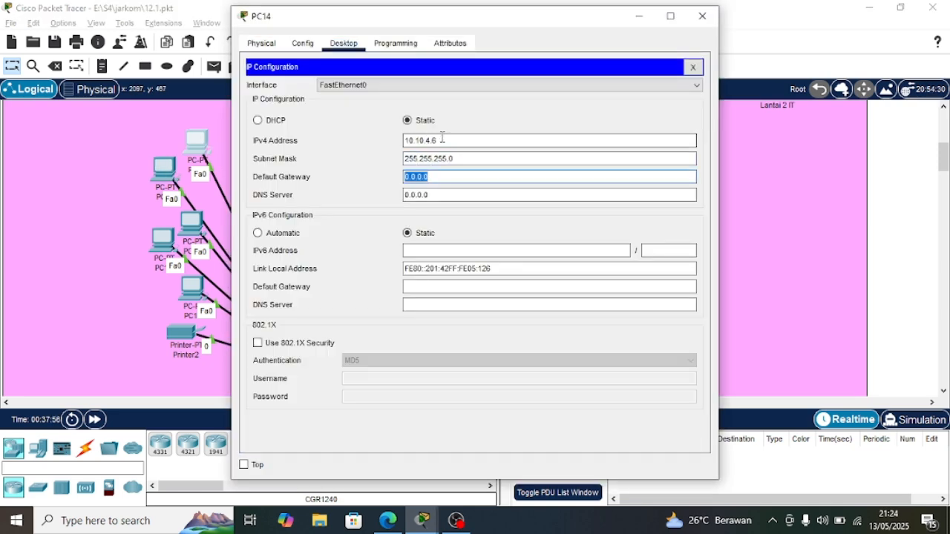
{"action": "type", "text": "10.10"}
{"action": "left_click", "coordinate": [702, 15]}
- Give PC15 the static IPv4 address 10.10.04.7, subnet mask 255.255.255.0 and default gateway 10.10.04.1, and close its window
{"action": "left_click", "coordinate": [197, 145]}
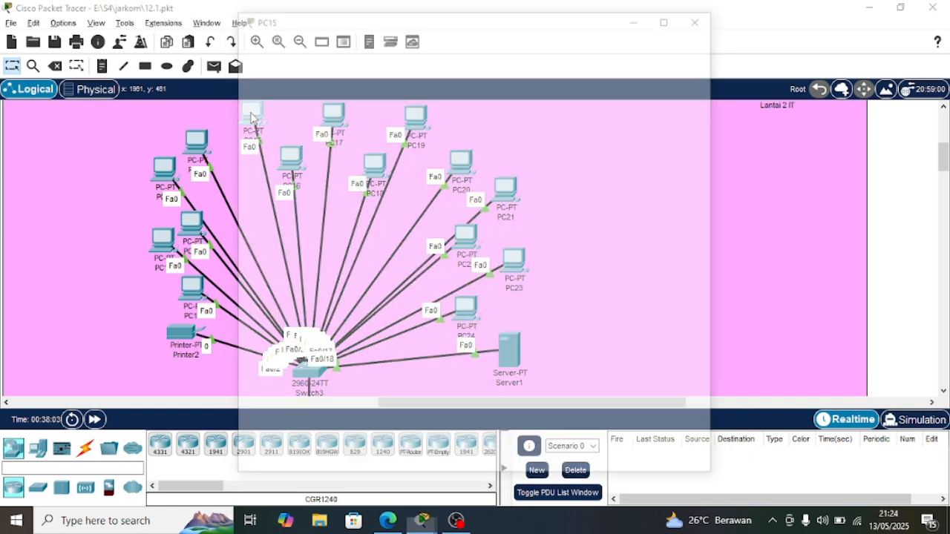
{"action": "left_click", "coordinate": [290, 99]}
{"action": "left_click", "coordinate": [451, 141]}
{"action": "type", "text": "10.10"}
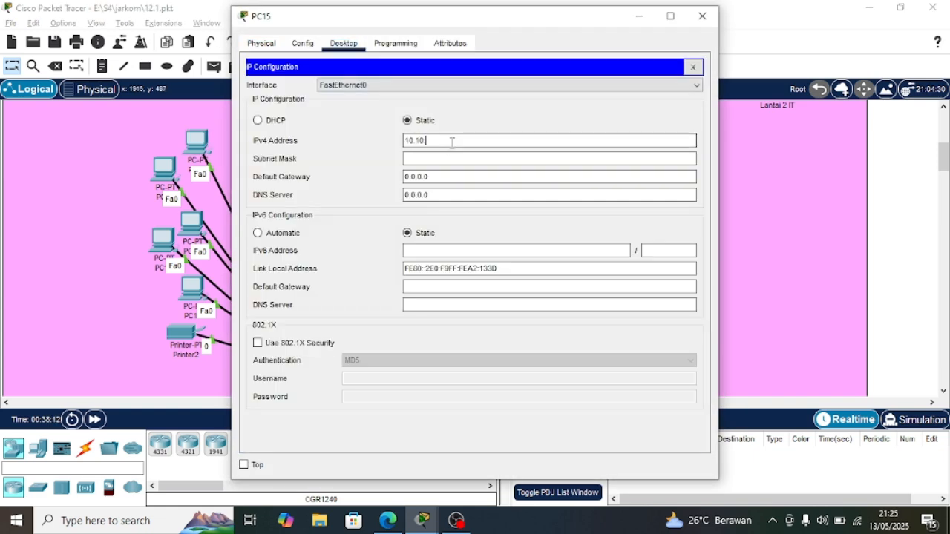
{"action": "type", "text": ".04.7"}
{"action": "left_click", "coordinate": [460, 156]}
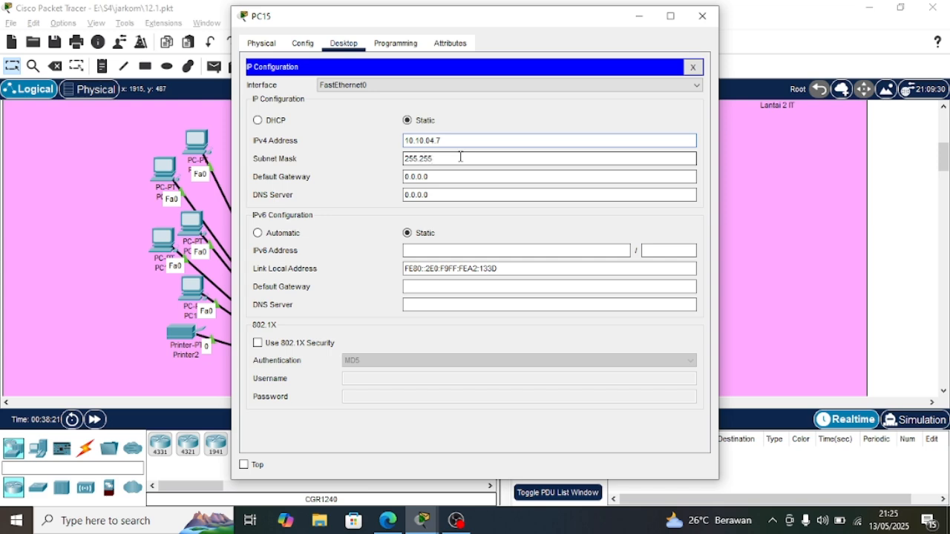
{"action": "type", "text": ".255.0"}
{"action": "key", "text": "Tab"}
{"action": "type", "text": "10.10.04.1"}
{"action": "left_click", "coordinate": [702, 15]}
- Open the IP configuration of PC16 to edit its static IPv4 address
{"action": "left_click", "coordinate": [300, 153]}
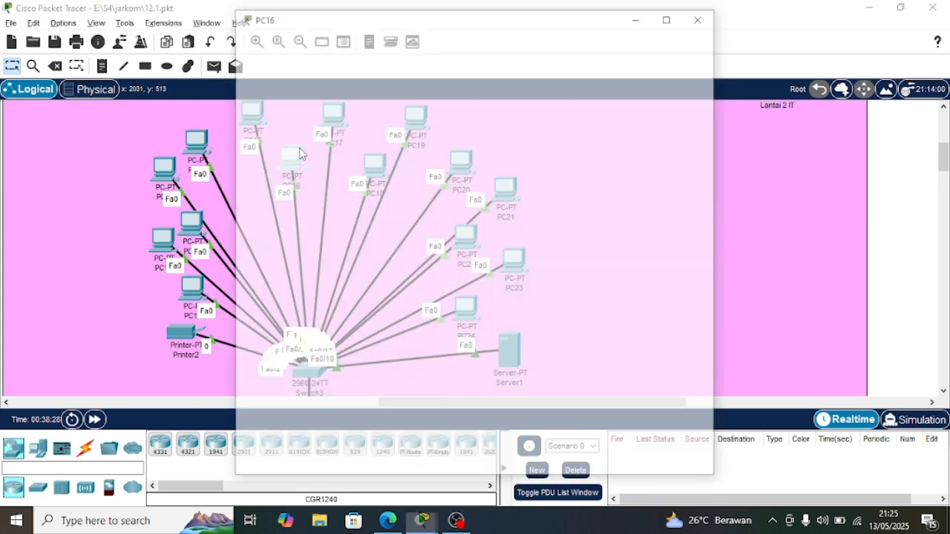
{"action": "left_click", "coordinate": [288, 95]}
{"action": "left_click", "coordinate": [432, 141]}
- Try to give PC16 the static IPv4 address 10.10.04.1 with subnet mask 255.255.255.0
{"action": "type", "text": "10.10.4.1"}
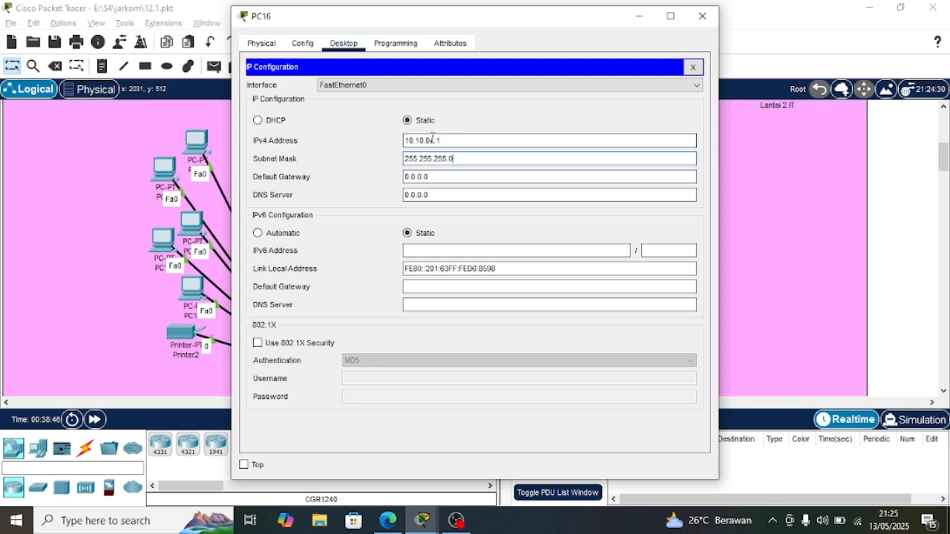
{"action": "key", "text": "ctrl+a"}
{"action": "key", "text": "BackSpace"}
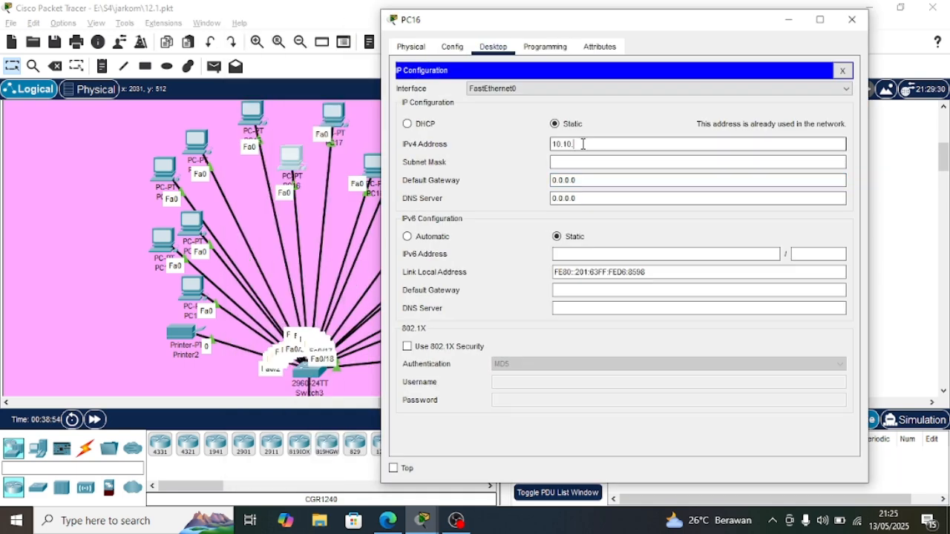
- Set PC16's IPv4 address to 10.10.4.8, subnet mask to 255.255.255.0 and default gateway to 10.10.04.1, and close its window
{"action": "key", "text": "BackSpace"}
{"action": "key", "text": "BackSpace"}
{"action": "type", "text": "4.8"}
{"action": "key", "text": "Tab"}
{"action": "type", "text": "255.255.255.0"}
{"action": "key", "text": "Tab"}
{"action": "type", "text": "10.10.04.1"}
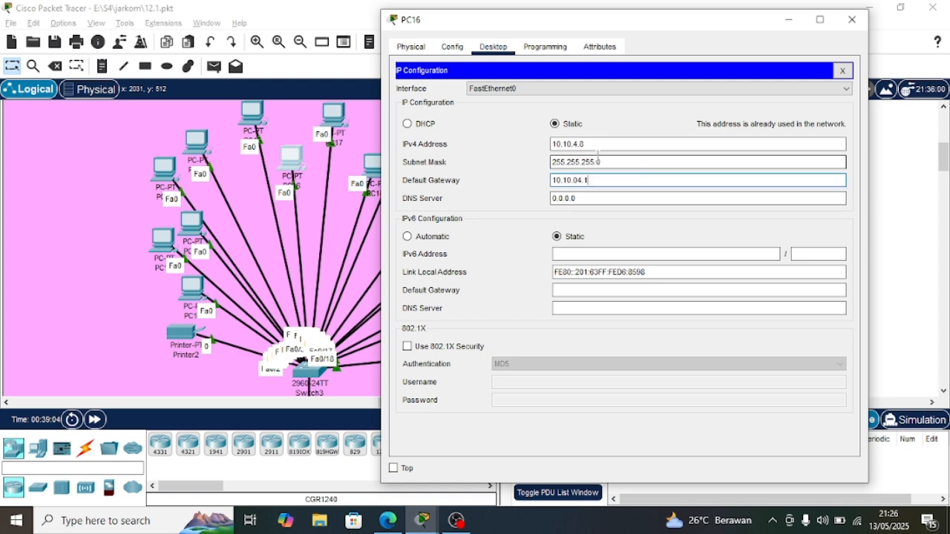
{"action": "left_click", "coordinate": [852, 19]}
- Check the IP configurations of PC15 and PC16
{"action": "left_click", "coordinate": [256, 112]}
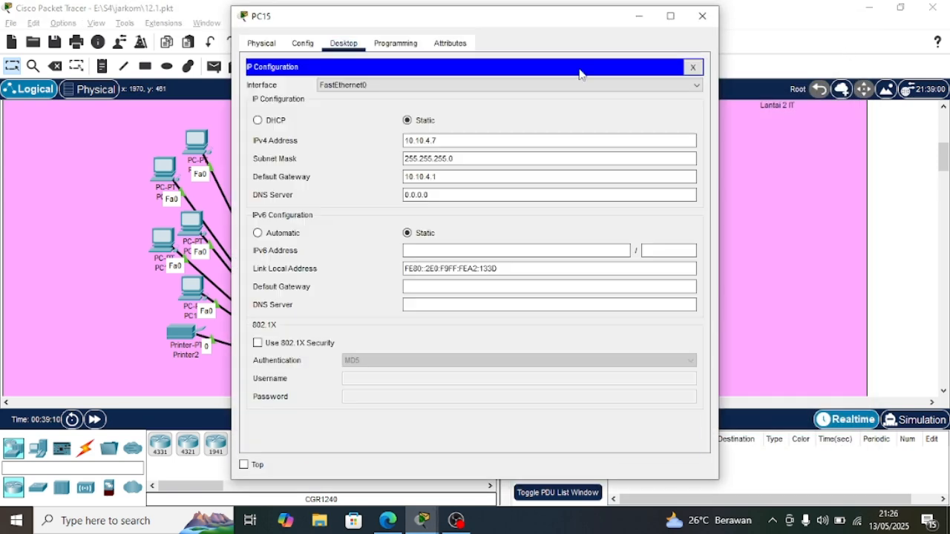
{"action": "left_click", "coordinate": [702, 17]}
{"action": "left_click", "coordinate": [291, 157]}
{"action": "left_click", "coordinate": [702, 16]}
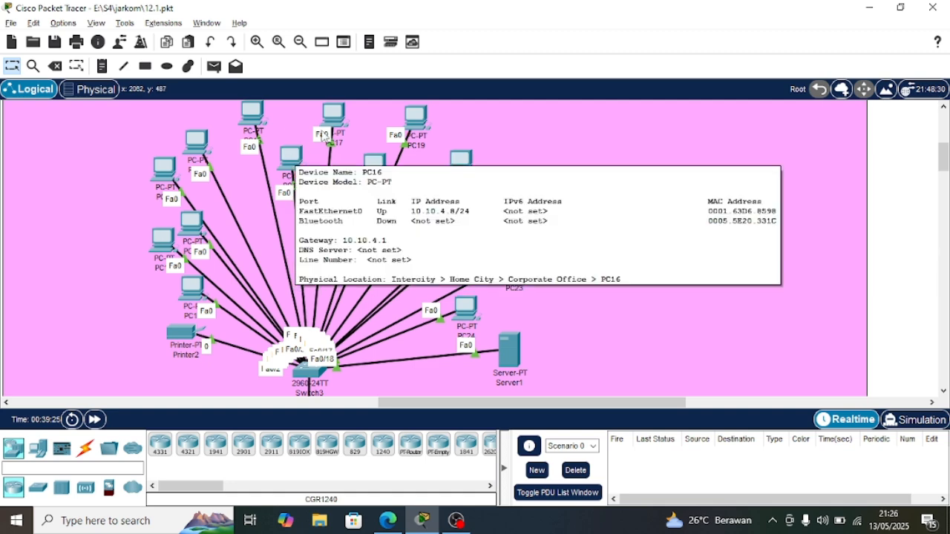
- Give PC17 the static IPv4 address 10.10.4.10, subnet mask 255.255.255.0 and default gateway 10.10.04.1, and close its window
{"action": "left_click", "coordinate": [334, 117]}
{"action": "left_click", "coordinate": [344, 43]}
{"action": "left_click", "coordinate": [286, 96]}
{"action": "left_click", "coordinate": [425, 139]}
{"action": "type", "text": "10.10.4.10"}
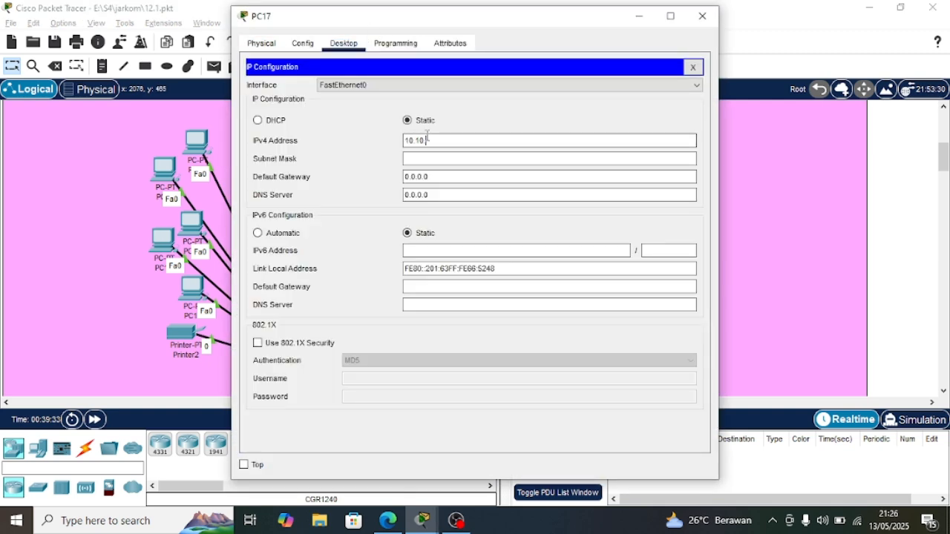
{"action": "key", "text": "Tab"}
{"action": "type", "text": "255.255.255.0"}
{"action": "key", "text": "Tab"}
{"action": "type", "text": "10.10.04.1"}
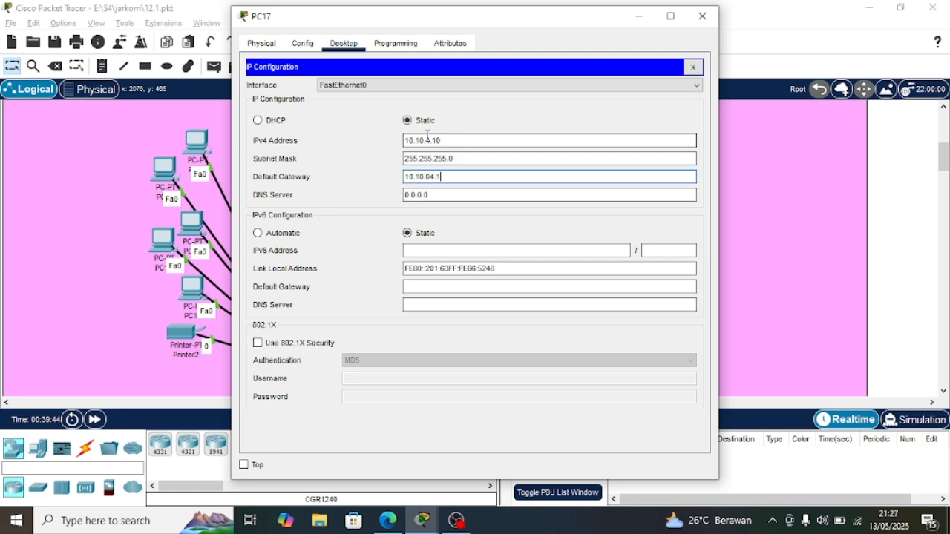
{"action": "left_click", "coordinate": [702, 16]}
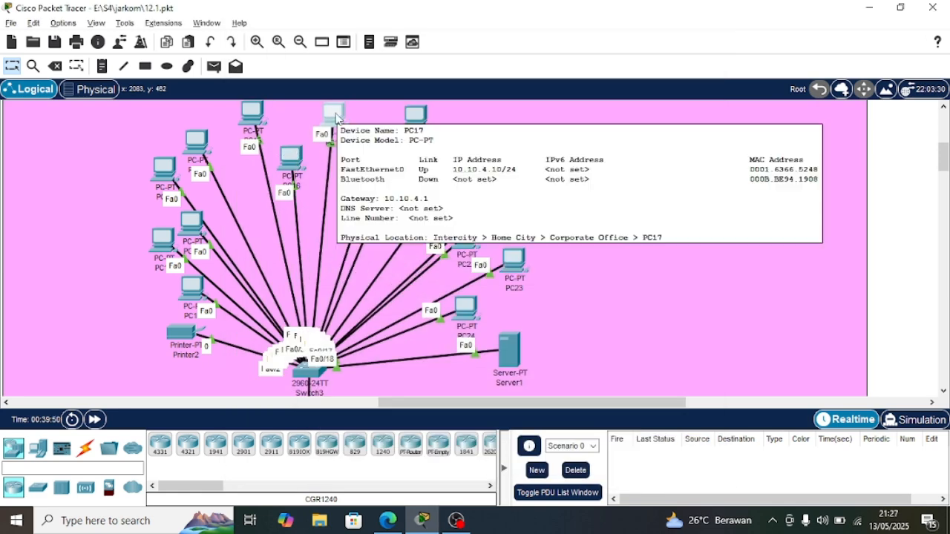
{"action": "left_click", "coordinate": [363, 120]}
{"action": "left_click", "coordinate": [290, 98]}
{"action": "left_click", "coordinate": [447, 140]}
{"action": "left_click", "coordinate": [702, 16]}
- Give PC18 the static IPv4 address 10.10.04.10, subnet mask 255.255.255.0 and default gateway 10.10.4.1, and close its window
{"action": "left_click", "coordinate": [373, 166]}
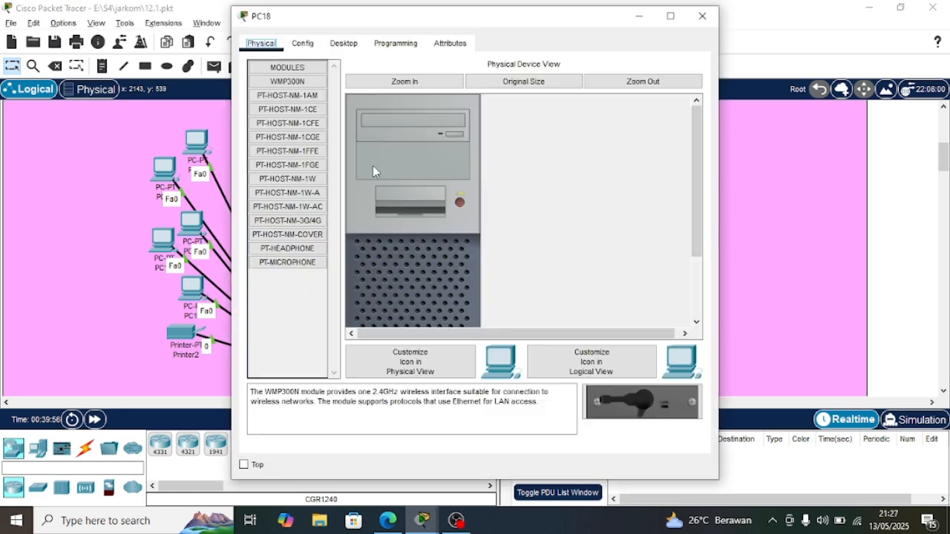
{"action": "left_click", "coordinate": [344, 43]}
{"action": "left_click", "coordinate": [290, 97]}
{"action": "left_click", "coordinate": [458, 142]}
{"action": "type", "text": "10.10.4.10"}
{"action": "key", "text": "Tab"}
{"action": "type", "text": "255.255.255.0"}
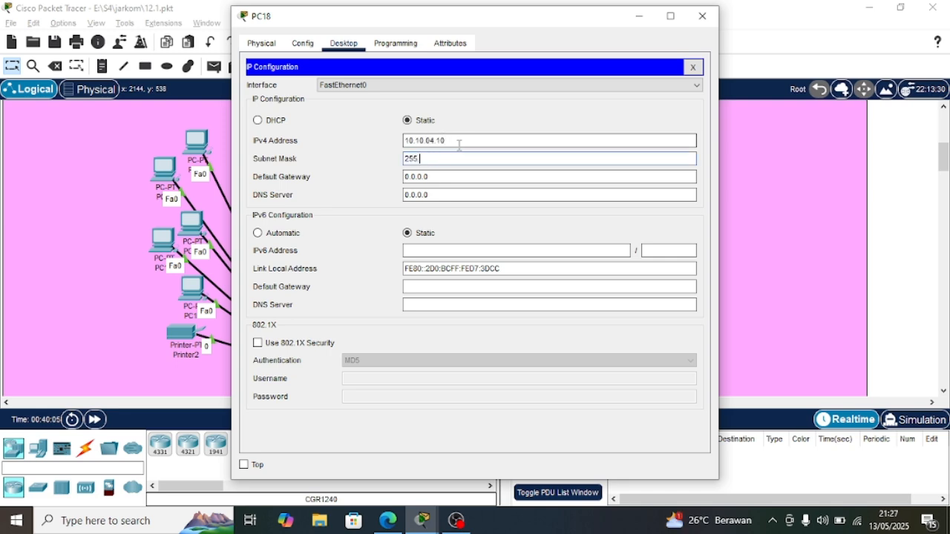
{"action": "key", "text": "Tab"}
{"action": "type", "text": "10.10.4.1"}
{"action": "left_click", "coordinate": [702, 15]}
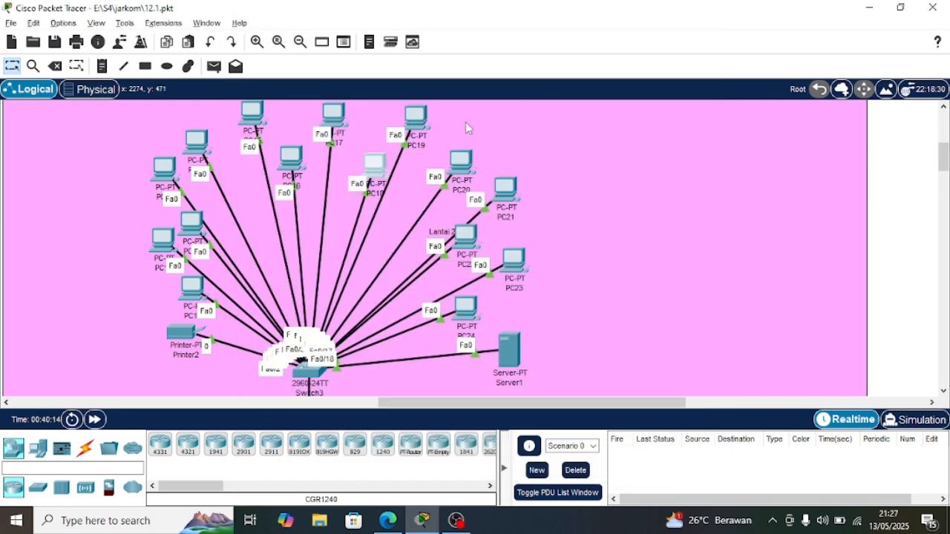
- Give PC19 the static IPv4 address 10.10.4.11, subnet mask 255.255.255.0 and default gateway 10.10.4.1, and close its window
{"action": "left_click", "coordinate": [416, 115]}
{"action": "left_click", "coordinate": [343, 43]}
{"action": "left_click", "coordinate": [290, 98]}
{"action": "type", "text": "10.10.4.1"}
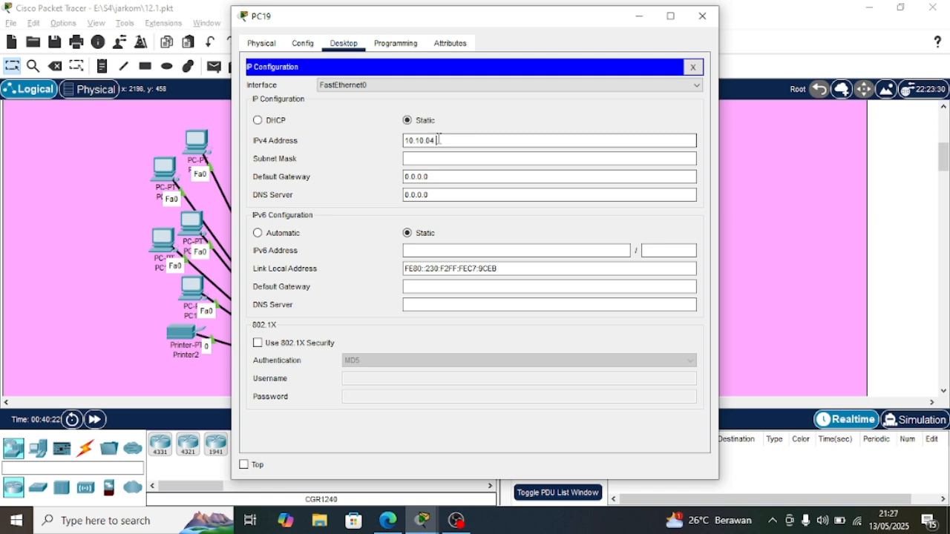
{"action": "type", "text": "1"}
{"action": "key", "text": "Tab"}
{"action": "type", "text": "255.255.255.0"}
{"action": "key", "text": "Tab"}
{"action": "type", "text": "10.1"}
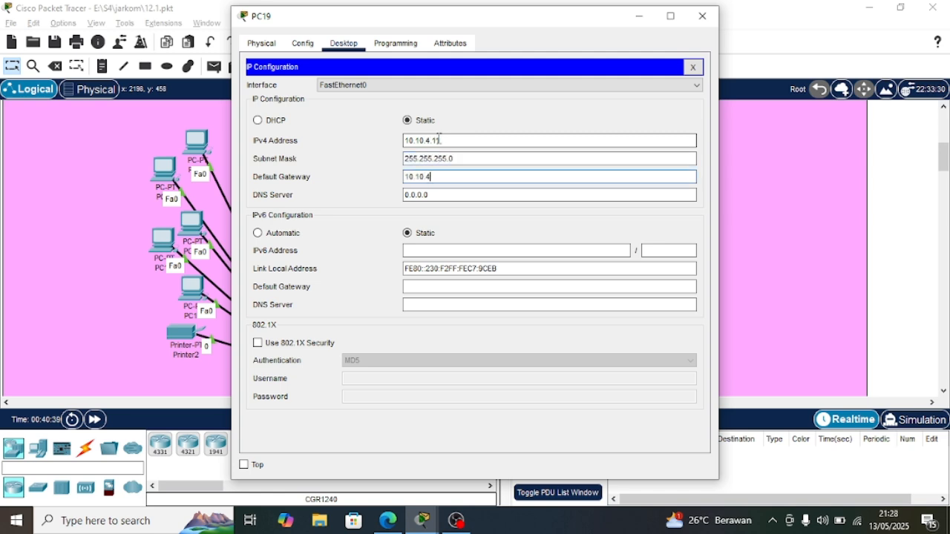
{"action": "left_click", "coordinate": [702, 15]}
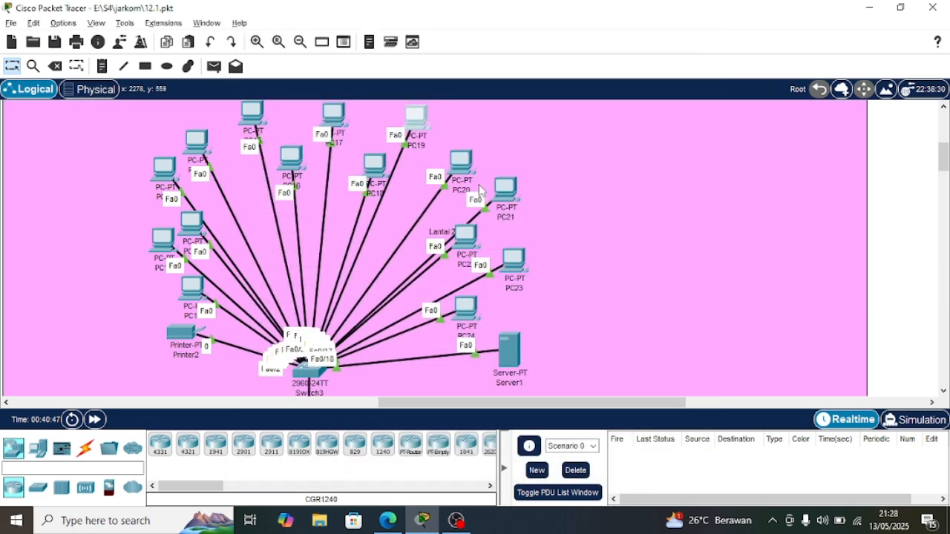
- Try to give PC20 the static IPv4 address 10.10.04.11
{"action": "left_click", "coordinate": [415, 117]}
{"action": "left_click", "coordinate": [344, 43]}
{"action": "left_click", "coordinate": [335, 96]}
{"action": "left_click", "coordinate": [422, 141]}
{"action": "type", "text": "10.10.10"}
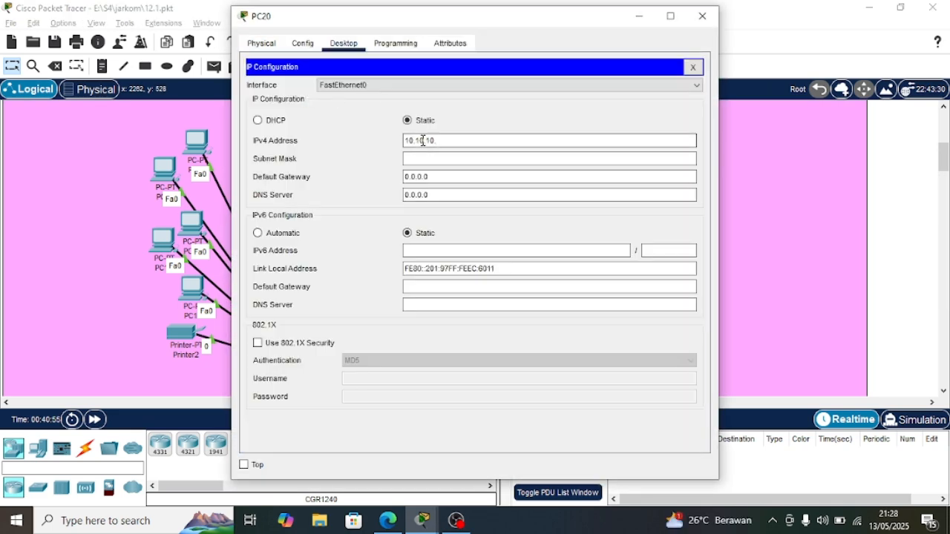
{"action": "type", "text": ".11"}
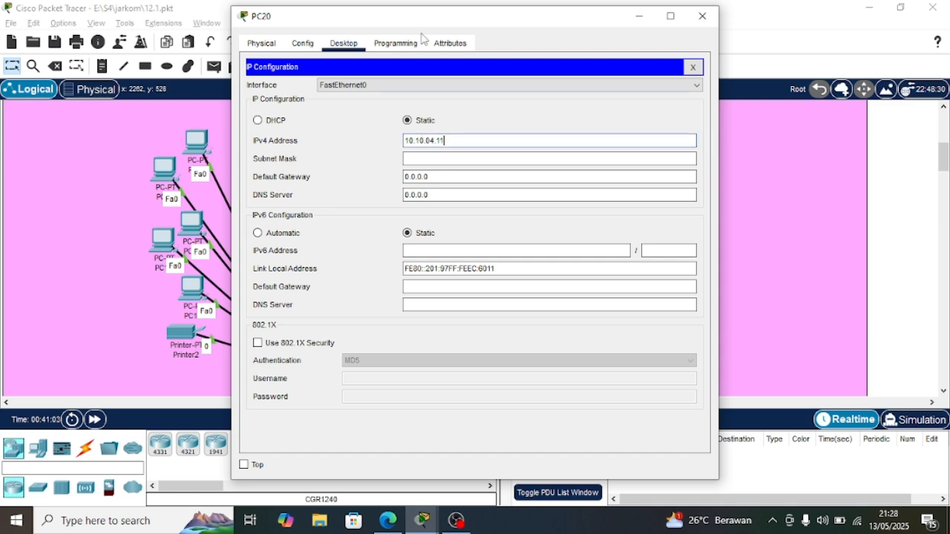
- Check the IP configuration of PC19 and close its window
{"action": "left_click_drag", "start_coordinate": [393, 16], "coordinate": [640, 25]}
{"action": "left_click", "coordinate": [420, 123]}
{"action": "left_click", "coordinate": [700, 17]}
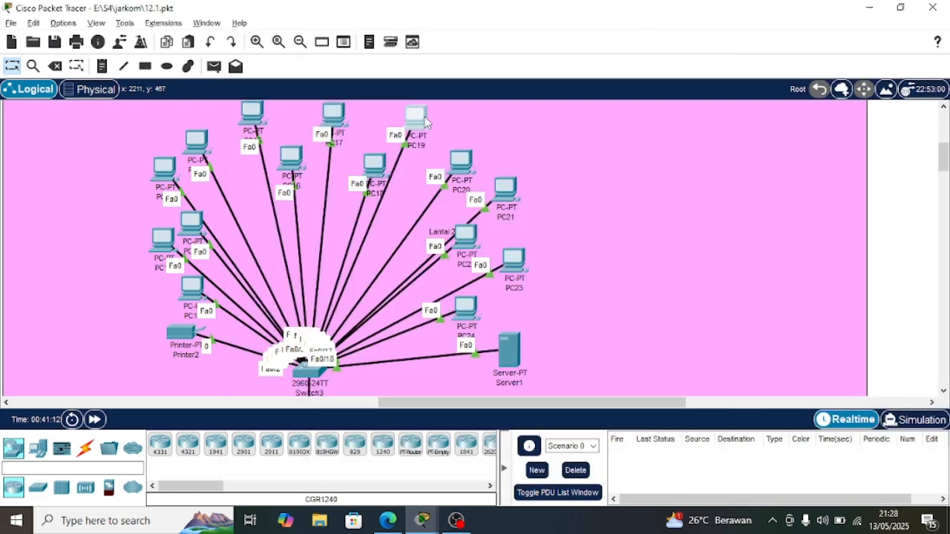
- Set PC20's IPv4 address to 10.10.4.12, subnet mask to 255.255.255.0 and default gateway to 10.10.04.1, and close its window
{"action": "left_click", "coordinate": [468, 164]}
{"action": "left_click", "coordinate": [684, 154]}
{"action": "type", "text": "10.10.10.1"}
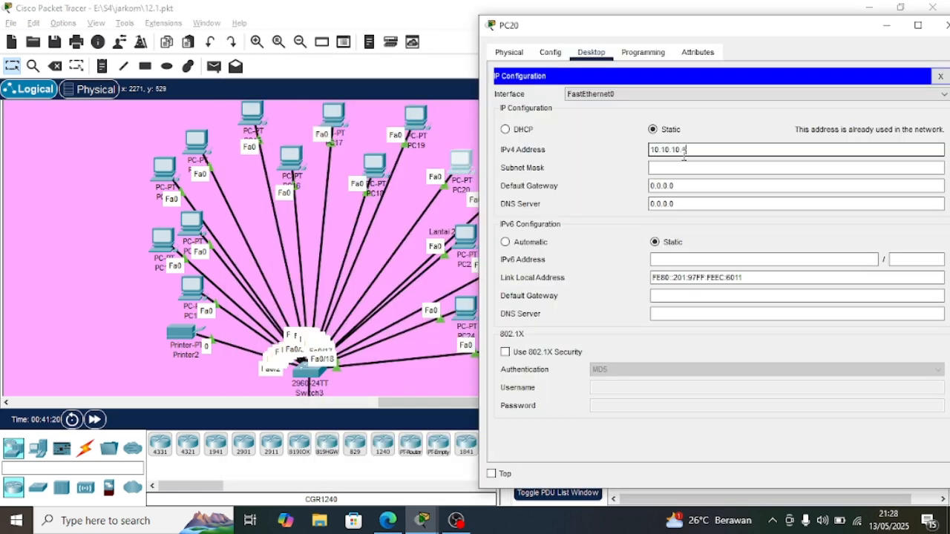
{"action": "type", "text": "2"}
{"action": "left_click", "coordinate": [679, 170]}
{"action": "key", "text": "Tab"}
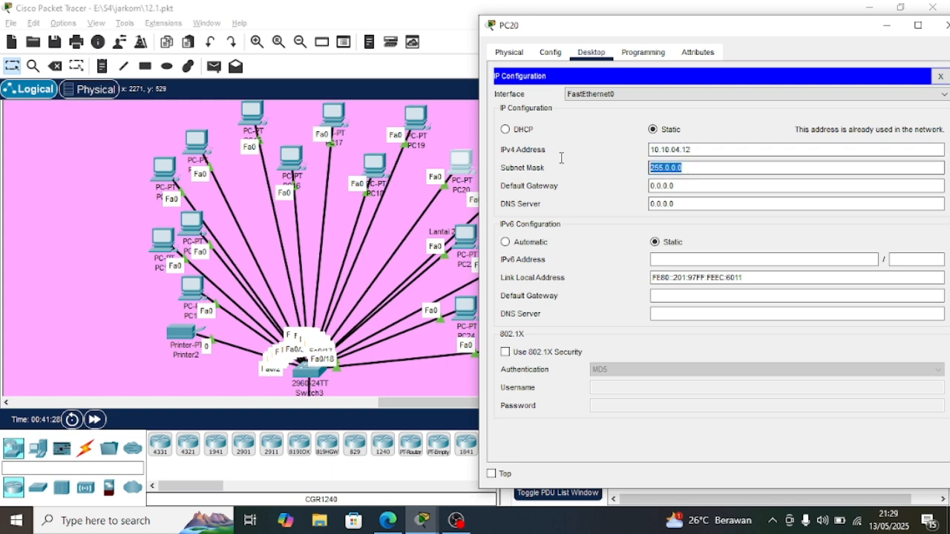
{"action": "type", "text": "255.255.255.0"}
{"action": "key", "text": "Tab"}
{"action": "type", "text": "10.10.04.1"}
{"action": "left_click", "coordinate": [947, 25]}
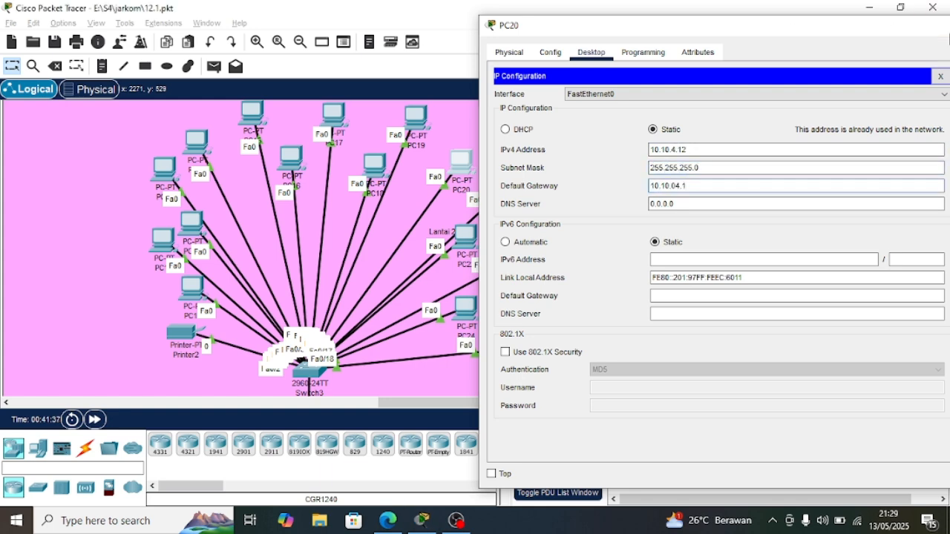
- Give PC21 the static IPv4 address 10.10.4.13, subnet mask 255.255.255.0 and default gateway 10.10.4.1, and close its window
{"action": "left_click", "coordinate": [507, 191]}
{"action": "left_click", "coordinate": [343, 43]}
{"action": "left_click", "coordinate": [314, 95]}
{"action": "left_click", "coordinate": [421, 140]}
{"action": "type", "text": "10.1"}
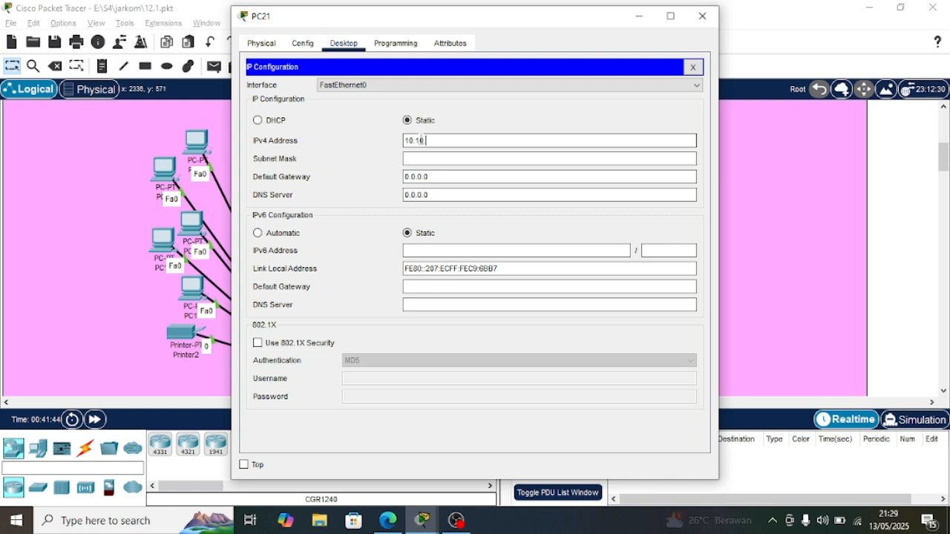
{"action": "key", "text": "Tab"}
{"action": "left_click", "coordinate": [538, 209]}
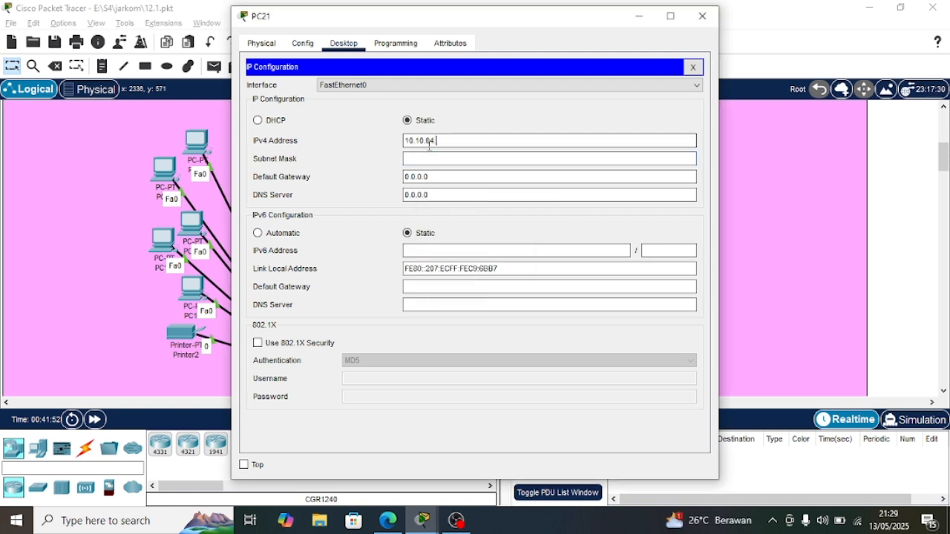
{"action": "type", "text": "0"}
{"action": "key", "text": "Tab"}
{"action": "type", "text": "10.10"}
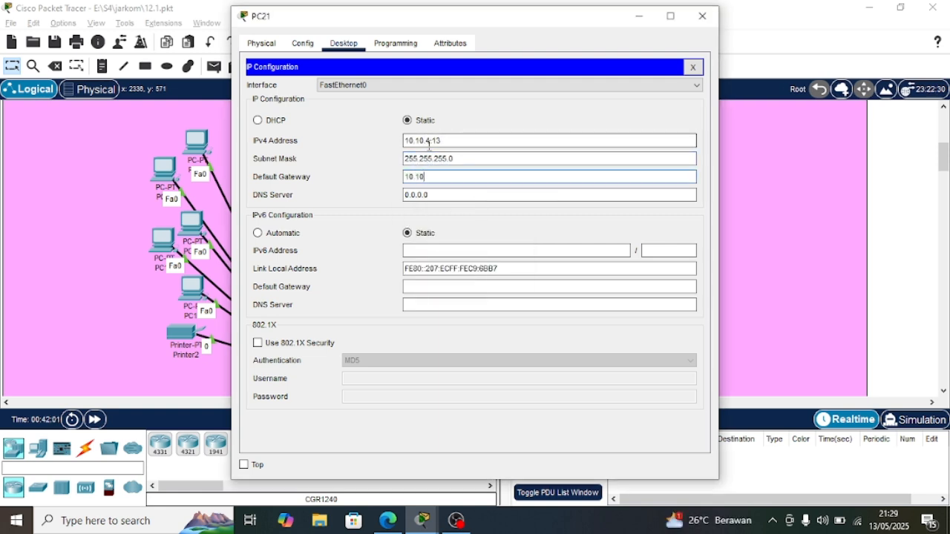
{"action": "left_click", "coordinate": [702, 16]}
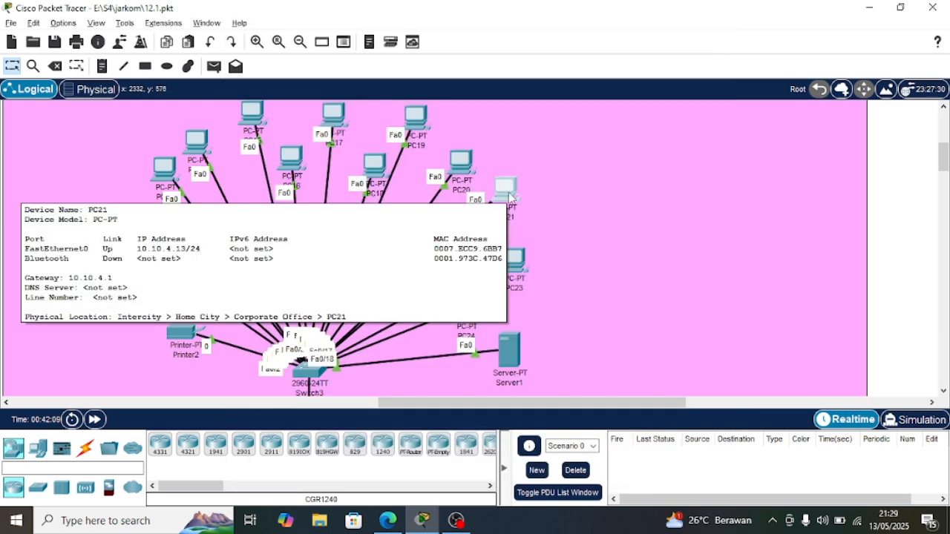
- Give PC22 the static IPv4 address 10.10.4.14, subnet mask 255.255.255.0 and default gateway 10.10.4.1, and close its window
{"action": "left_click", "coordinate": [473, 246]}
{"action": "left_click", "coordinate": [339, 40]}
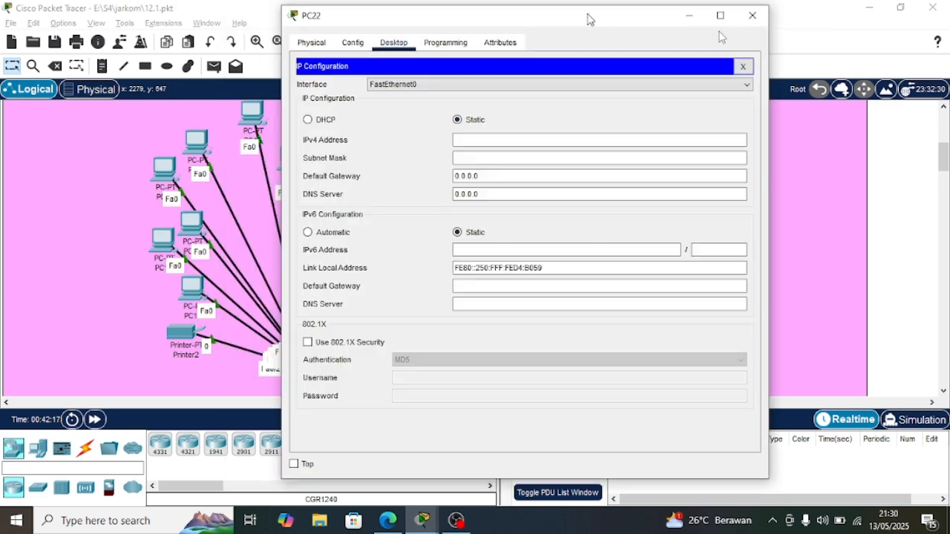
{"action": "left_click_drag", "start_coordinate": [587, 16], "coordinate": [837, 16]}
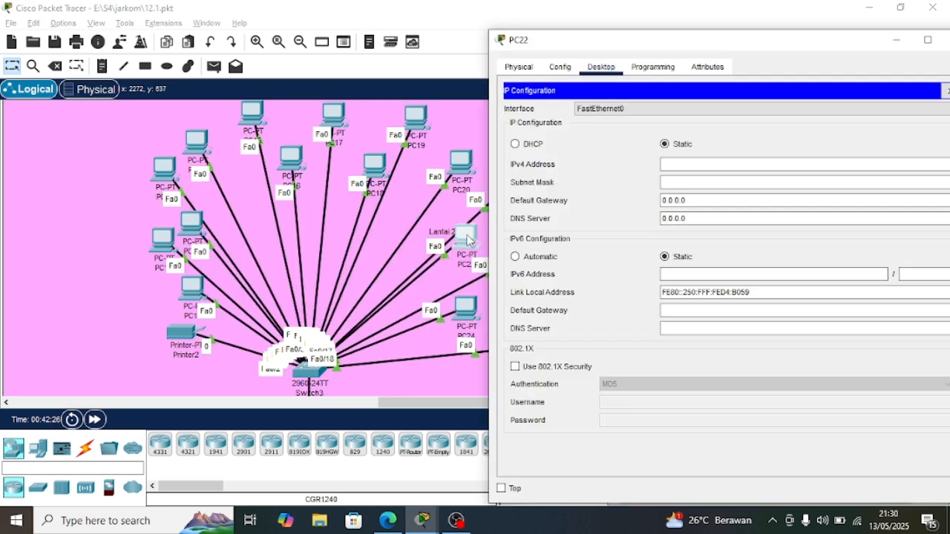
{"action": "left_click", "coordinate": [691, 165]}
{"action": "type", "text": "10.10.04"}
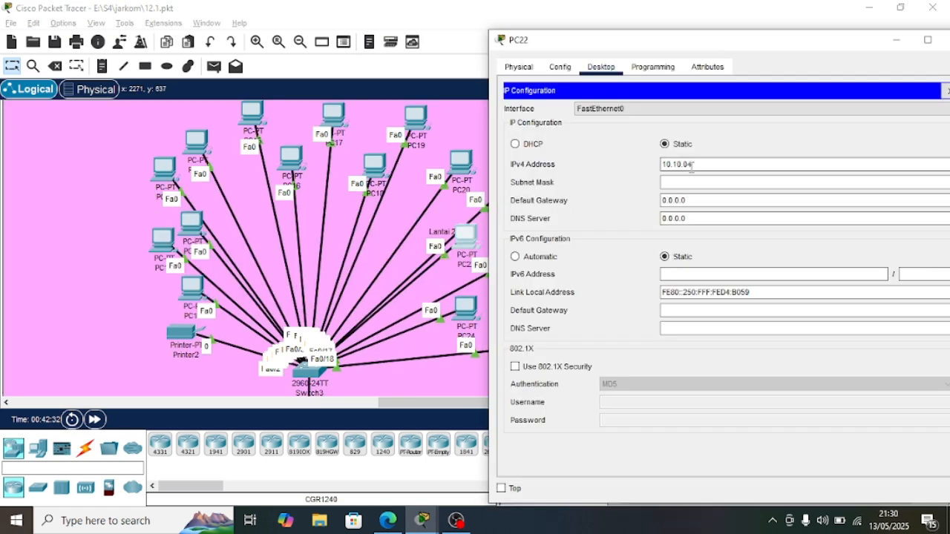
{"action": "type", "text": ".14"}
{"action": "key", "text": "Tab"}
{"action": "type", "text": "255.255.255.0"}
{"action": "key", "text": "Tab"}
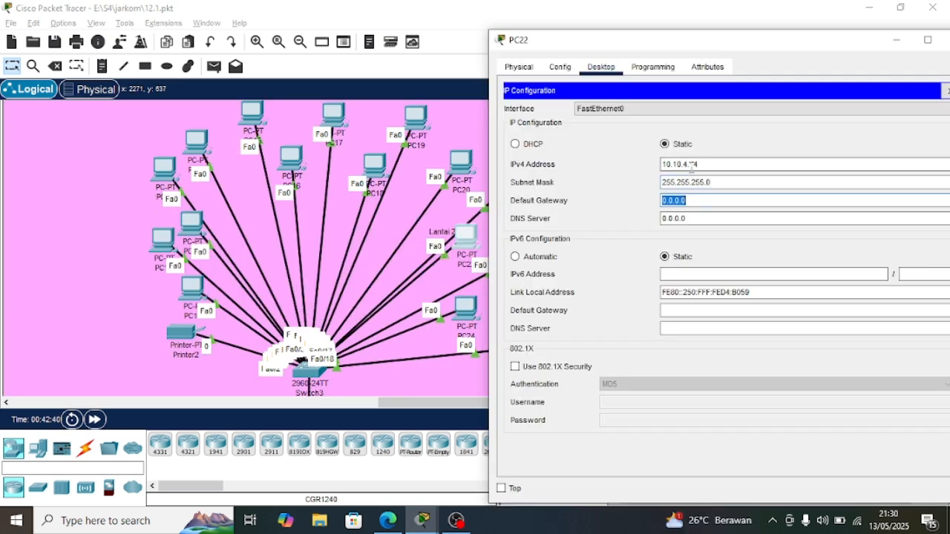
{"action": "left_click", "coordinate": [949, 40]}
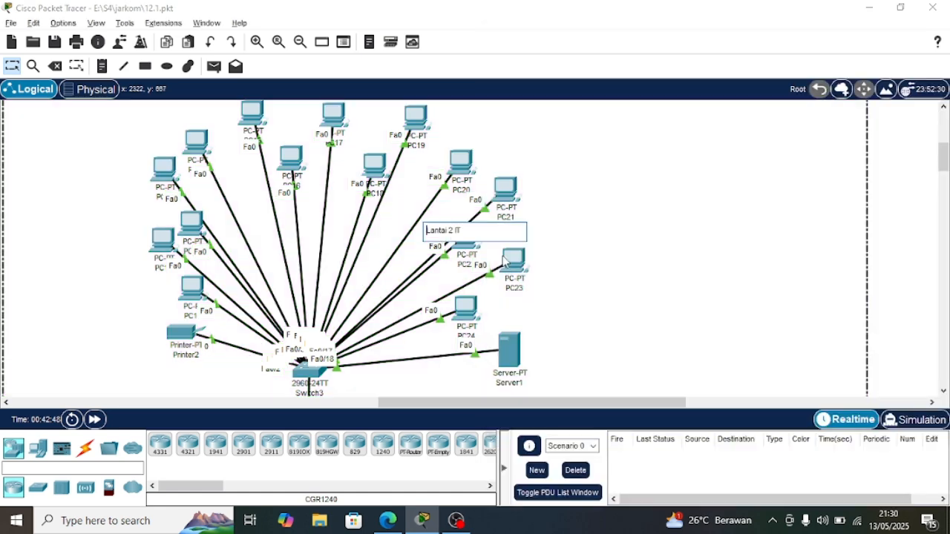
- Give PC23 the static IPv4 address 10.10.4.15, subnet mask 255.255.255.0 and default gateway 10.10.04.1, and close its window
{"action": "left_click", "coordinate": [514, 259]}
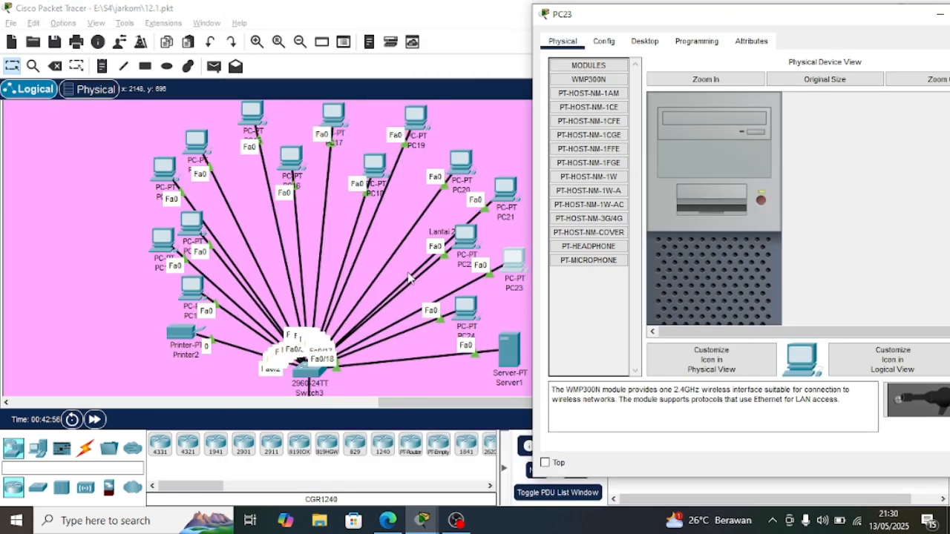
{"action": "left_click", "coordinate": [494, 281]}
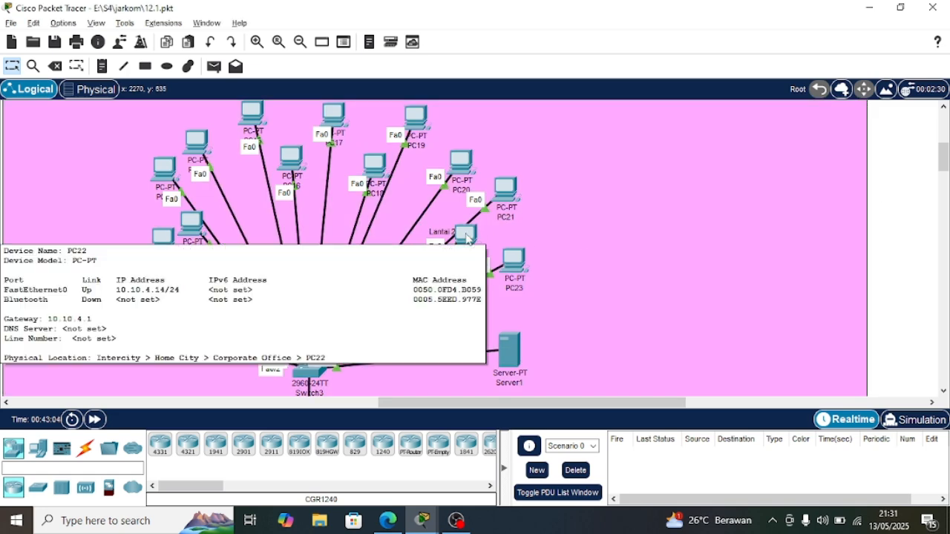
{"action": "left_click", "coordinate": [517, 253]}
{"action": "left_click", "coordinate": [719, 139]}
{"action": "type", "text": "10.10.04.15"}
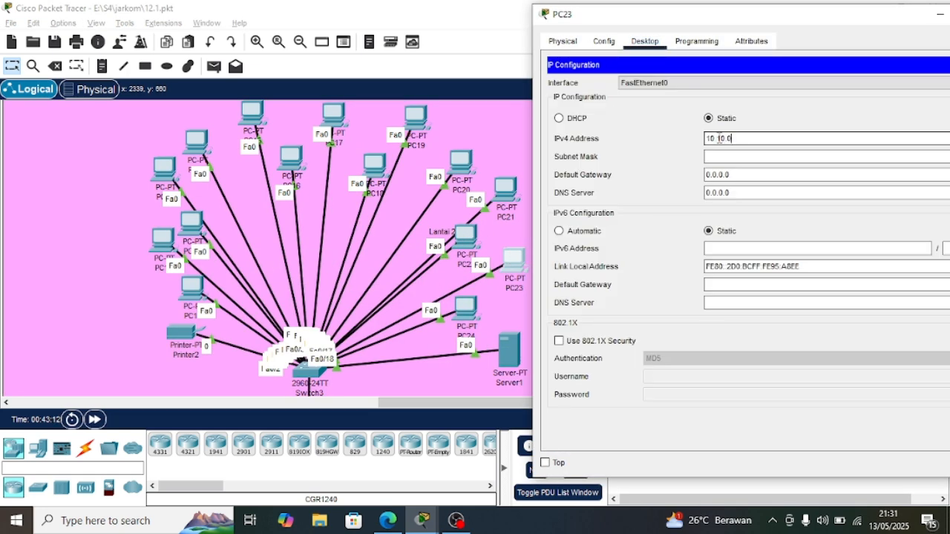
{"action": "key", "text": "Tab"}
{"action": "type", "text": "255.255.255.0"}
{"action": "key", "text": "Tab"}
{"action": "type", "text": "10.10.04"}
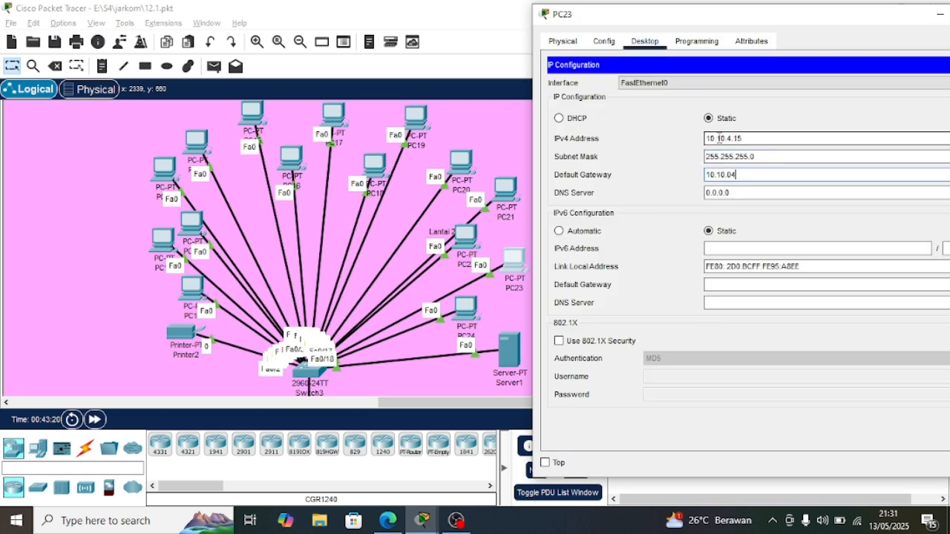
{"action": "type", "text": ".1"}
{"action": "left_click_drag", "start_coordinate": [731, 14], "coordinate": [522, 13]}
{"action": "left_click", "coordinate": [794, 13]}
- Give PC24 the static IPv4 address 10.10.4.16 with subnet mask 255.255.255.0, and close its window
{"action": "left_click", "coordinate": [468, 309]}
{"action": "left_click", "coordinate": [344, 43]}
{"action": "left_click", "coordinate": [286, 102]}
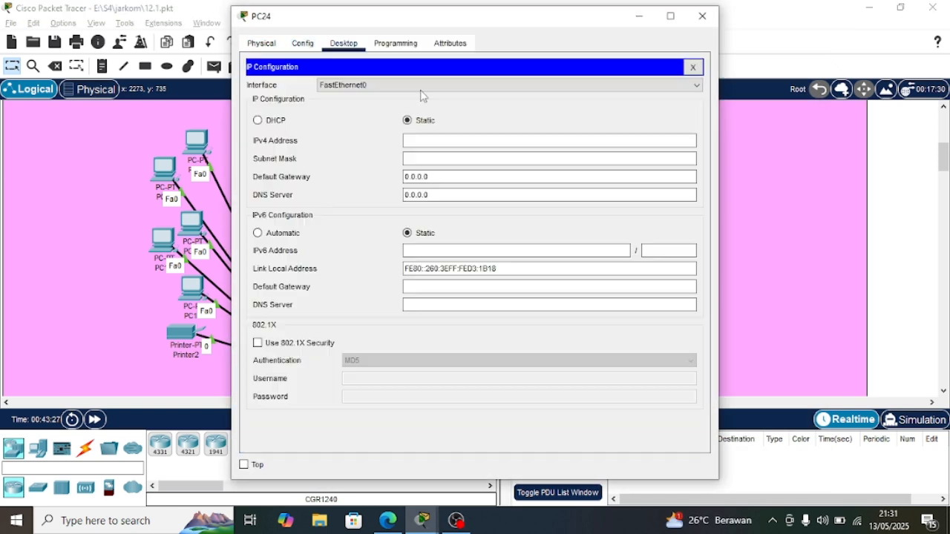
{"action": "left_click", "coordinate": [437, 140]}
{"action": "type", "text": "10.10.04.16"}
{"action": "key", "text": "Tab"}
{"action": "type", "text": "255.255.25.5.0"}
{"action": "key", "text": "Tab"}
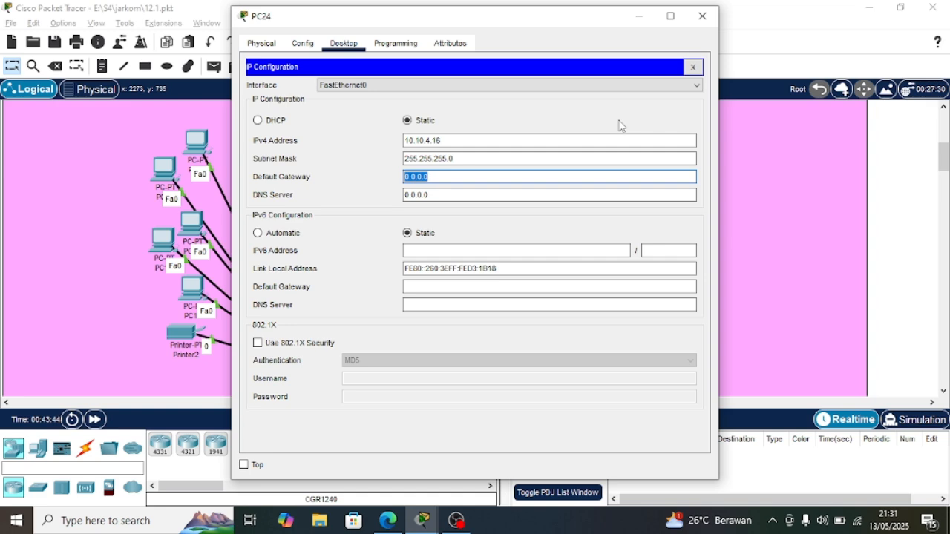
{"action": "left_click", "coordinate": [703, 16]}
- Give Server1 the static IPv4 address 10.10.04.17, subnet mask 255.255.255.0 and the second-floor default gateway
{"action": "left_click", "coordinate": [509, 346]}
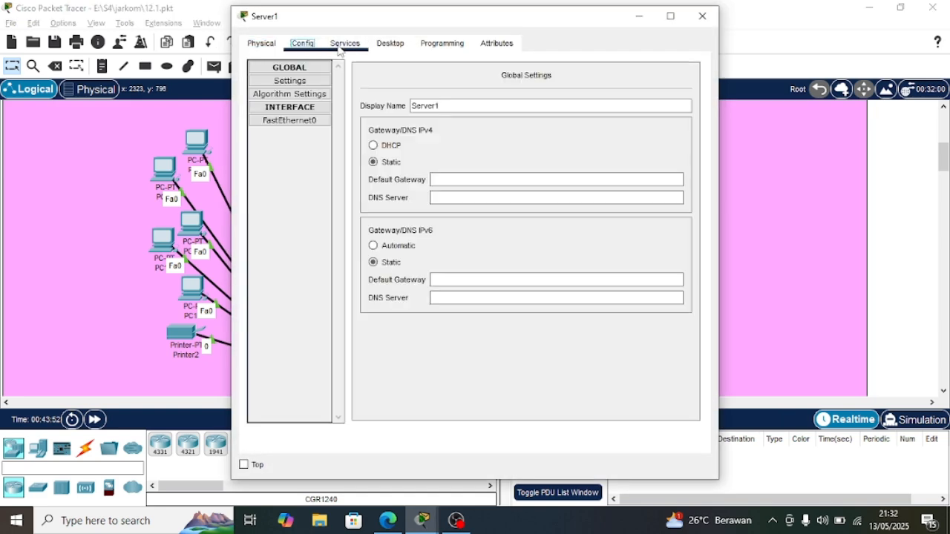
{"action": "left_click", "coordinate": [390, 43]}
{"action": "left_click", "coordinate": [285, 104]}
{"action": "left_click", "coordinate": [443, 122]}
{"action": "type", "text": "10.10.10."}
{"action": "key", "text": "BackSpace"}
{"action": "key", "text": "BackSpace"}
{"action": "key", "text": "BackSpace"}
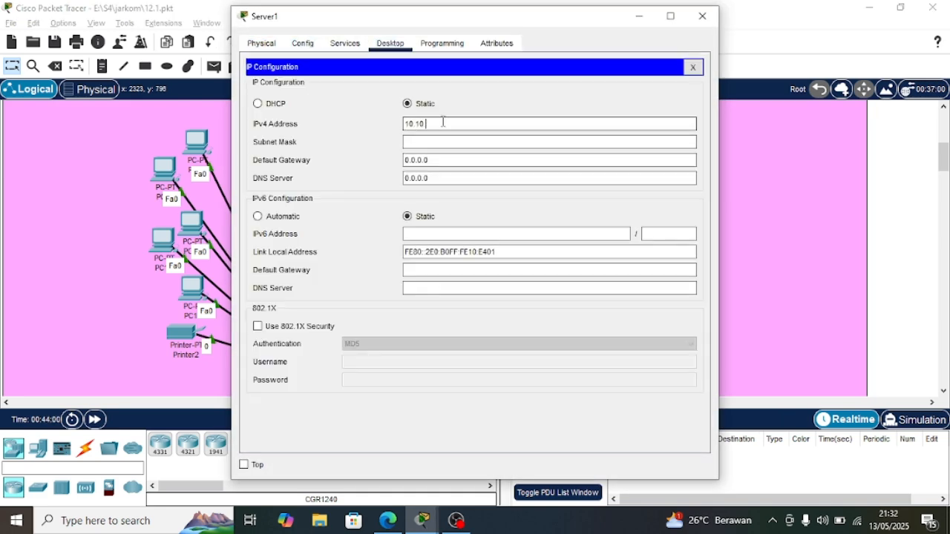
{"action": "type", "text": "04.17"}
{"action": "key", "text": "Tab"}
{"action": "type", "text": "255.255.255.0"}
{"action": "key", "text": "Tab"}
{"action": "type", "text": "10."}
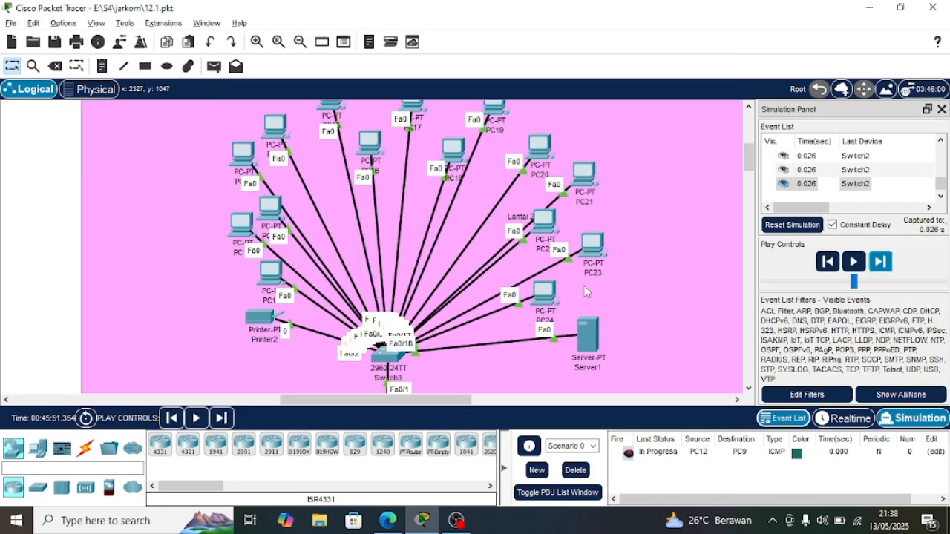
- Delete the simulation scenario holding the PC12-to-PC9 ICMP packet and close the Simulation Panel
{"action": "scroll", "coordinate": [584, 285], "scroll_direction": "down", "scroll_amount": 3}
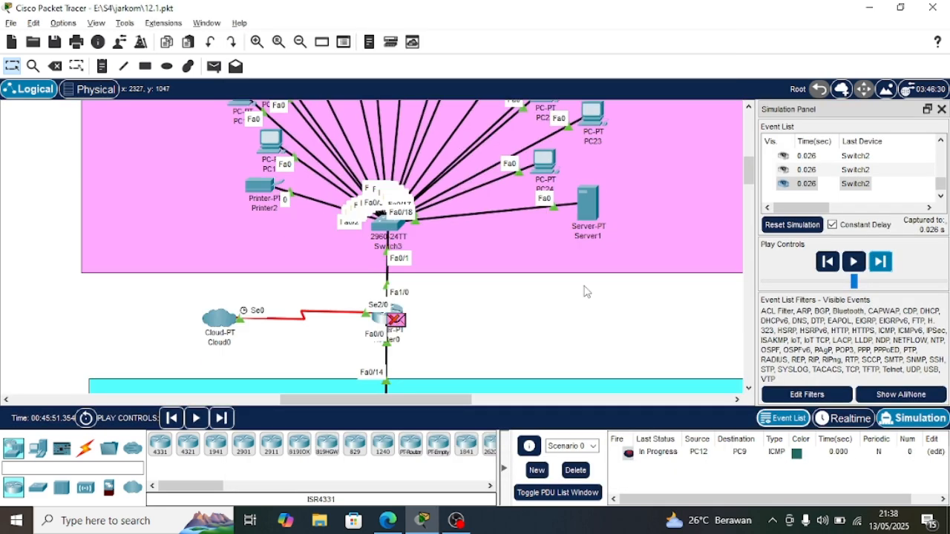
{"action": "scroll", "coordinate": [568, 275], "scroll_direction": "down", "scroll_amount": 1}
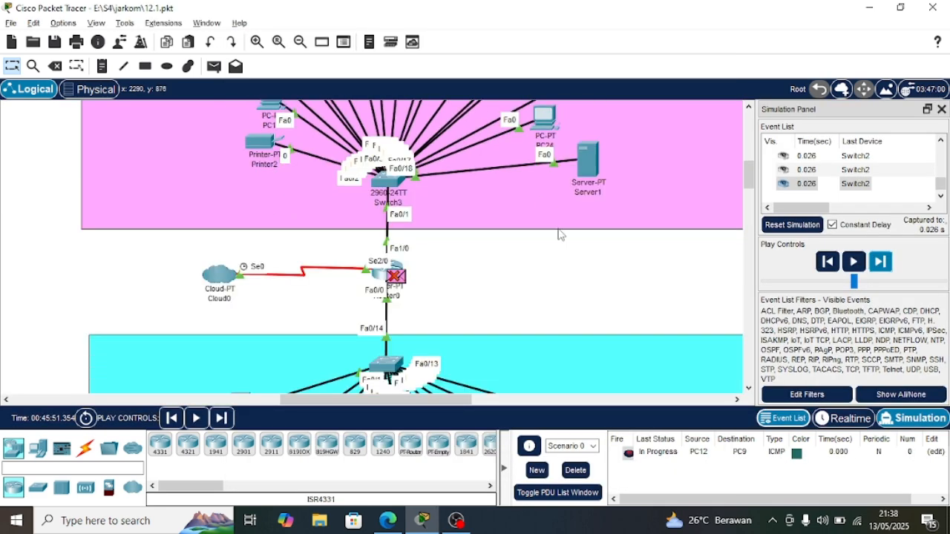
{"action": "left_click", "coordinate": [576, 470]}
{"action": "scroll", "coordinate": [464, 250], "scroll_direction": "up", "scroll_amount": 4}
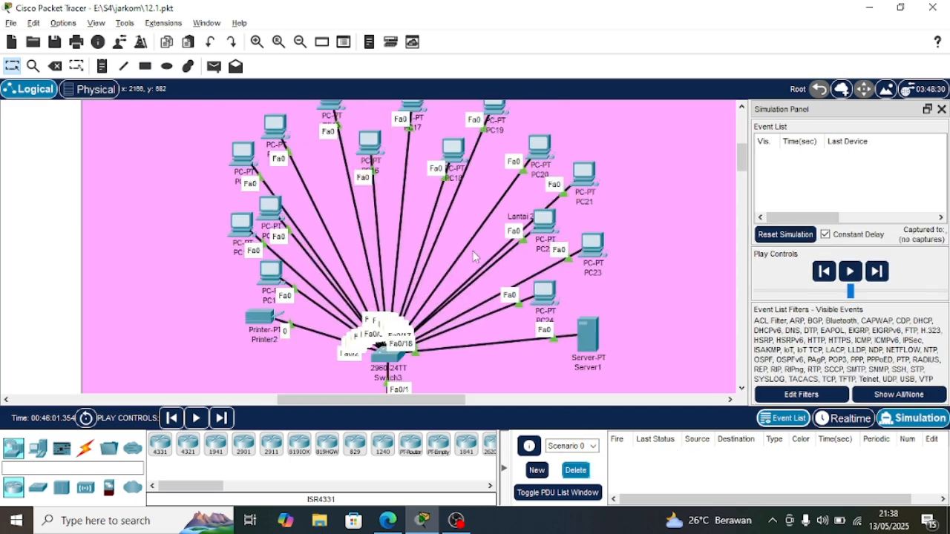
{"action": "left_click", "coordinate": [943, 110]}
{"action": "scroll", "coordinate": [446, 282], "scroll_direction": "down", "scroll_amount": 3}
{"action": "scroll", "coordinate": [446, 282], "scroll_direction": "up", "scroll_amount": 2}
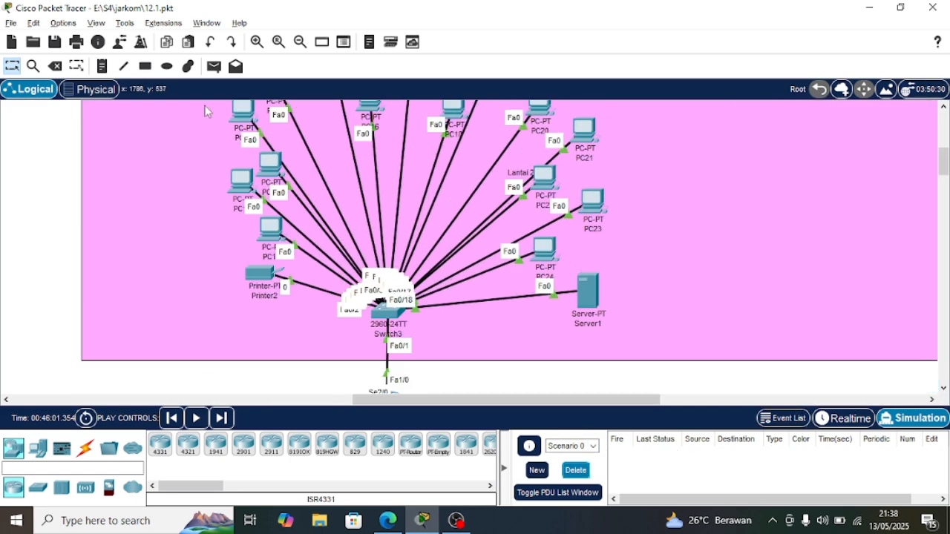